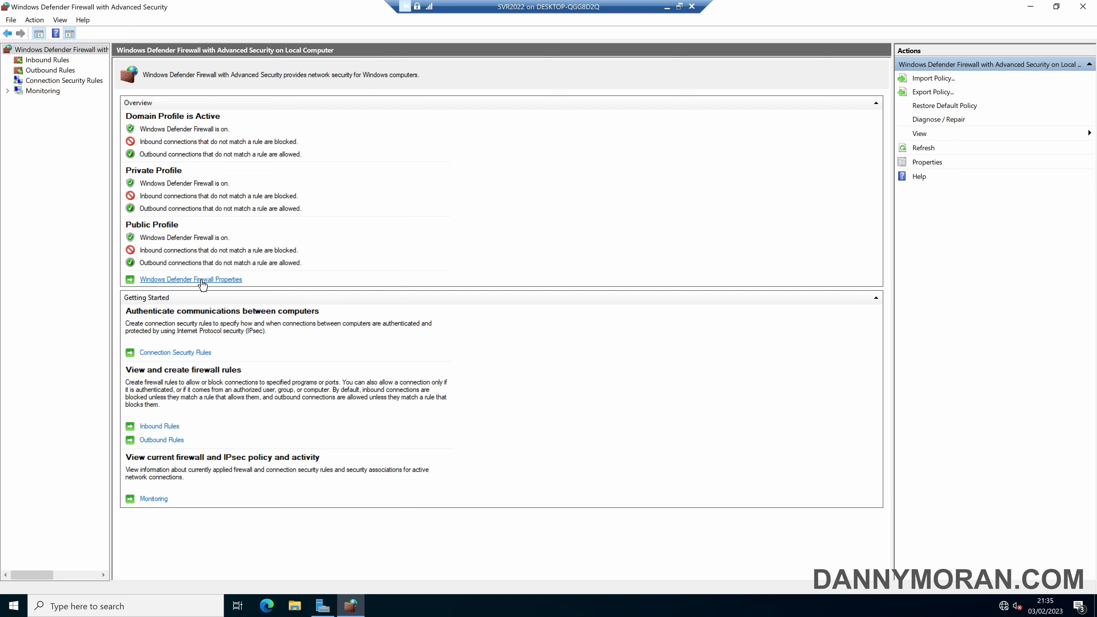
Step: Set the firewall state of the local server's domain profile to Off in the firewall properties and apply it
{"action": "left_click", "coordinate": [212, 280]}
{"action": "left_click", "coordinate": [592, 237]}
{"action": "left_click", "coordinate": [579, 254]}
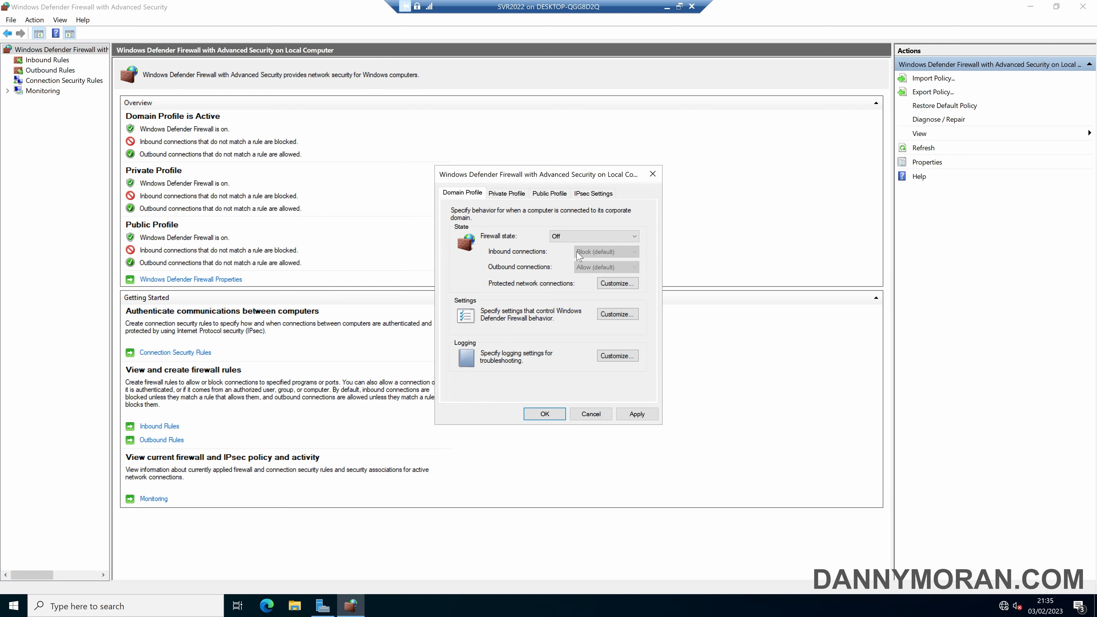
{"action": "left_click", "coordinate": [620, 416]}
{"action": "left_click", "coordinate": [538, 414]}
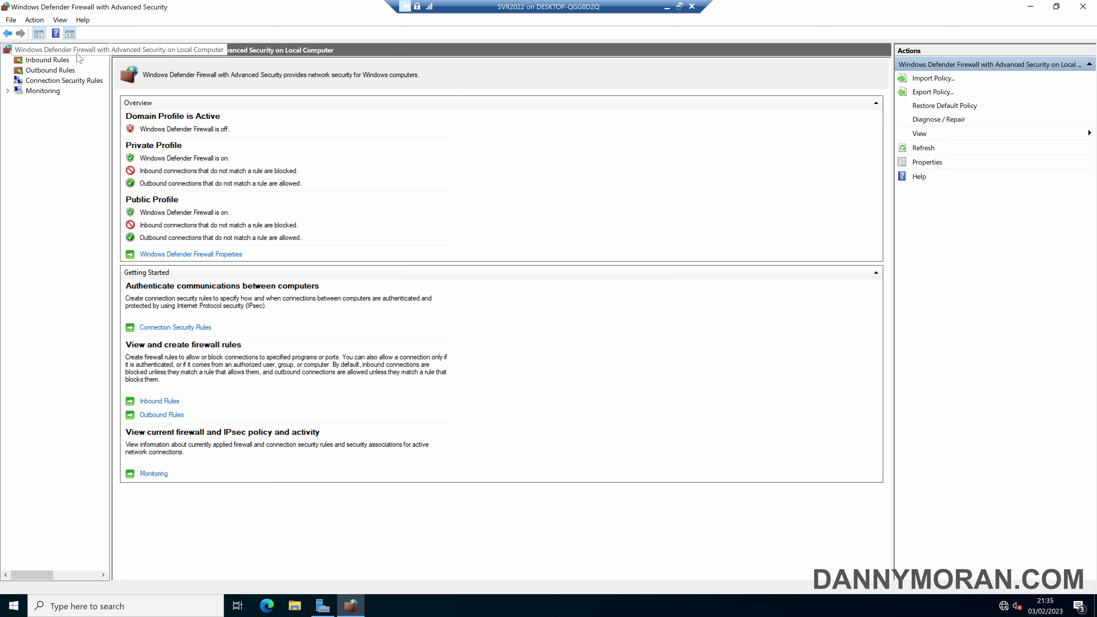
Step: View the local server's inbound and outbound firewall rules and return to the firewall overview
{"action": "left_click", "coordinate": [63, 62]}
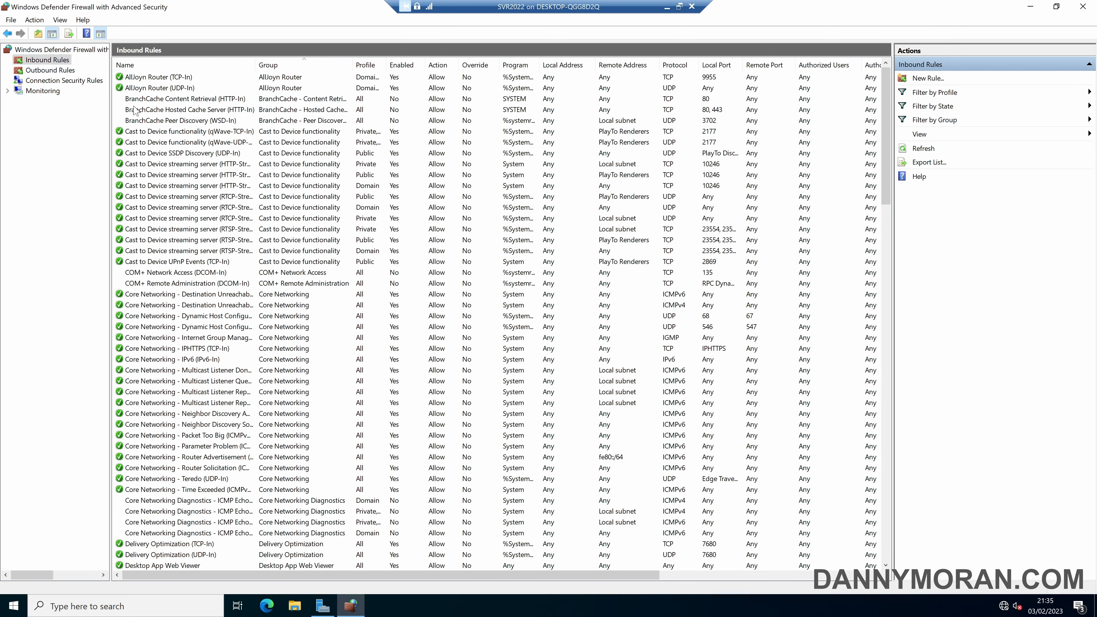
{"action": "left_click", "coordinate": [57, 71]}
{"action": "left_click", "coordinate": [48, 60]}
{"action": "left_click", "coordinate": [60, 49]}
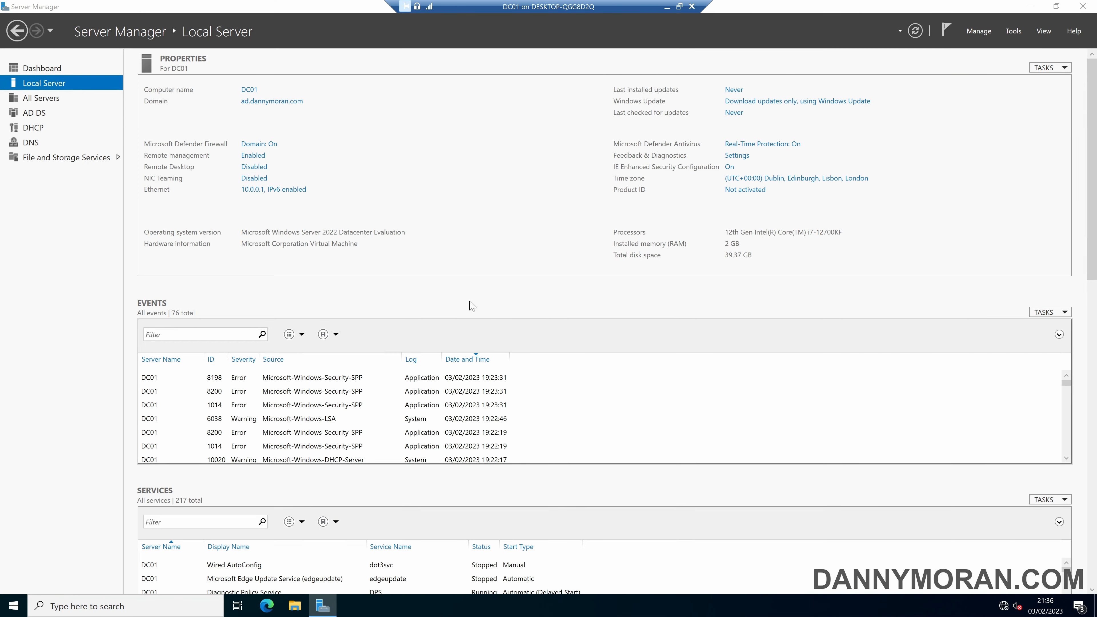
Step: Open Group Policy Management on the DC01 server
{"action": "key", "text": "super"}
{"action": "type", "text": "g"}
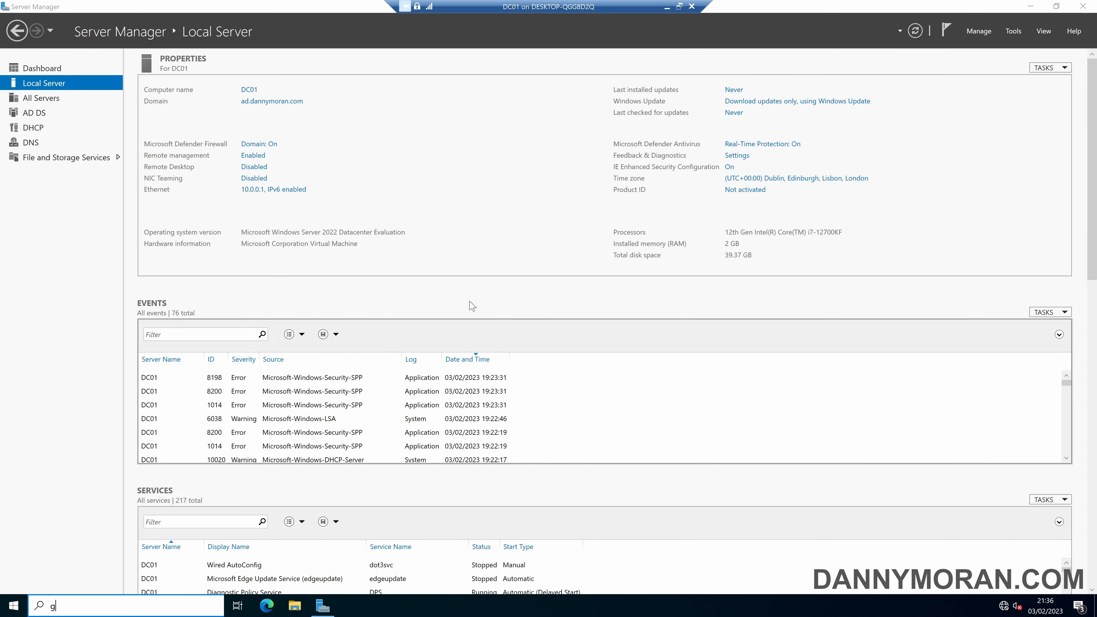
{"action": "type", "text": "rou"}
{"action": "key", "text": "Return"}
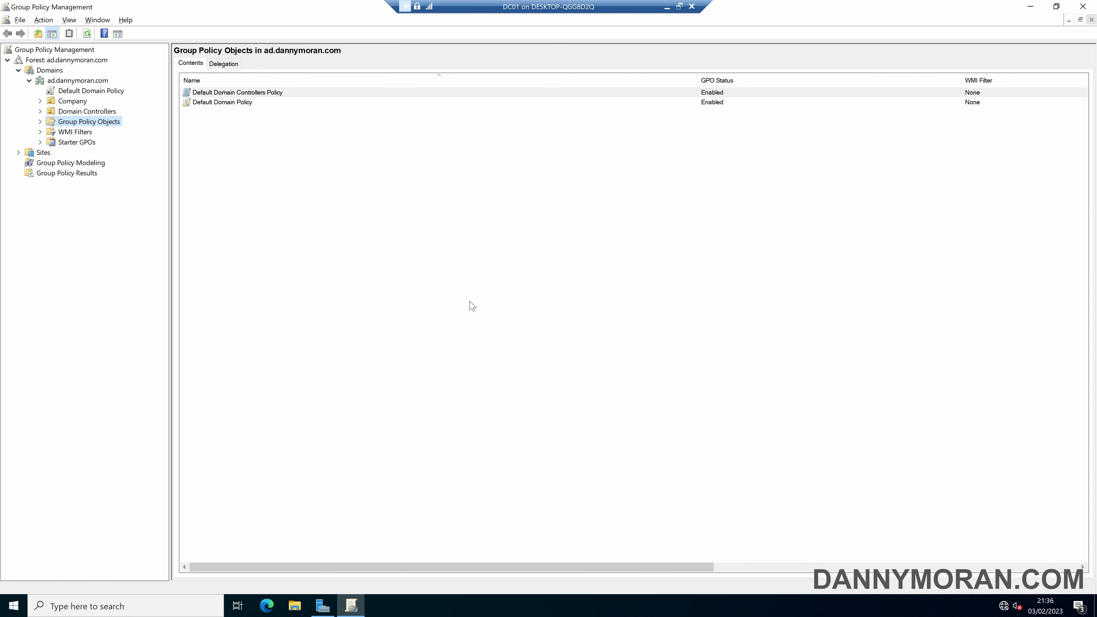
Step: Create a new group policy object named windows-firewall-servers under Group Policy Objects
{"action": "left_click", "coordinate": [40, 121]}
{"action": "right_click", "coordinate": [71, 122]}
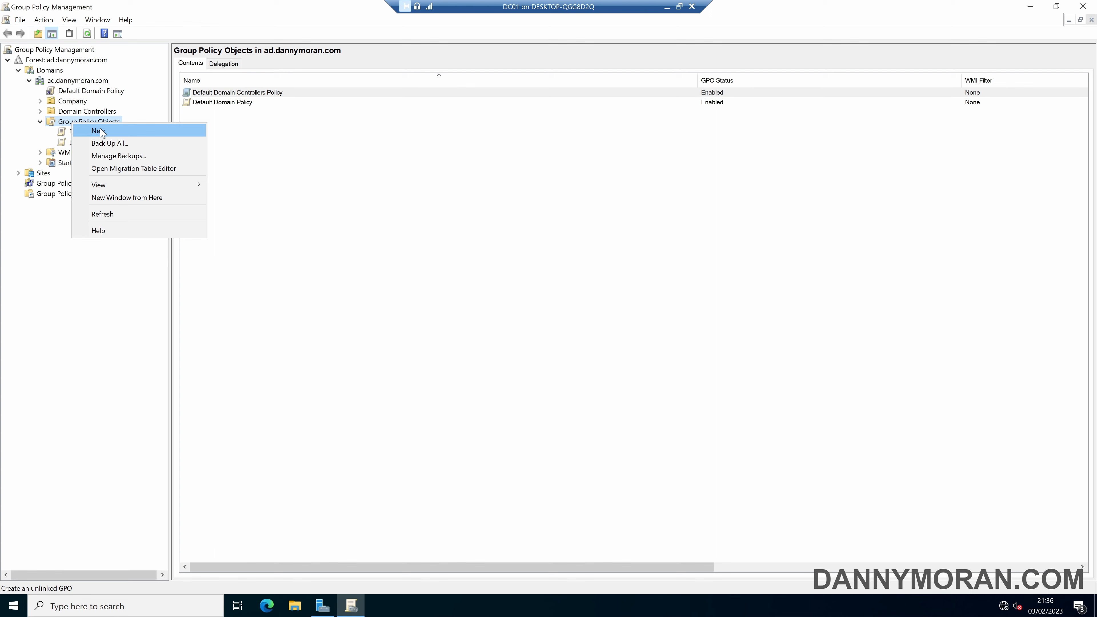
{"action": "left_click", "coordinate": [100, 131]}
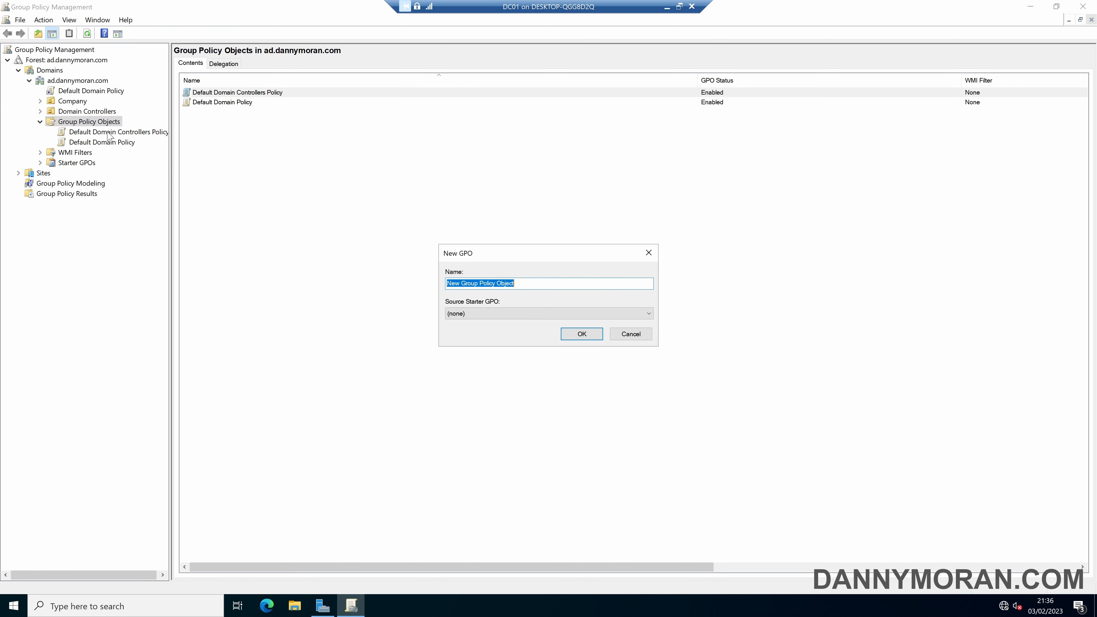
{"action": "type", "text": "windows-firewall-servers"}
{"action": "key", "text": "Return"}
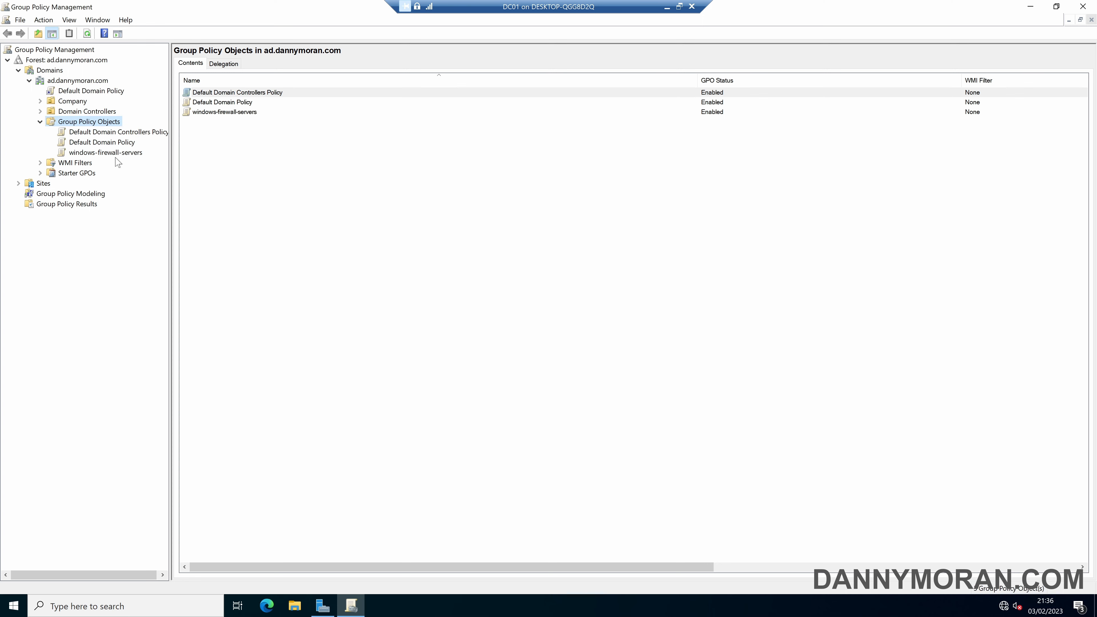
Step: Open the windows-firewall-servers policy in a maximized Group Policy Management Editor and widen its tree pane
{"action": "left_click", "coordinate": [121, 153]}
{"action": "right_click", "coordinate": [123, 156]}
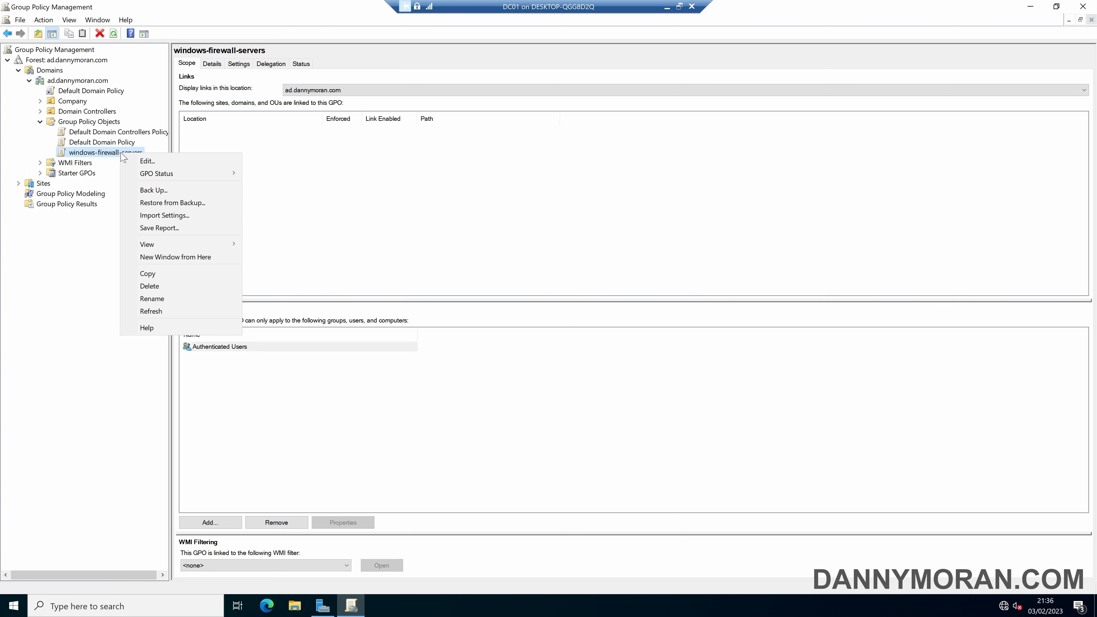
{"action": "left_click", "coordinate": [147, 161]}
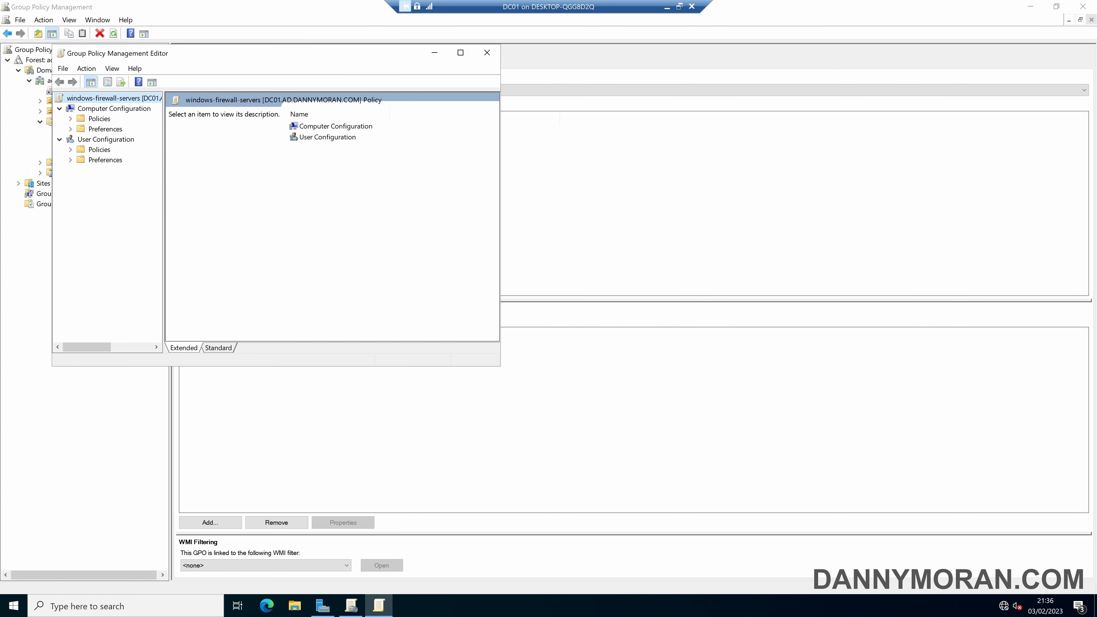
{"action": "double_click", "coordinate": [276, 53]}
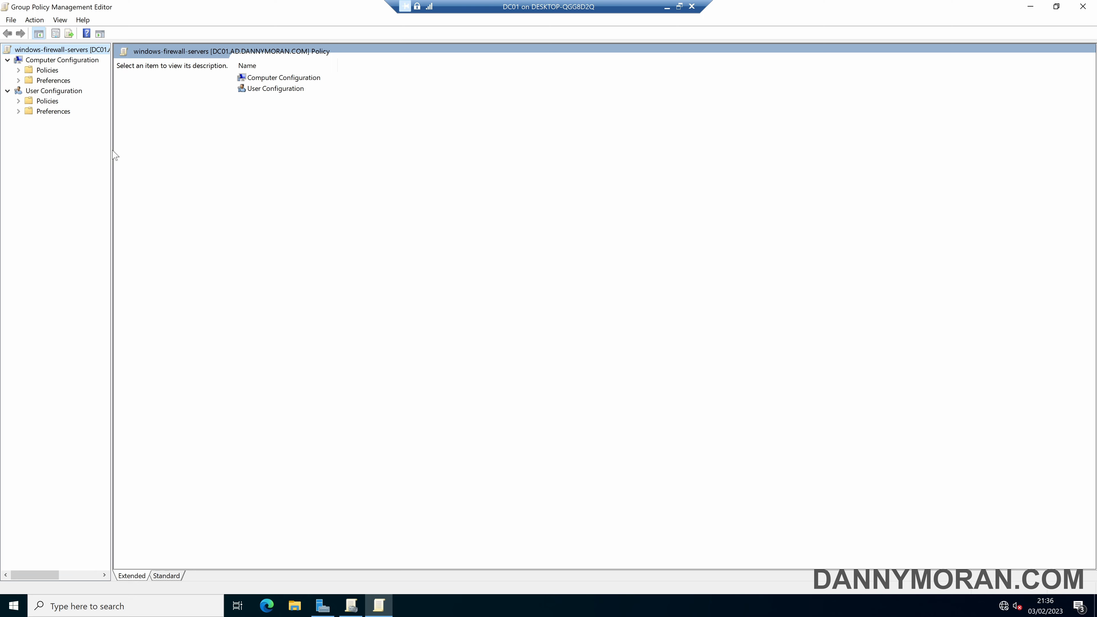
{"action": "left_click_drag", "start_coordinate": [111, 153], "coordinate": [180, 153]}
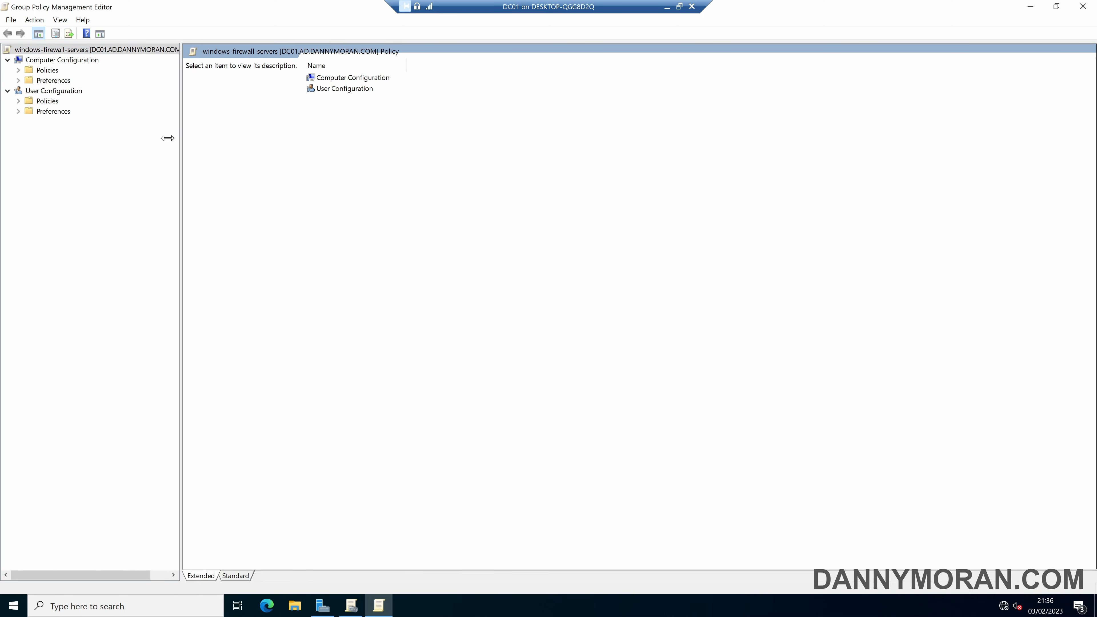
Step: Go to Windows Defender Firewall with Advanced Security under the Computer Configuration policies, Windows Settings, Security Settings
{"action": "left_click", "coordinate": [18, 70]}
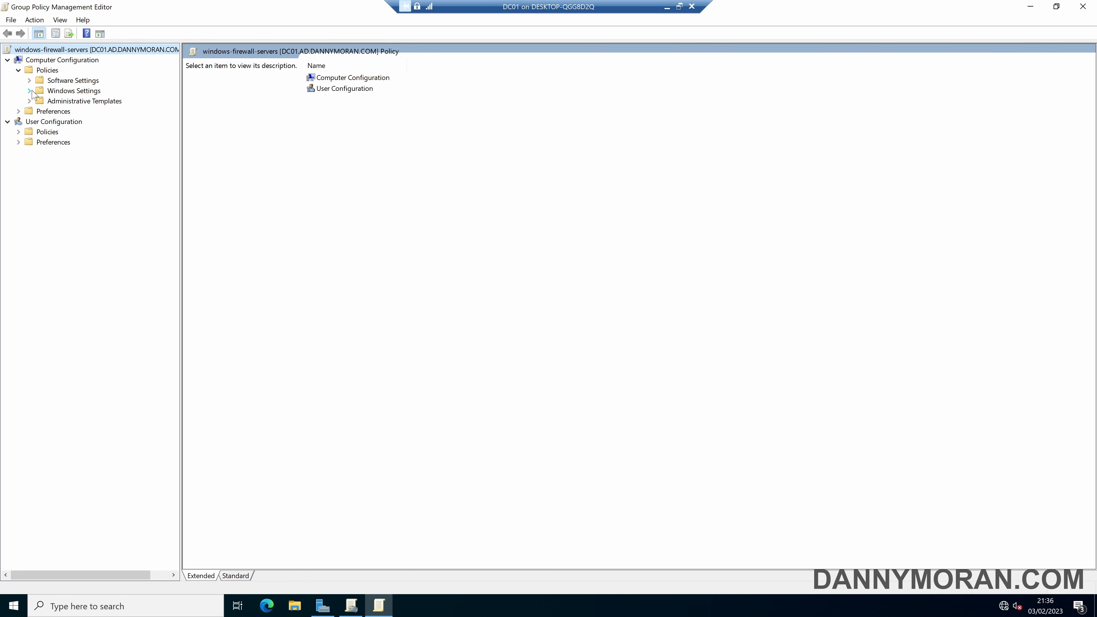
{"action": "left_click", "coordinate": [28, 91]}
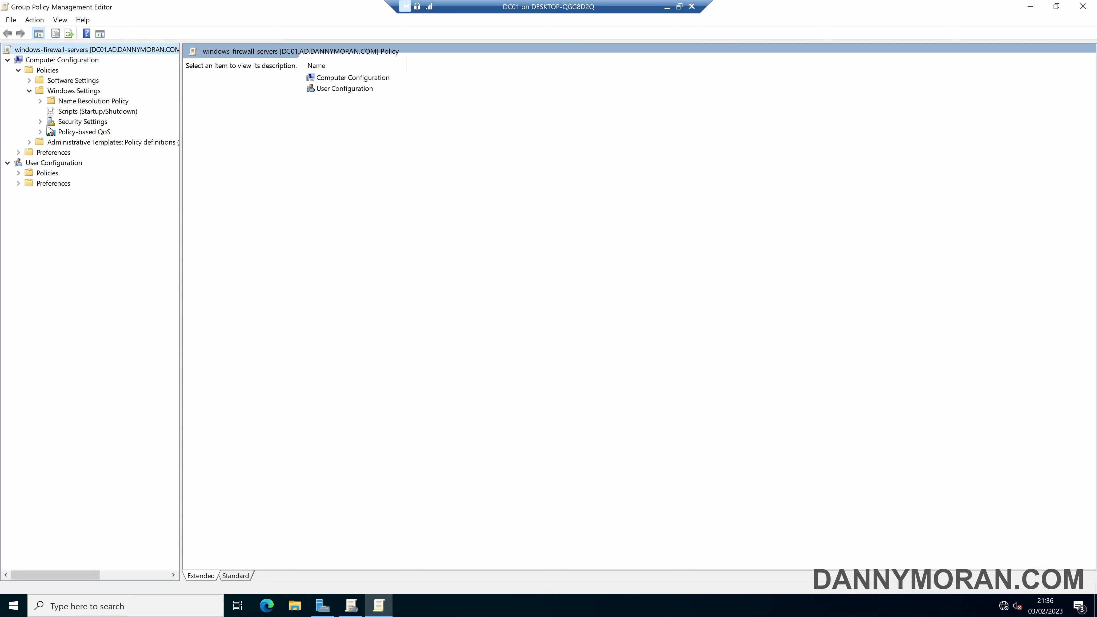
{"action": "left_click", "coordinate": [40, 122]}
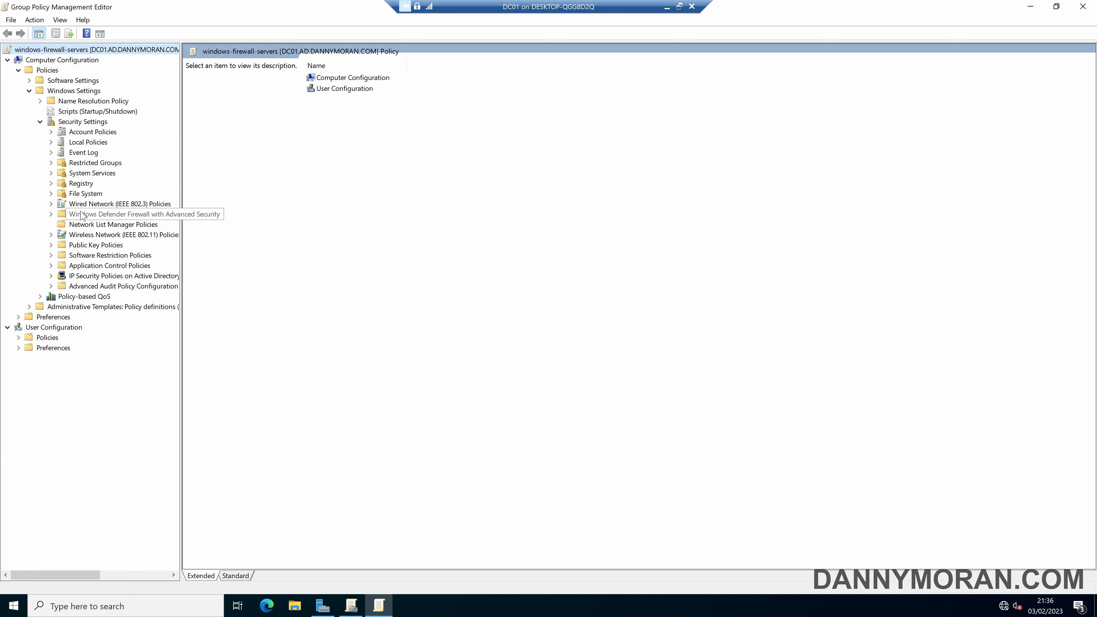
{"action": "left_click", "coordinate": [50, 214]}
{"action": "left_click", "coordinate": [120, 224]}
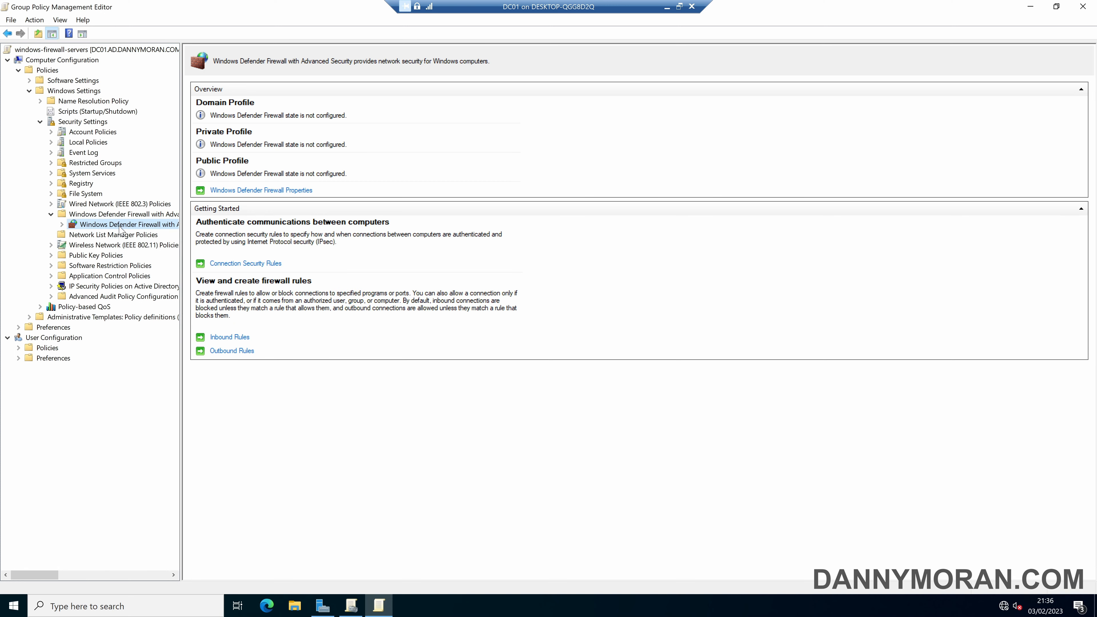
Step: In the policy's firewall properties, set the domain profile to On (recommended), inbound connections to Block (default) and outbound to Allow (default)
{"action": "left_click", "coordinate": [299, 234]}
{"action": "left_click", "coordinate": [242, 194]}
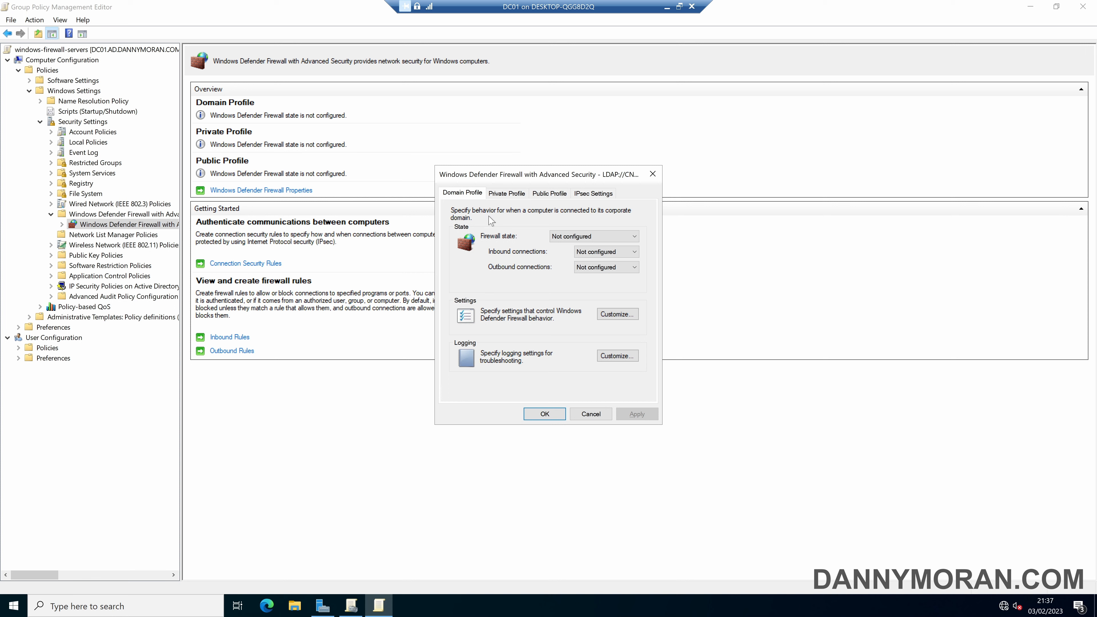
{"action": "left_click", "coordinate": [588, 238]}
{"action": "left_click", "coordinate": [581, 247]}
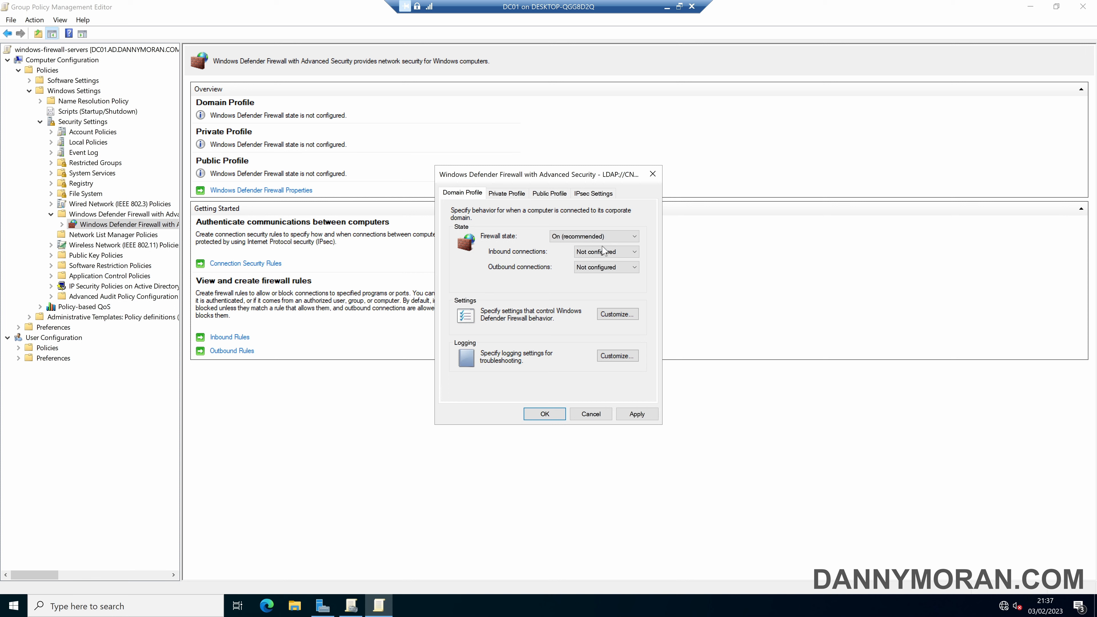
{"action": "left_click", "coordinate": [606, 251]}
{"action": "left_click", "coordinate": [606, 263]}
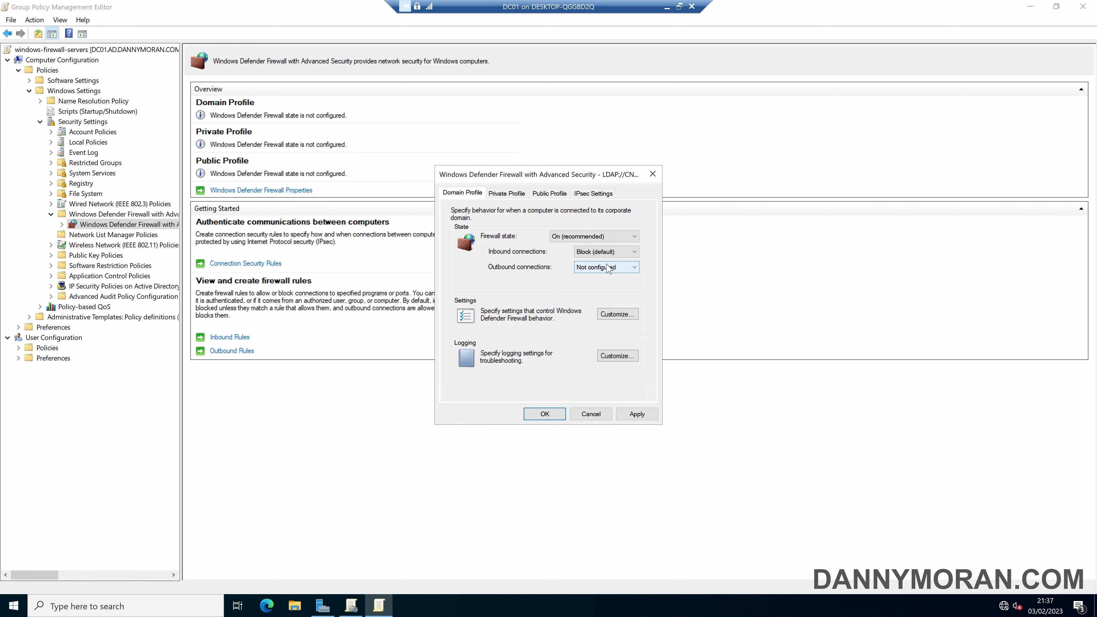
{"action": "left_click", "coordinate": [607, 267]}
{"action": "left_click", "coordinate": [609, 287]}
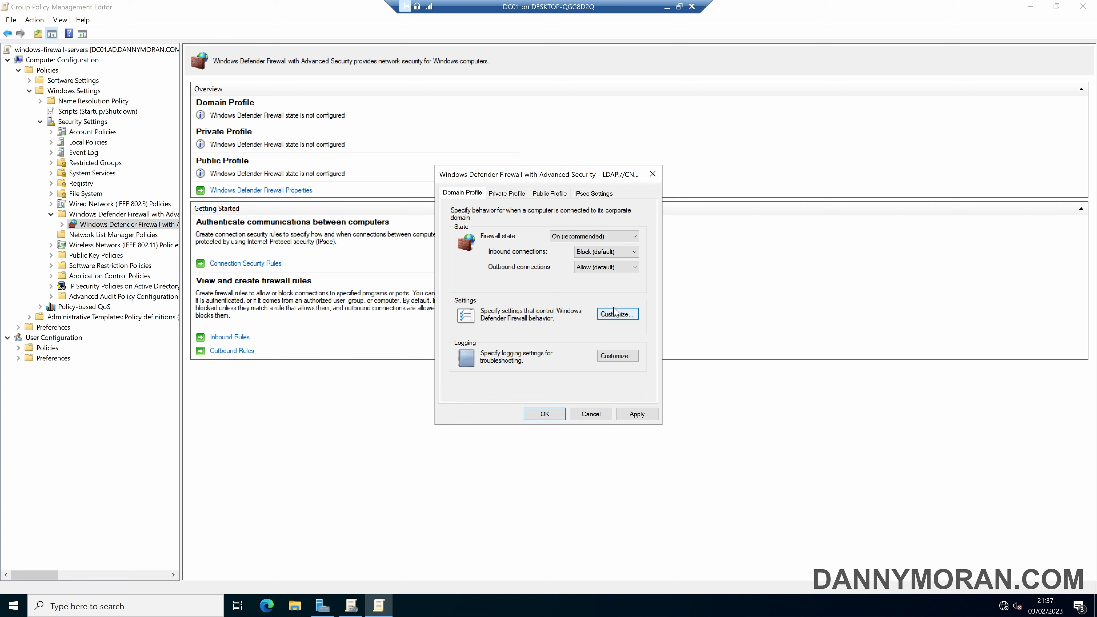
Step: Customize the domain profile settings: notifications No, unicast response Yes (default), local firewall rules and local connection security rules Yes (default)
{"action": "left_click", "coordinate": [616, 316]}
{"action": "left_click", "coordinate": [613, 247]}
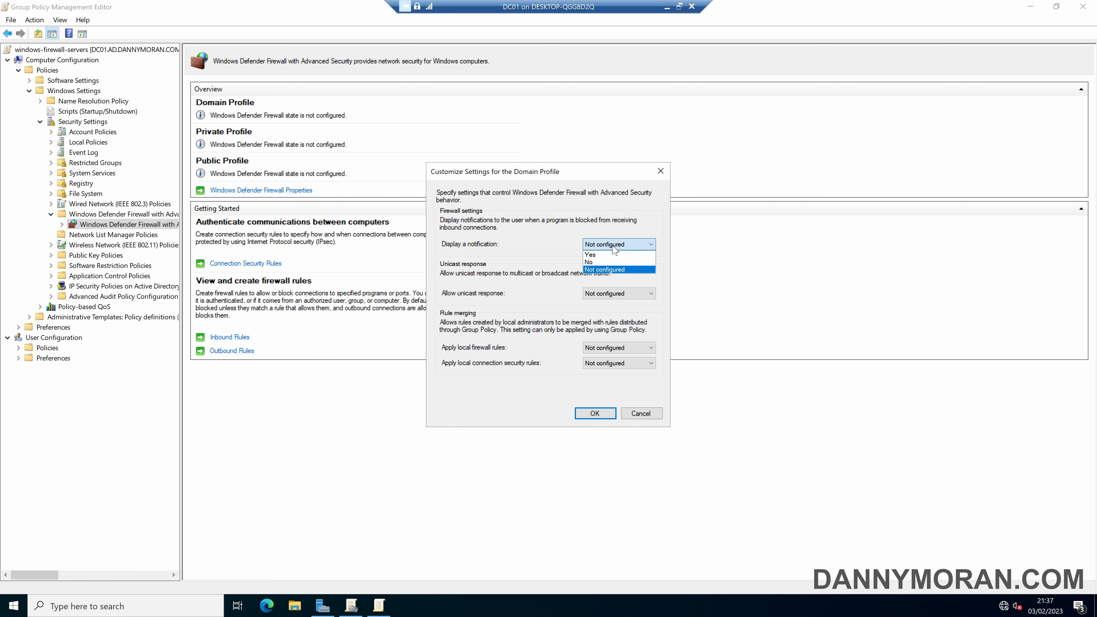
{"action": "left_click", "coordinate": [601, 265]}
{"action": "left_click", "coordinate": [612, 294]}
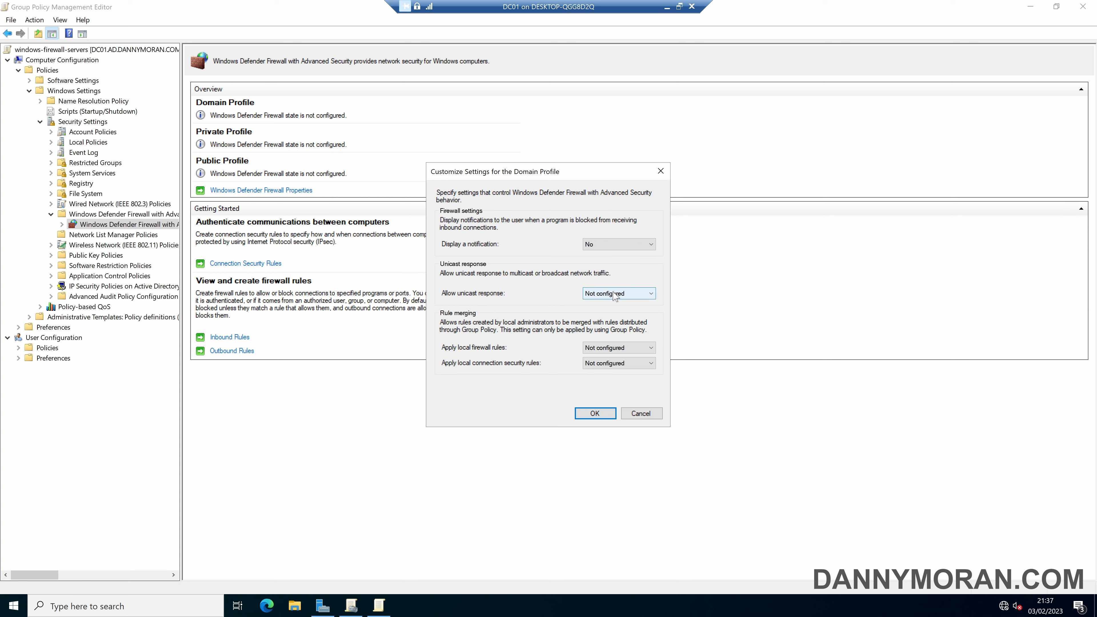
{"action": "left_click", "coordinate": [613, 303]}
{"action": "left_click", "coordinate": [614, 346]}
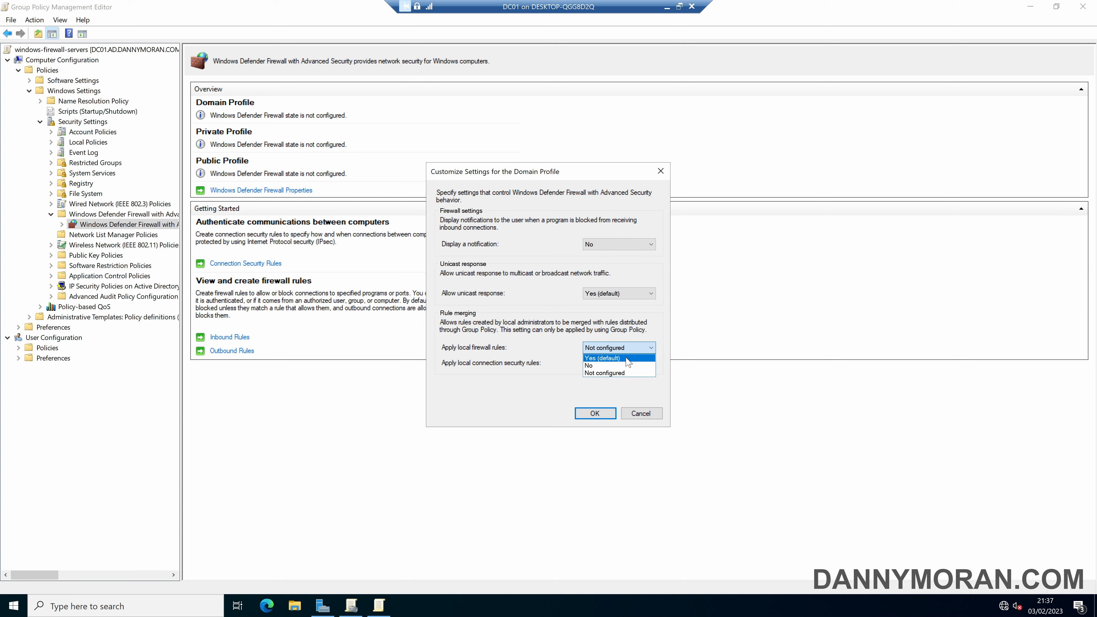
{"action": "left_click", "coordinate": [614, 358]}
{"action": "left_click", "coordinate": [616, 363]}
{"action": "left_click", "coordinate": [620, 375]}
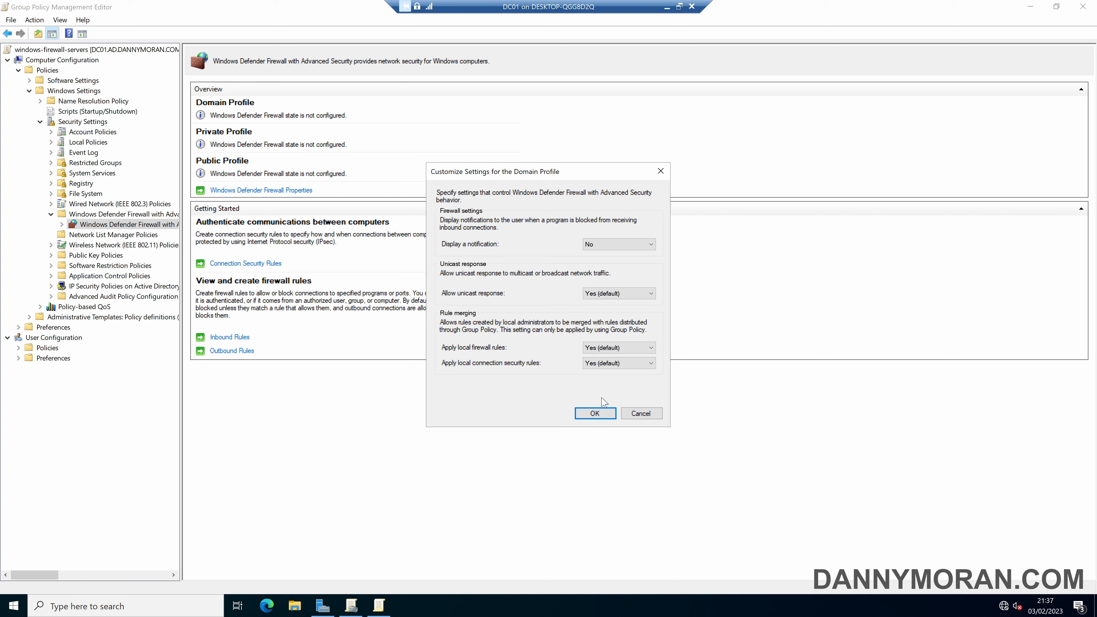
{"action": "left_click", "coordinate": [601, 414]}
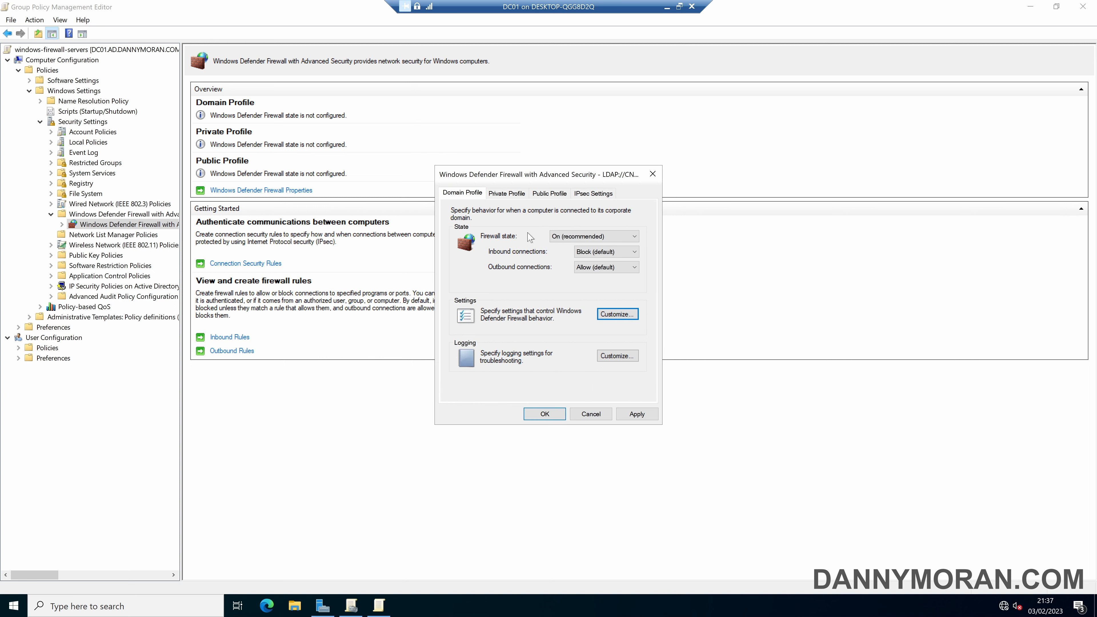
Step: Set the private profile's firewall state to On (recommended), inbound connections to Block (default) and outbound connections to Allow (default)
{"action": "left_click", "coordinate": [516, 194]}
{"action": "left_click", "coordinate": [594, 236]}
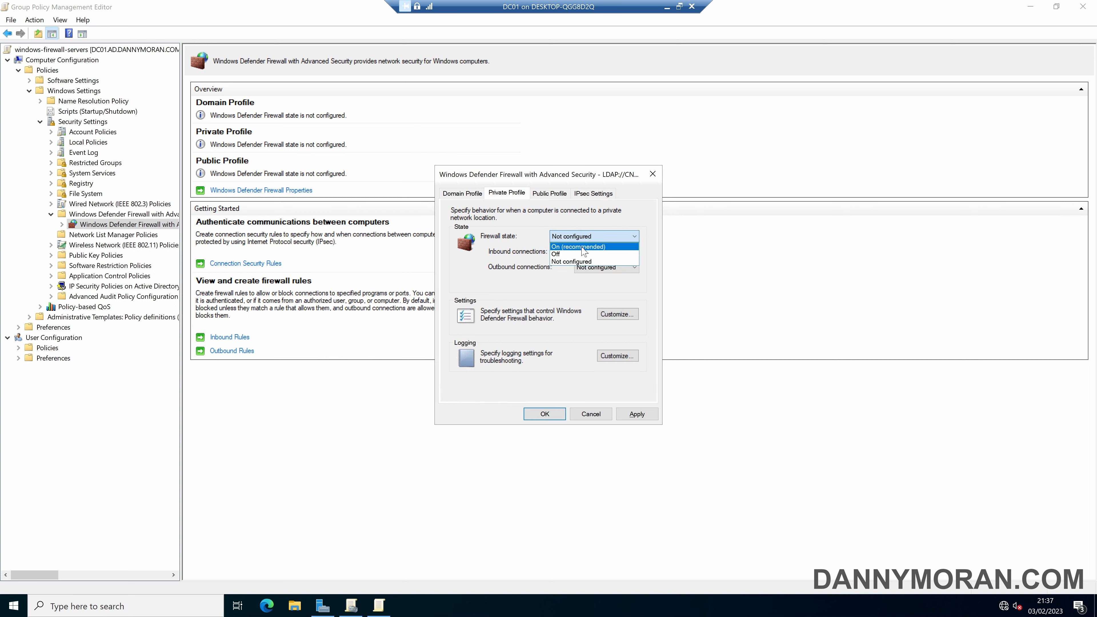
{"action": "left_click", "coordinate": [583, 244]}
{"action": "left_click", "coordinate": [584, 252]}
{"action": "left_click", "coordinate": [603, 263]}
{"action": "left_click", "coordinate": [607, 267]}
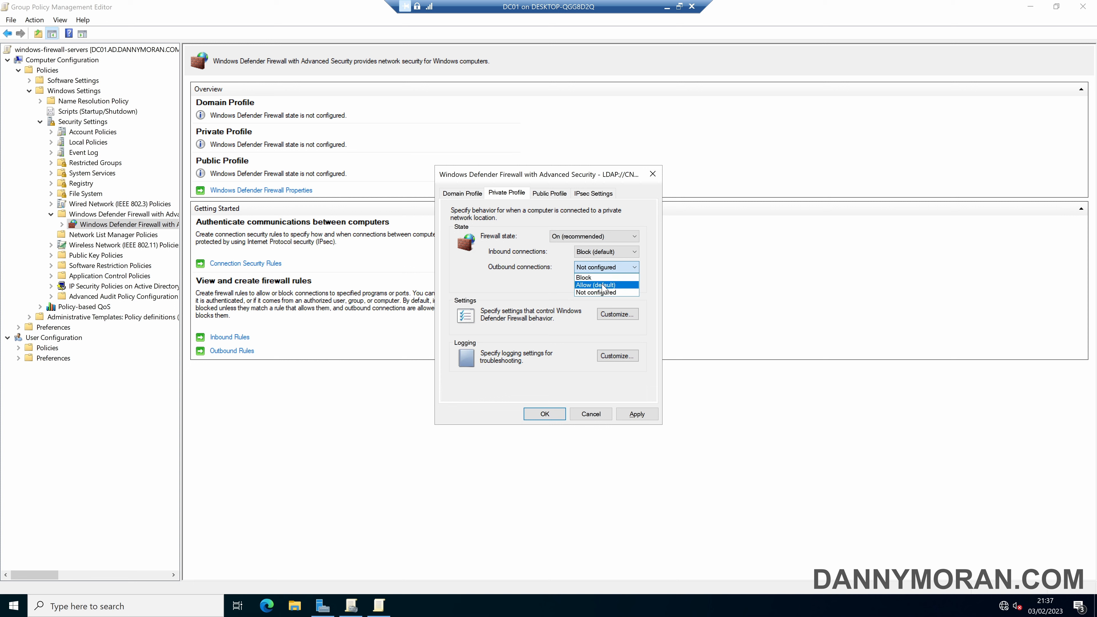
{"action": "left_click", "coordinate": [607, 286]}
Step: Customize the private profile settings: notifications No, unicast response Yes (default), local firewall rules and local connection security rules Yes (default)
{"action": "left_click", "coordinate": [616, 315]}
{"action": "left_click", "coordinate": [619, 244]}
{"action": "left_click", "coordinate": [605, 262]}
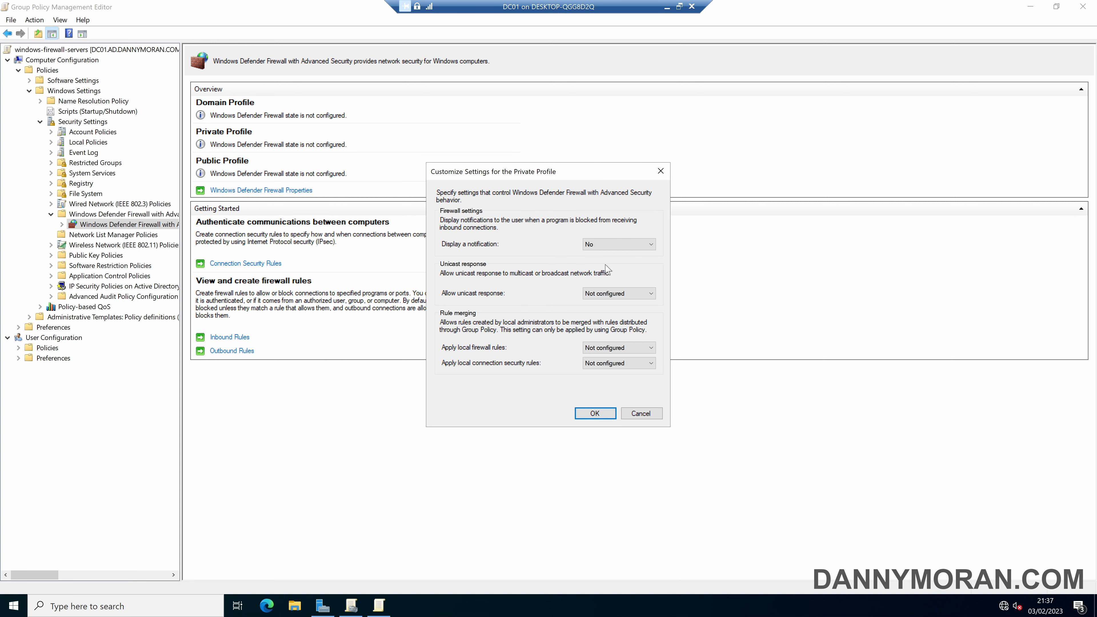
{"action": "left_click", "coordinate": [619, 294]}
{"action": "left_click", "coordinate": [618, 303]}
{"action": "left_click", "coordinate": [618, 348]}
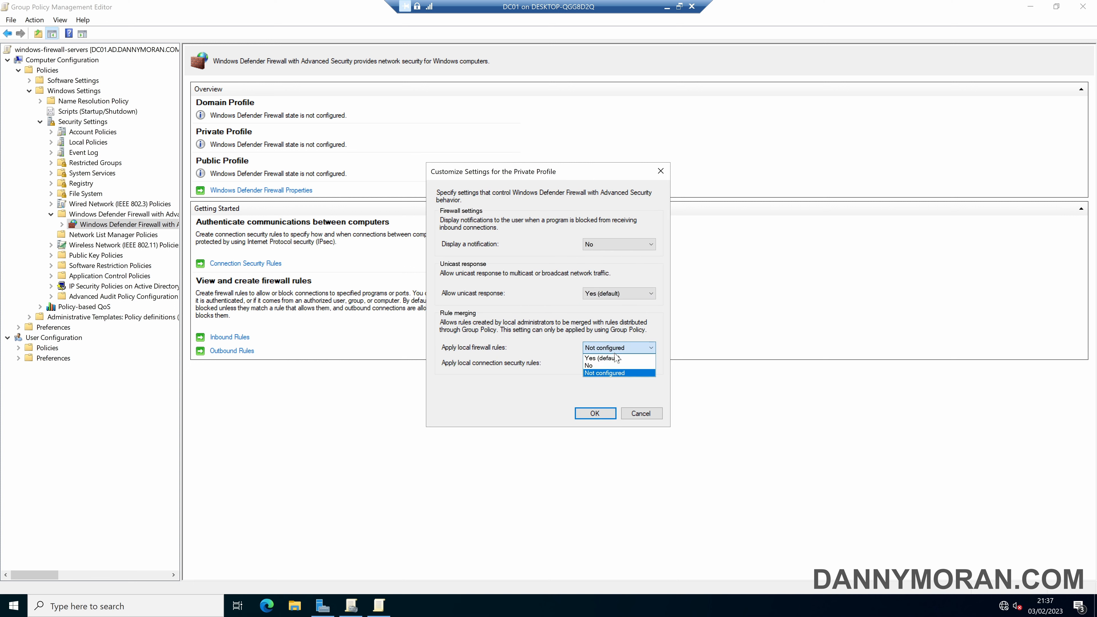
{"action": "left_click", "coordinate": [613, 359]}
{"action": "left_click", "coordinate": [618, 364]}
{"action": "left_click", "coordinate": [616, 374]}
{"action": "left_click", "coordinate": [600, 413]}
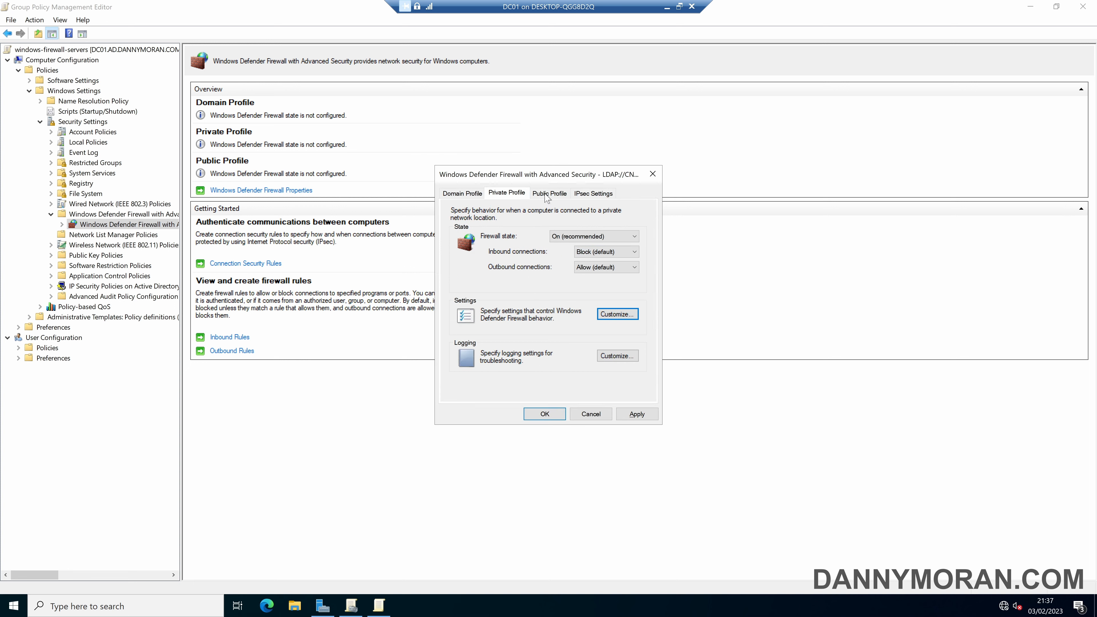
Step: Set the public profile's firewall state to On (recommended), inbound connections to Block (default) and outbound connections to Allow (default)
{"action": "left_click", "coordinate": [546, 193]}
{"action": "left_click", "coordinate": [574, 236]}
{"action": "left_click", "coordinate": [580, 247]}
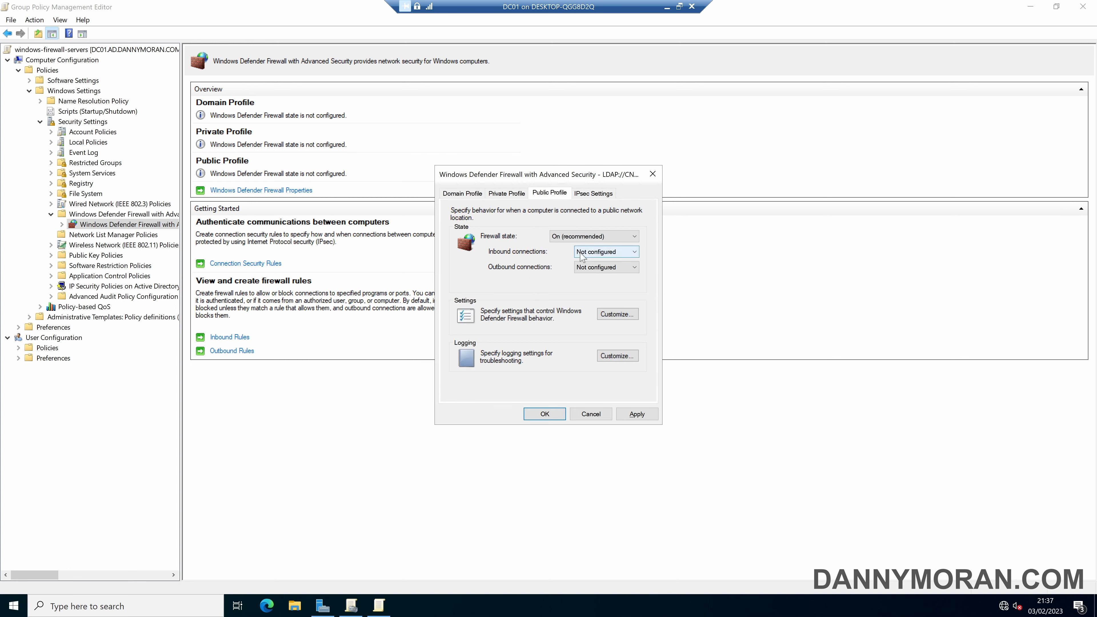
{"action": "left_click", "coordinate": [605, 252]}
{"action": "left_click", "coordinate": [602, 262]}
{"action": "left_click", "coordinate": [605, 267]}
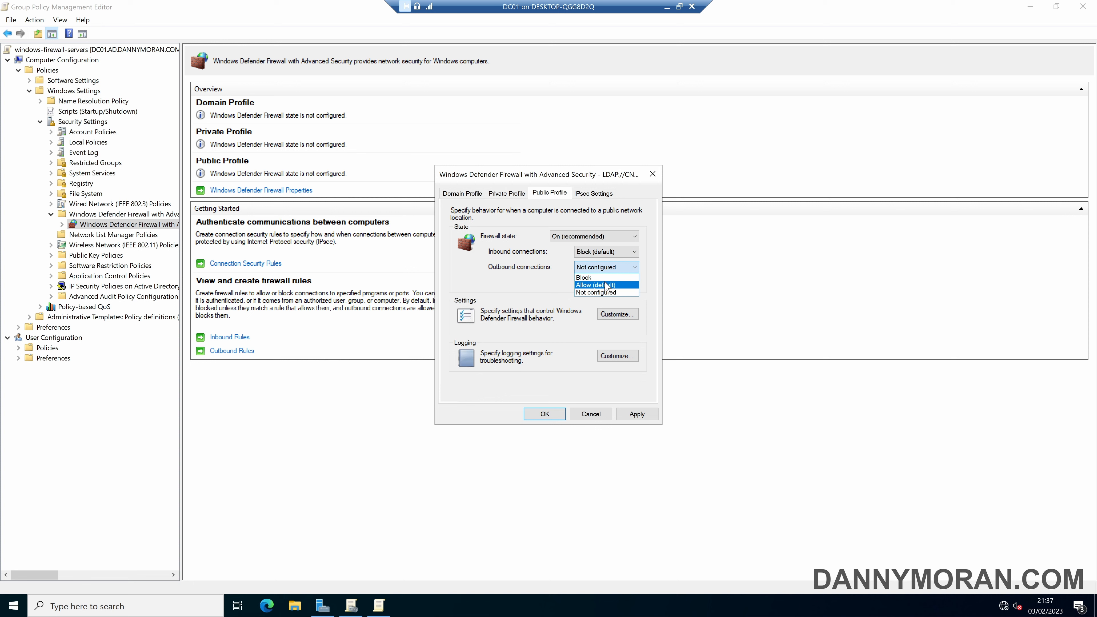
{"action": "left_click", "coordinate": [607, 285]}
Step: Customize the public profile settings: notifications No, unicast response Yes (default), local firewall rules and local connection security rules Yes (default)
{"action": "left_click", "coordinate": [610, 315]}
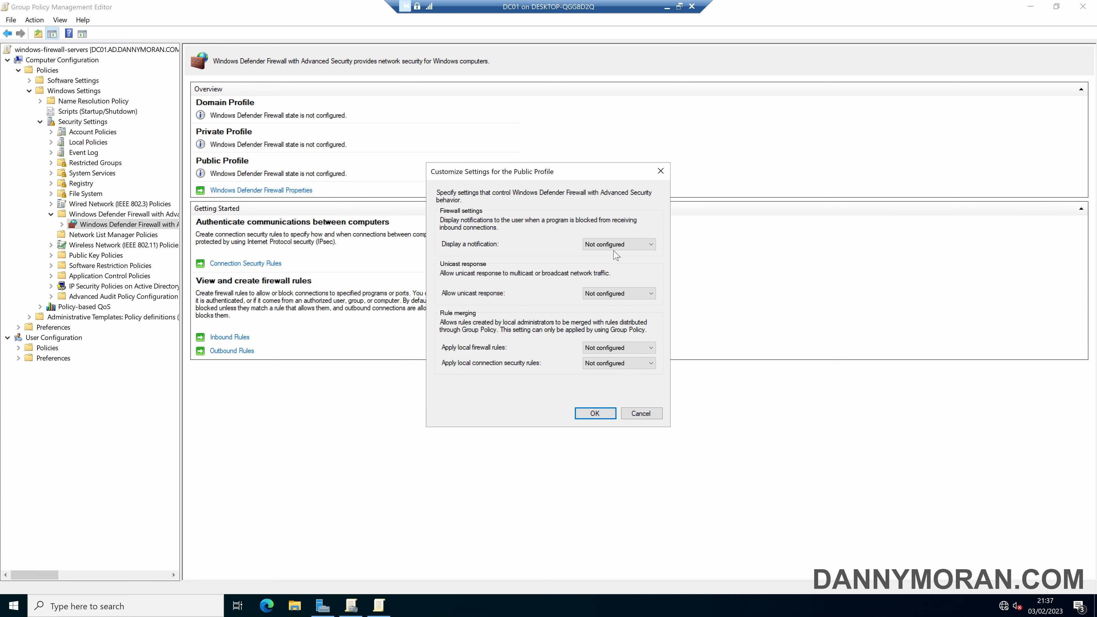
{"action": "left_click", "coordinate": [614, 245]}
{"action": "left_click", "coordinate": [614, 270]}
{"action": "left_click", "coordinate": [614, 293]}
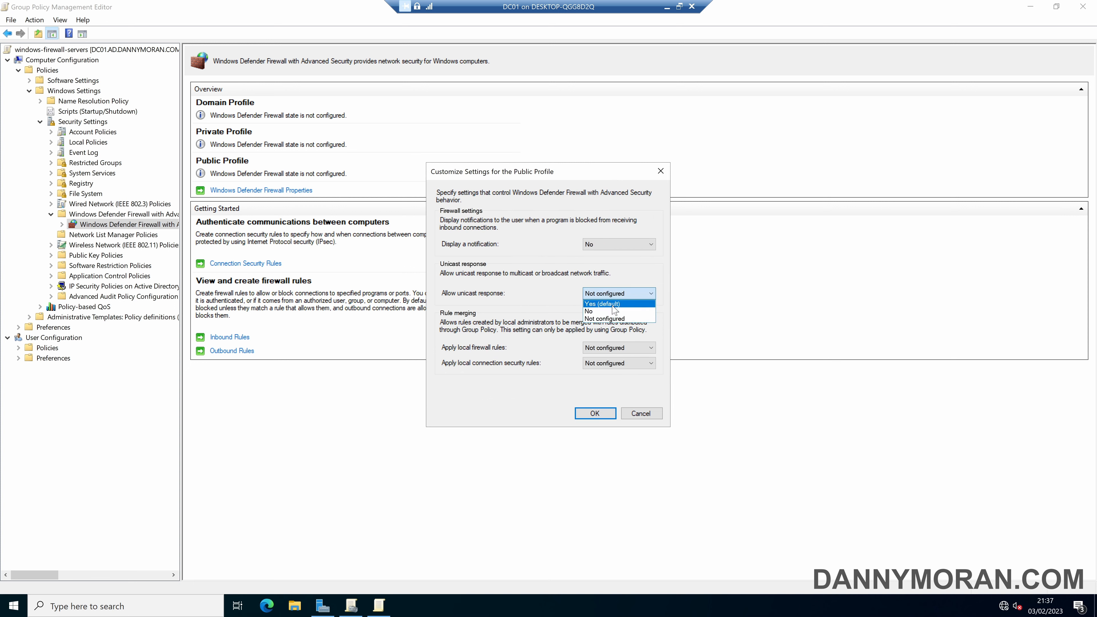
{"action": "left_click", "coordinate": [611, 302]}
{"action": "left_click", "coordinate": [611, 347]}
{"action": "left_click", "coordinate": [610, 358]}
{"action": "left_click", "coordinate": [609, 363]}
{"action": "left_click", "coordinate": [616, 372]}
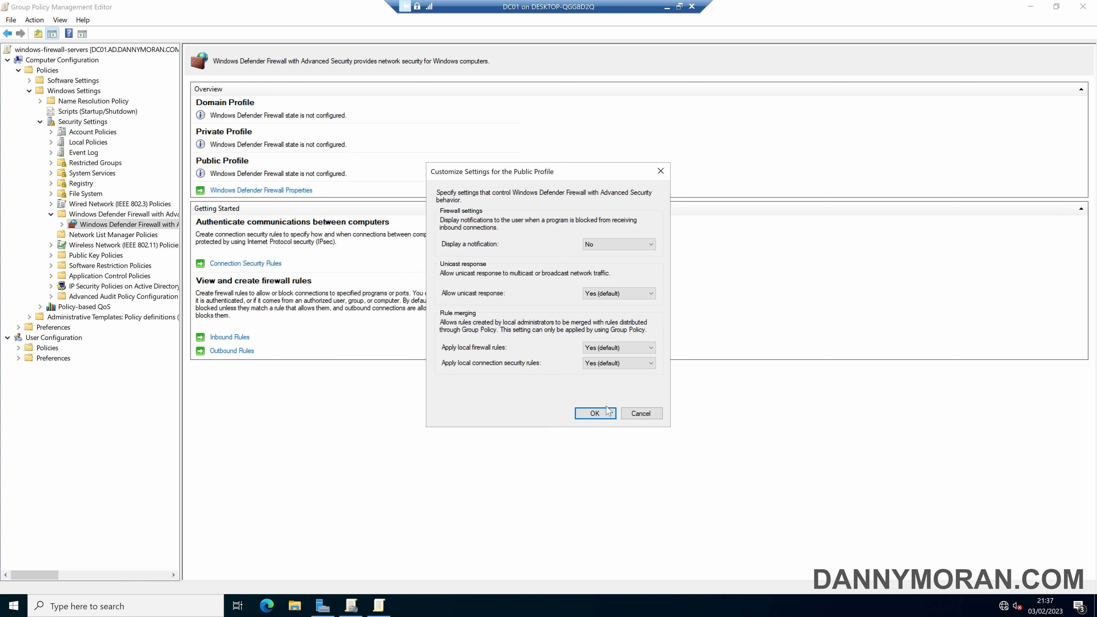
{"action": "left_click", "coordinate": [595, 414]}
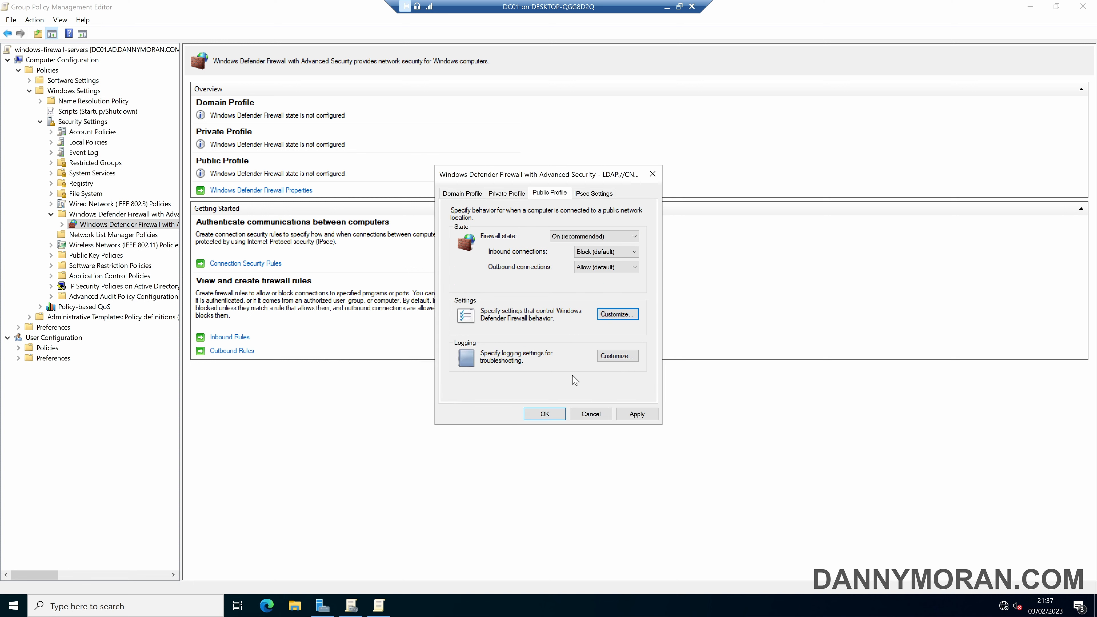
Step: Go back to the domain profile, then apply the firewall properties and close the dialog
{"action": "left_click", "coordinate": [463, 193]}
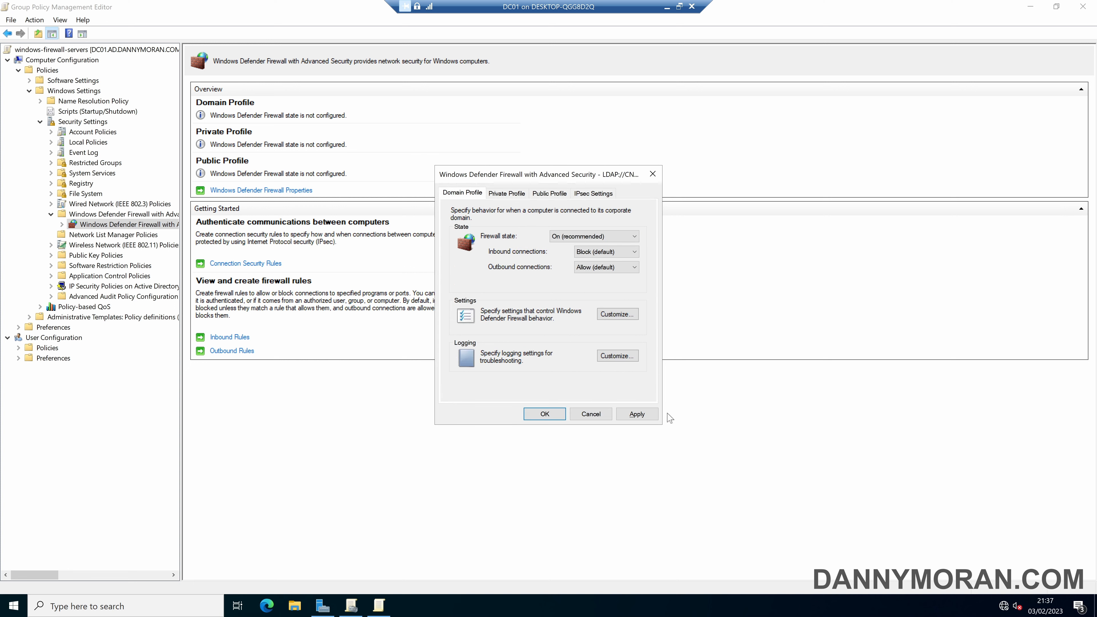
{"action": "left_click", "coordinate": [642, 414]}
{"action": "left_click", "coordinate": [542, 414]}
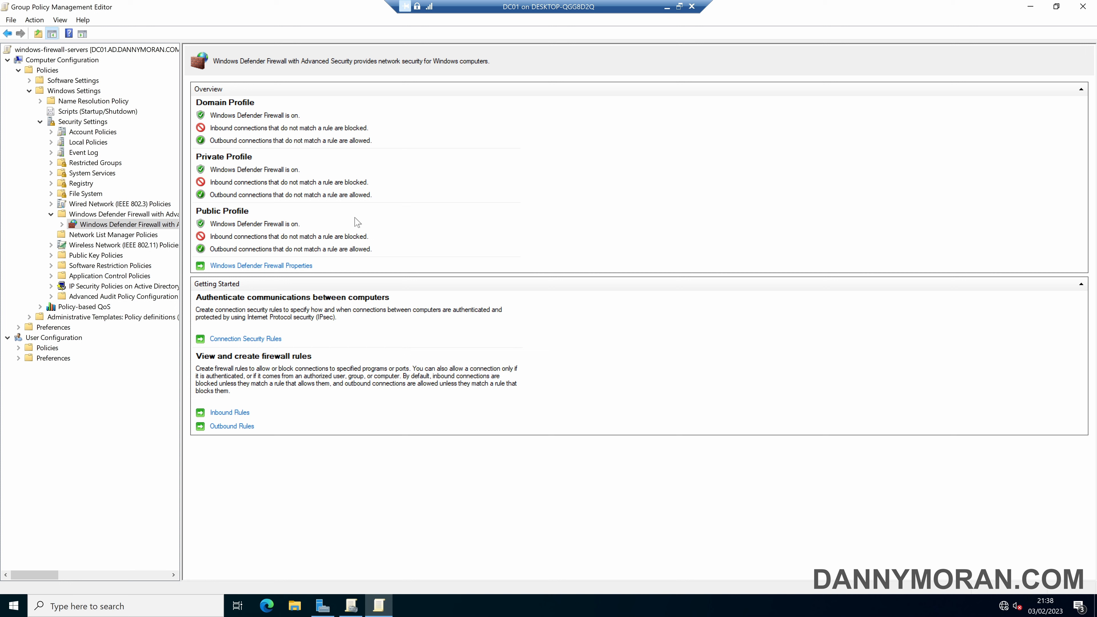
Step: Start a new inbound rule of type Port in the policy, applying to TCP and specific local port 12345
{"action": "left_click", "coordinate": [63, 225]}
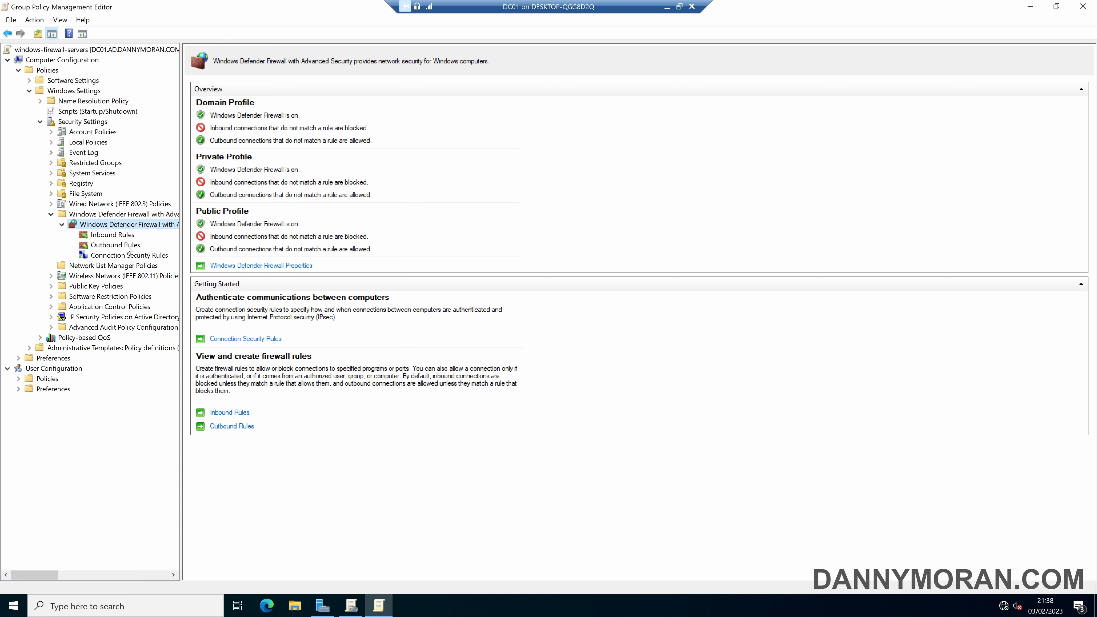
{"action": "left_click", "coordinate": [129, 238]}
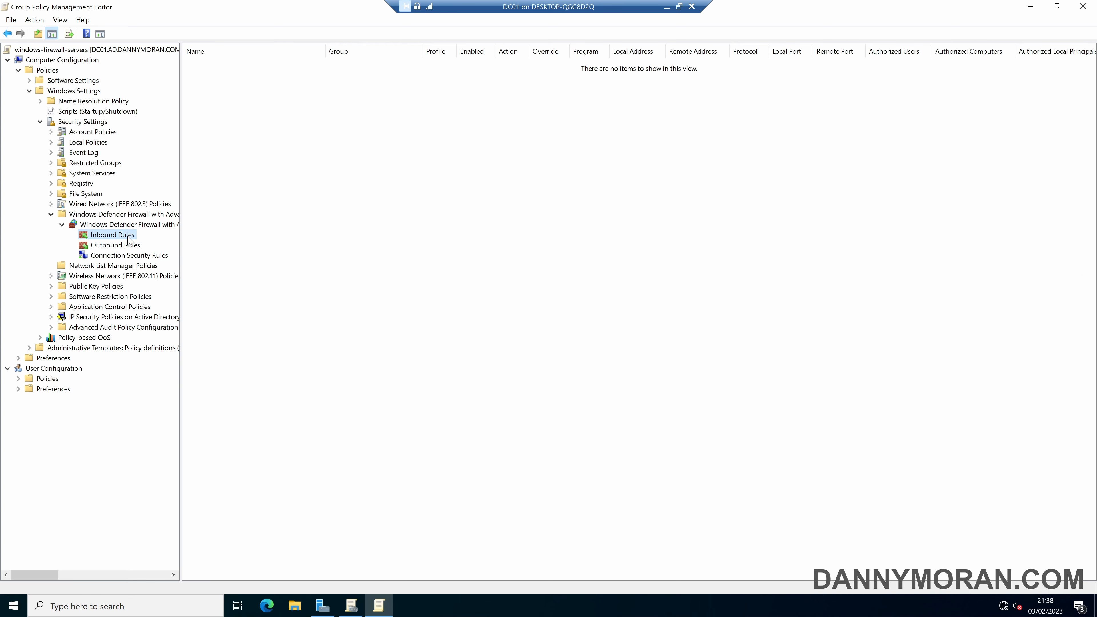
{"action": "right_click", "coordinate": [268, 120]}
{"action": "left_click", "coordinate": [288, 130]}
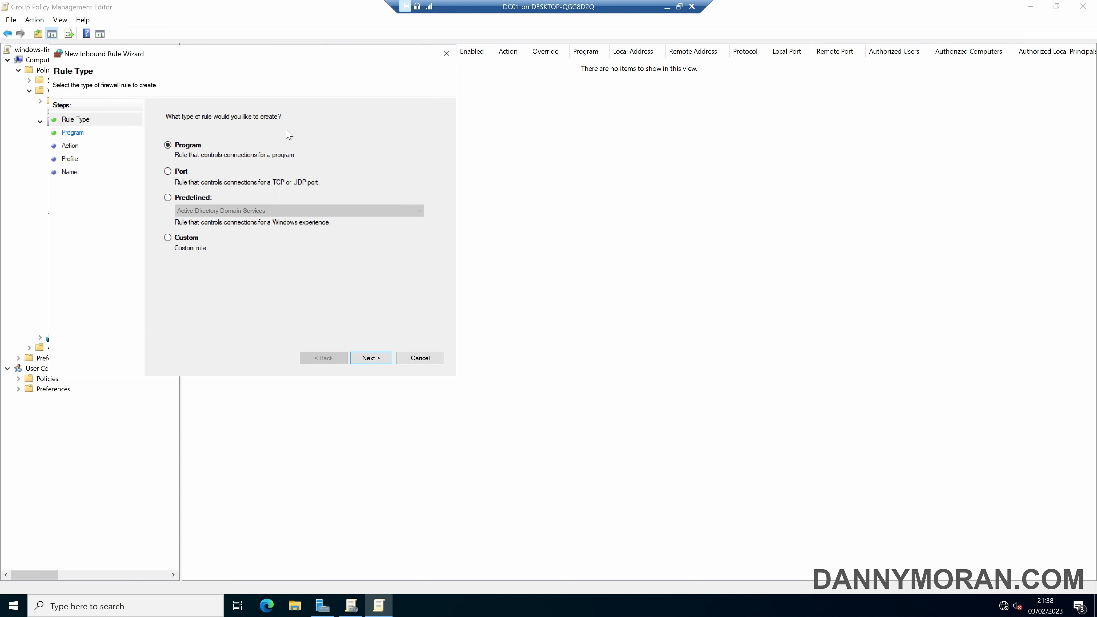
{"action": "left_click", "coordinate": [168, 172]}
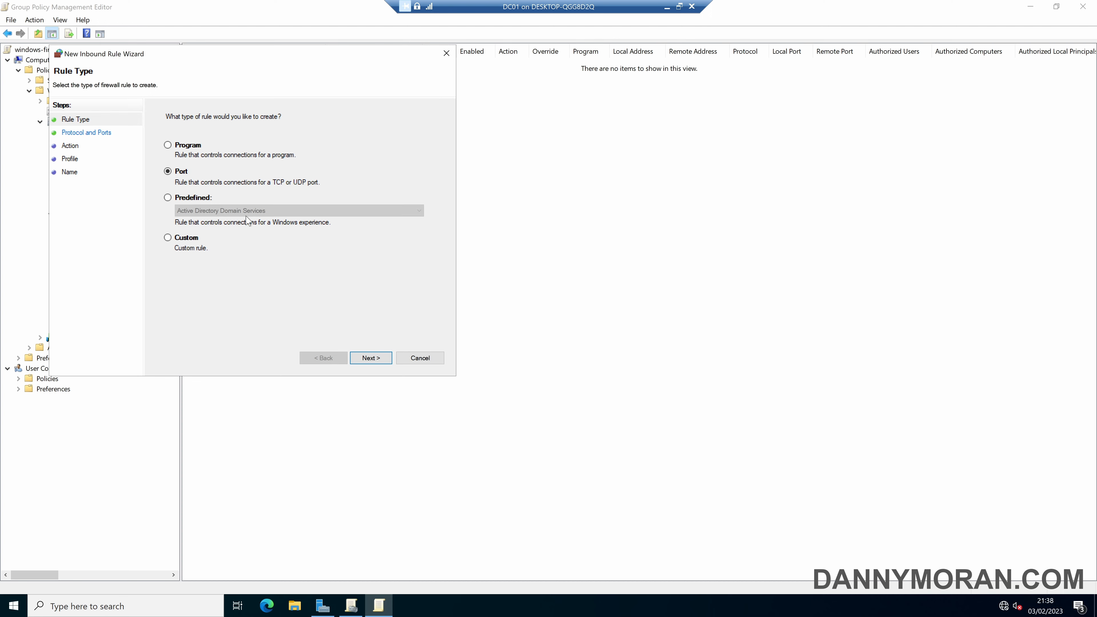
{"action": "left_click", "coordinate": [368, 358]}
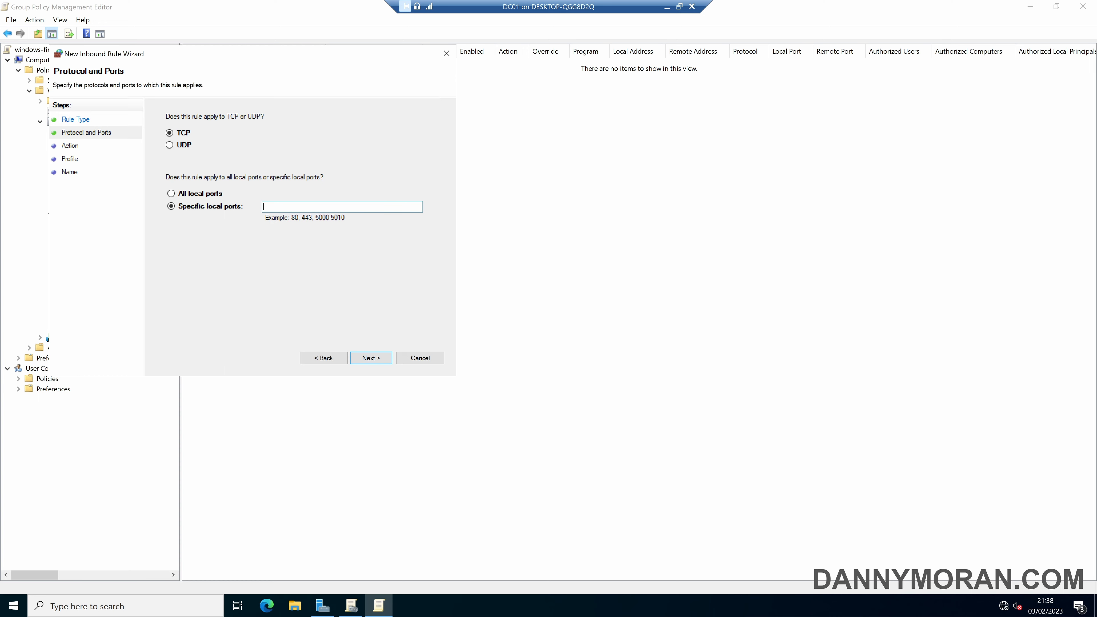
{"action": "key", "text": "Num_Lock"}
{"action": "type", "text": "12345"}
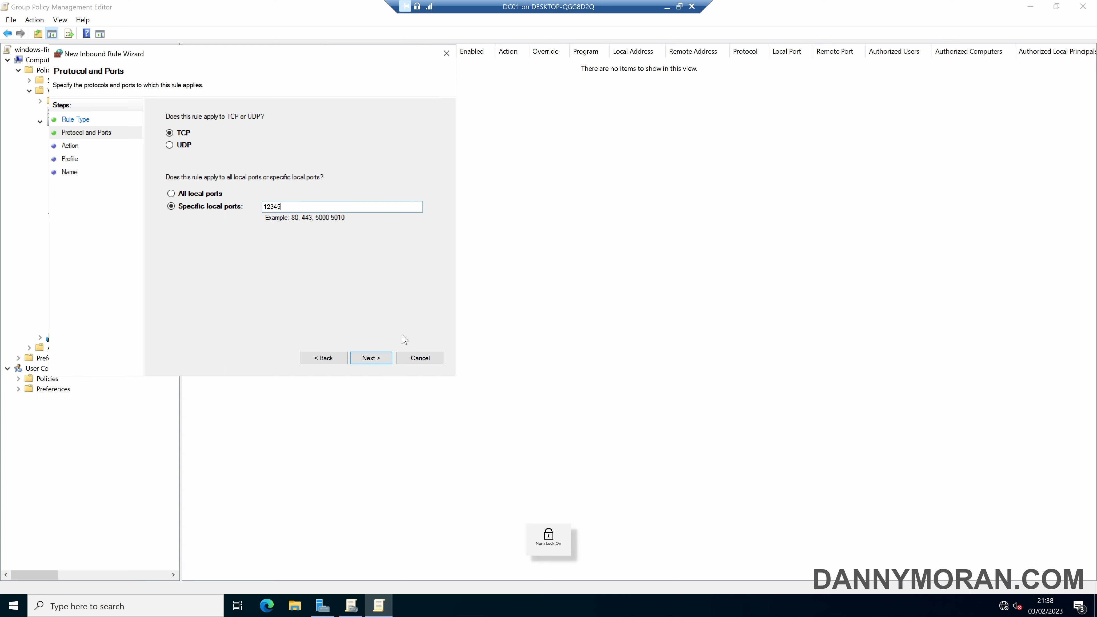
{"action": "left_click", "coordinate": [383, 359]}
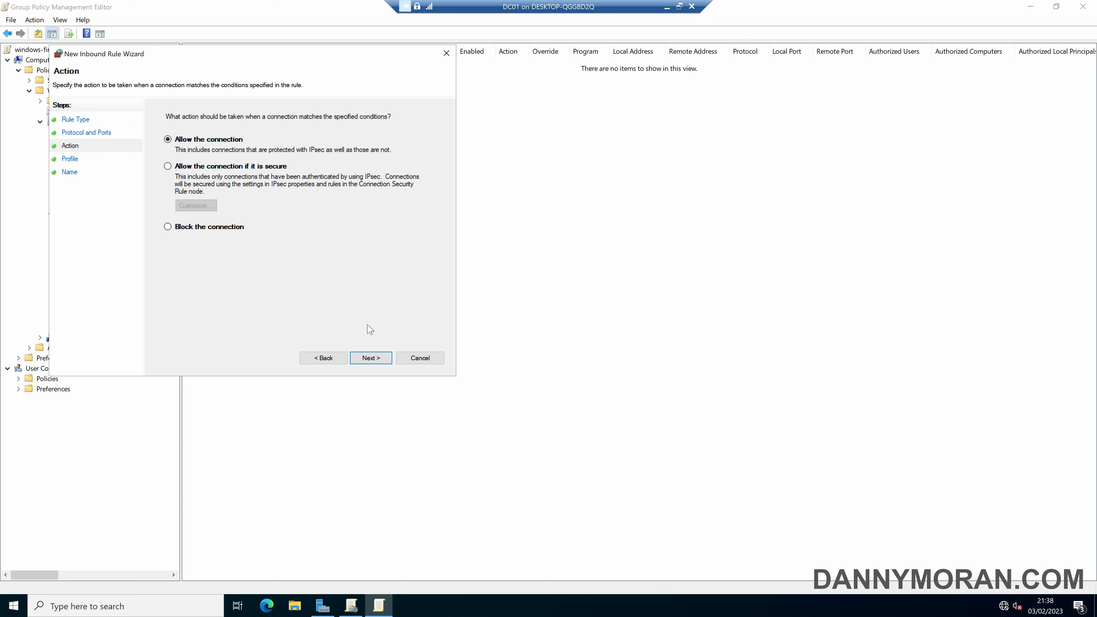
Step: Keep the rule's action as Allow the connection and restrict the rule to the Domain profile by excluding Private and Public
{"action": "left_click", "coordinate": [371, 357]}
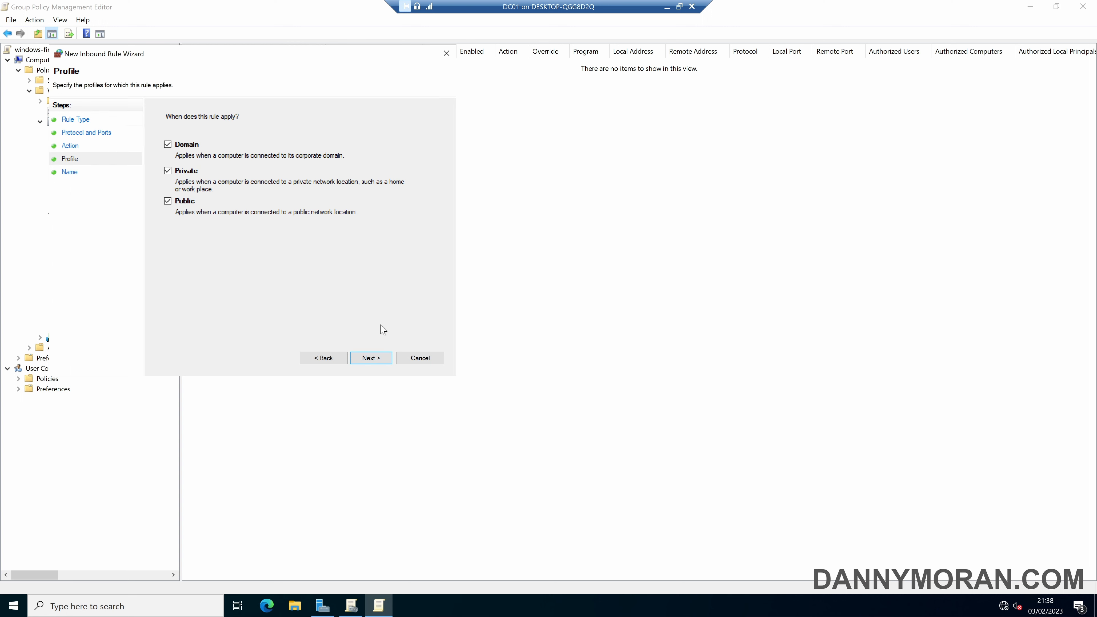
{"action": "left_click", "coordinate": [188, 171]}
{"action": "left_click", "coordinate": [185, 202]}
{"action": "left_click", "coordinate": [366, 358]}
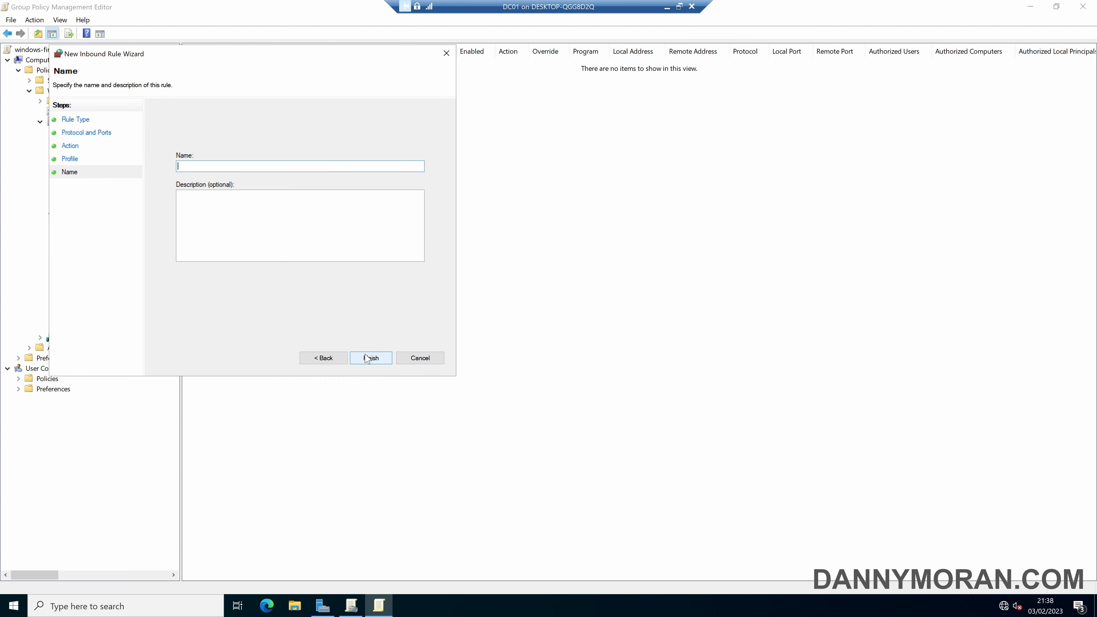
Step: Name the inbound rule IN_TCP_12345 and finish creating it
{"action": "key", "text": "Caps_Lock"}
{"action": "type", "text": "I"}
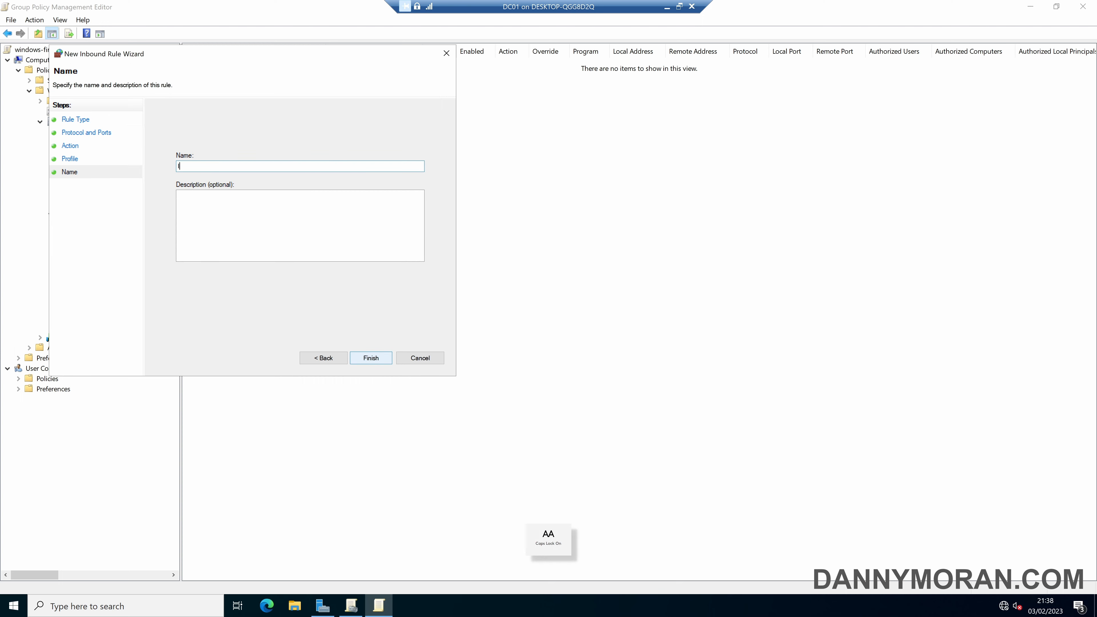
{"action": "type", "text": "N_TCP_12345"}
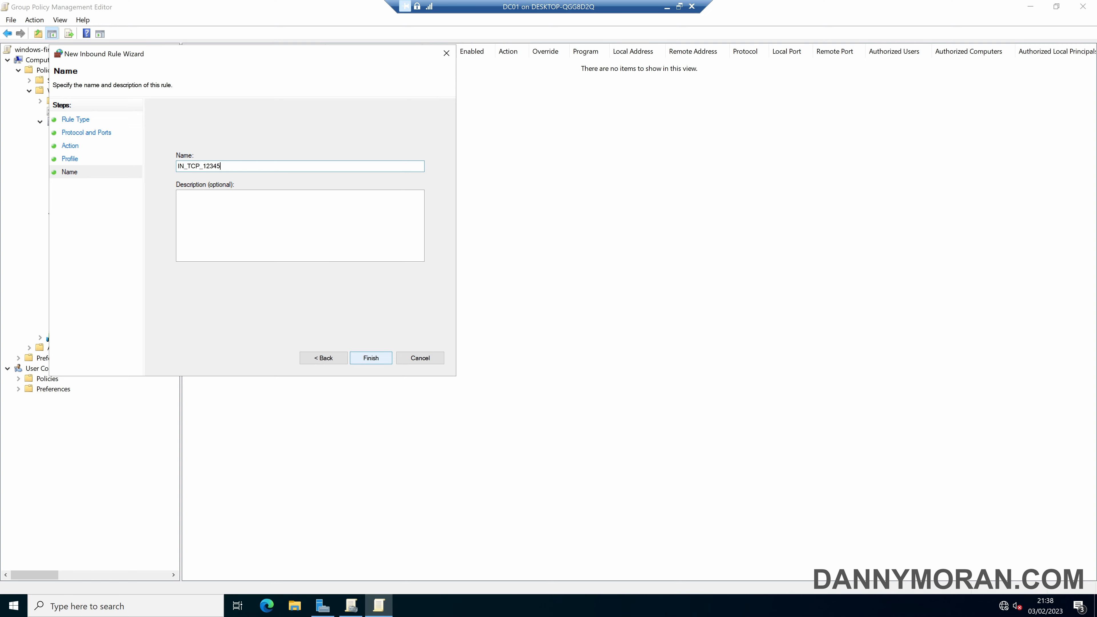
{"action": "left_click", "coordinate": [370, 358]}
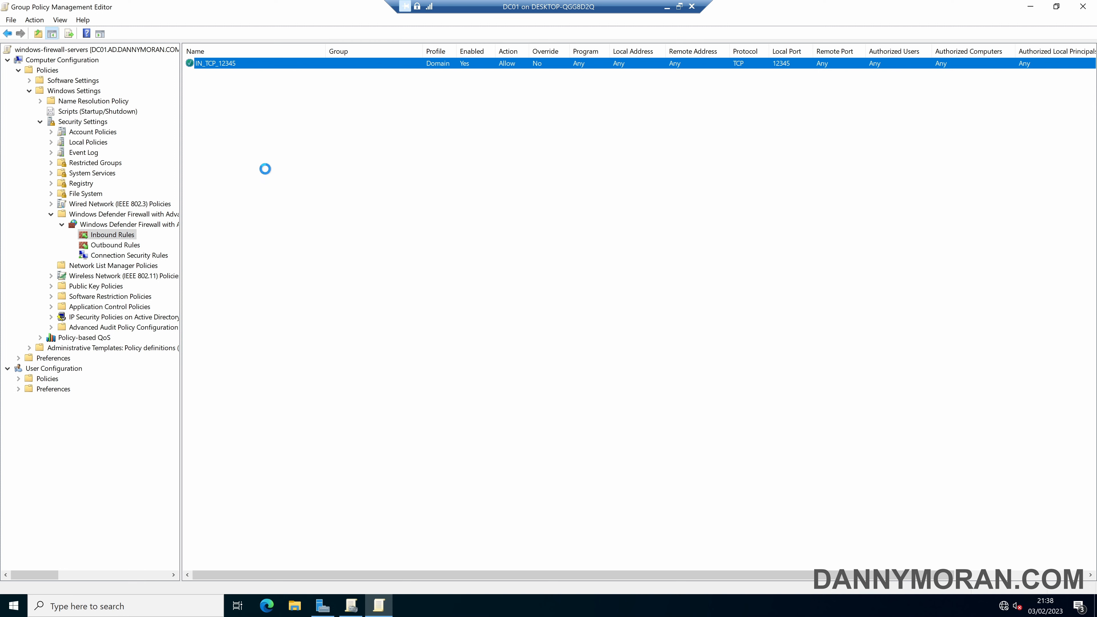
Step: Return to the policy's Windows Defender Firewall overview and close the policy editor
{"action": "left_click", "coordinate": [224, 67]}
{"action": "left_click", "coordinate": [118, 224]}
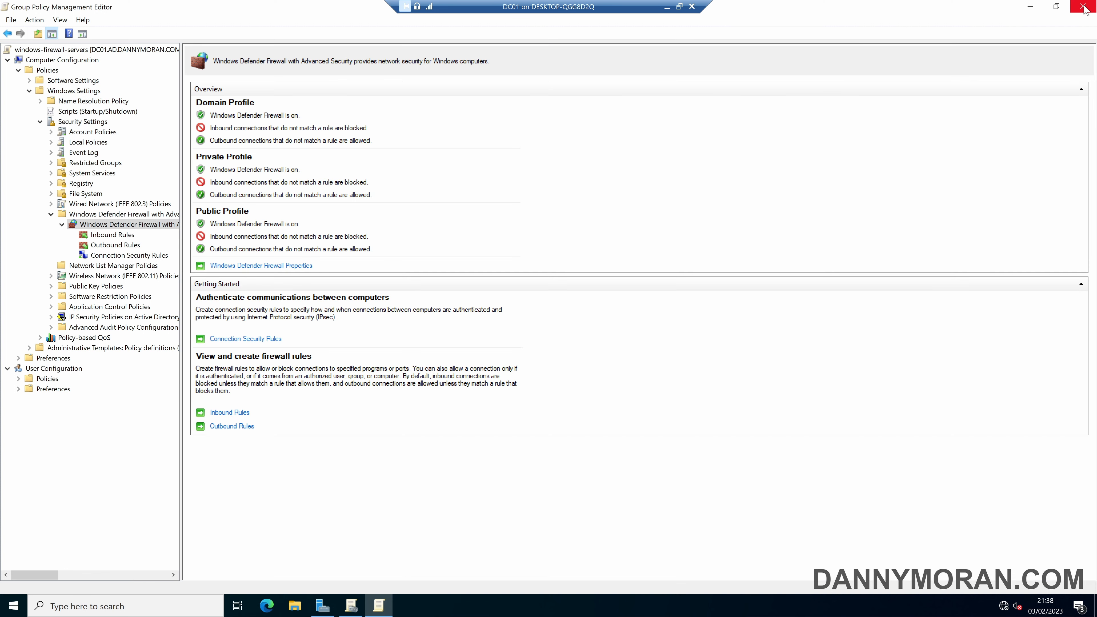
{"action": "left_click", "coordinate": [1083, 6]}
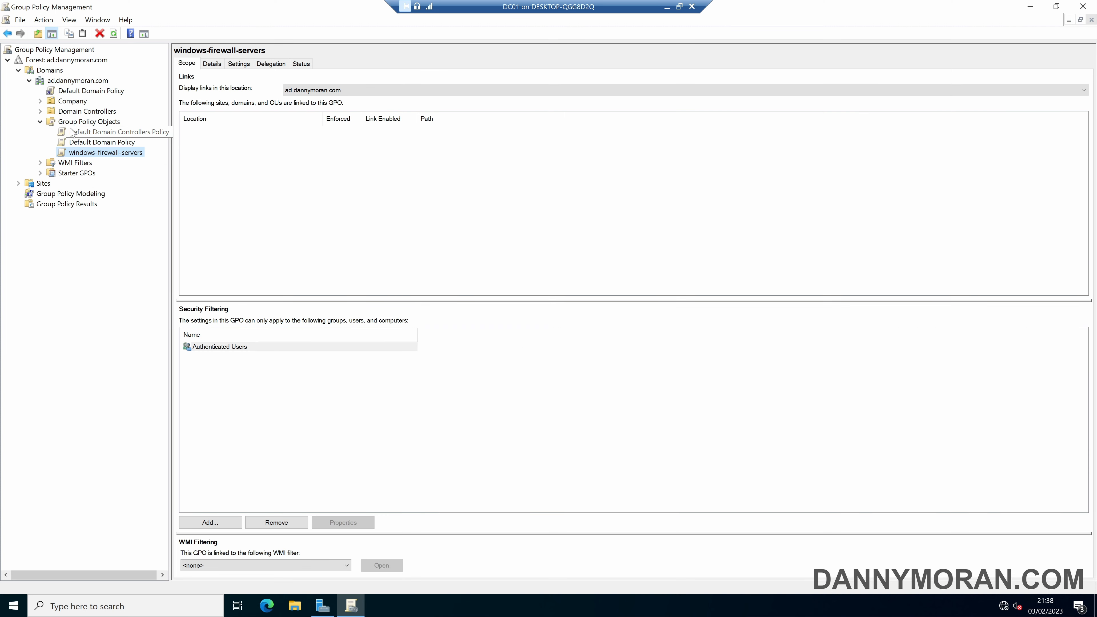
Step: Link the windows-firewall-servers policy object to the Servers organizational unit under Company
{"action": "left_click", "coordinate": [41, 102]}
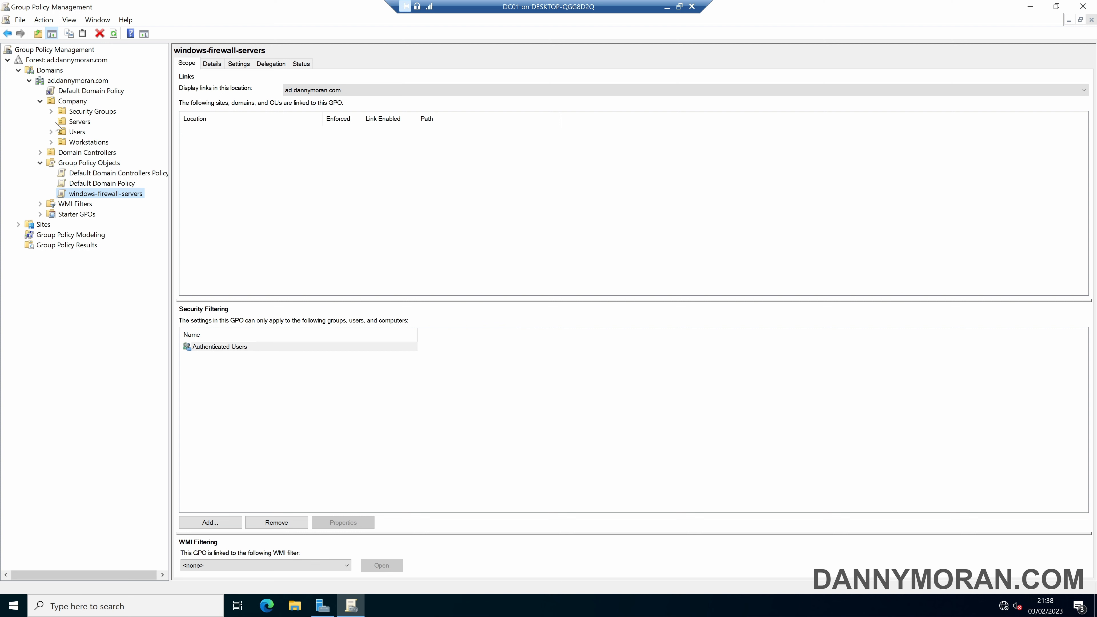
{"action": "left_click", "coordinate": [87, 124]}
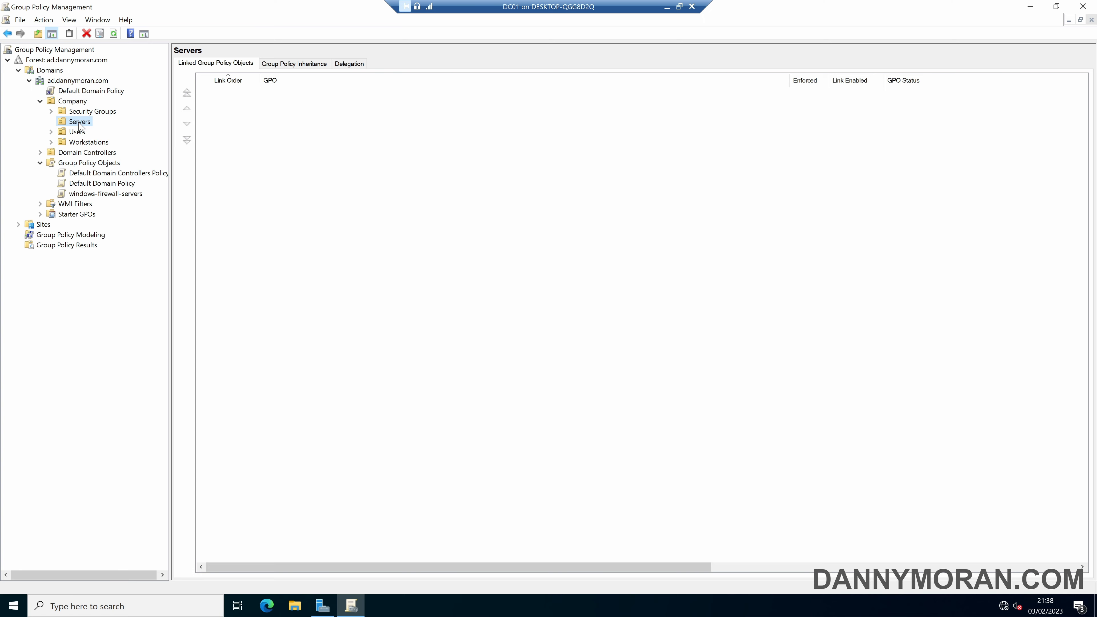
{"action": "left_click", "coordinate": [113, 195]}
{"action": "left_click_drag", "start_coordinate": [114, 194], "coordinate": [80, 122]}
{"action": "left_click", "coordinate": [586, 329]}
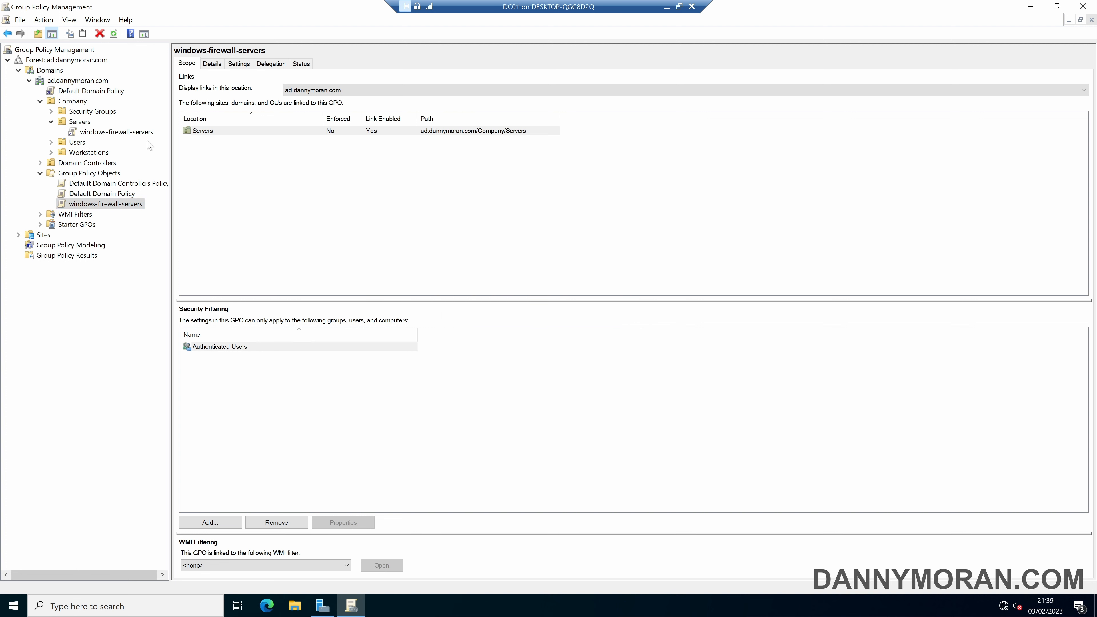
{"action": "left_click", "coordinate": [80, 123]}
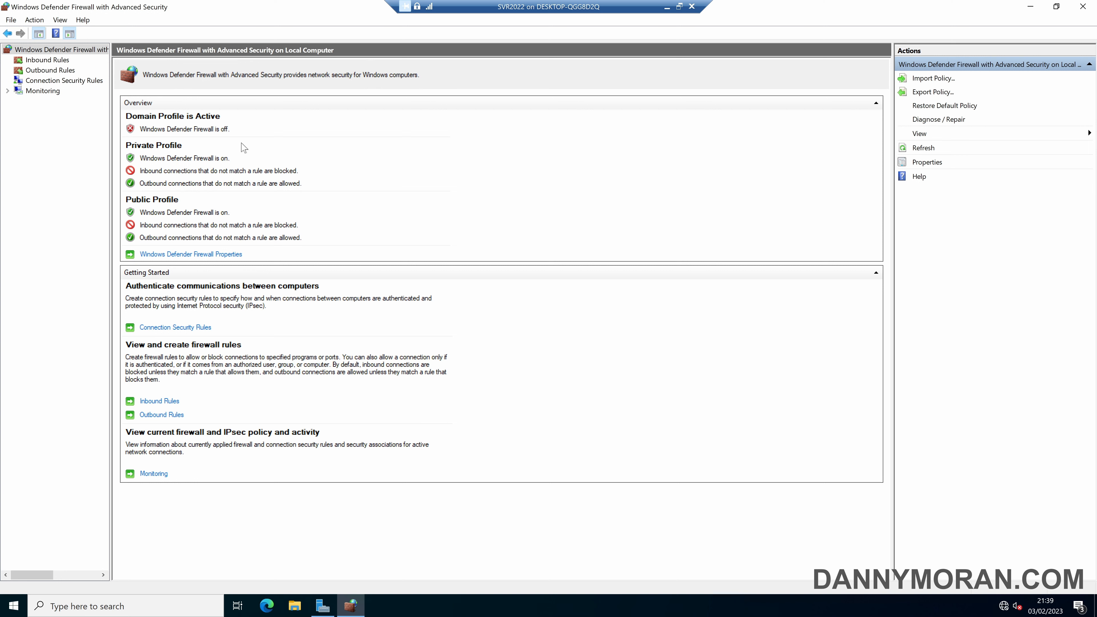
Step: On the SVR2022 server, force a group policy update by running gpupdate /force in Command Prompt, then close it
{"action": "key", "text": "super"}
{"action": "type", "text": "CMD"}
{"action": "key", "text": "Return"}
{"action": "key", "text": "Caps_Lock"}
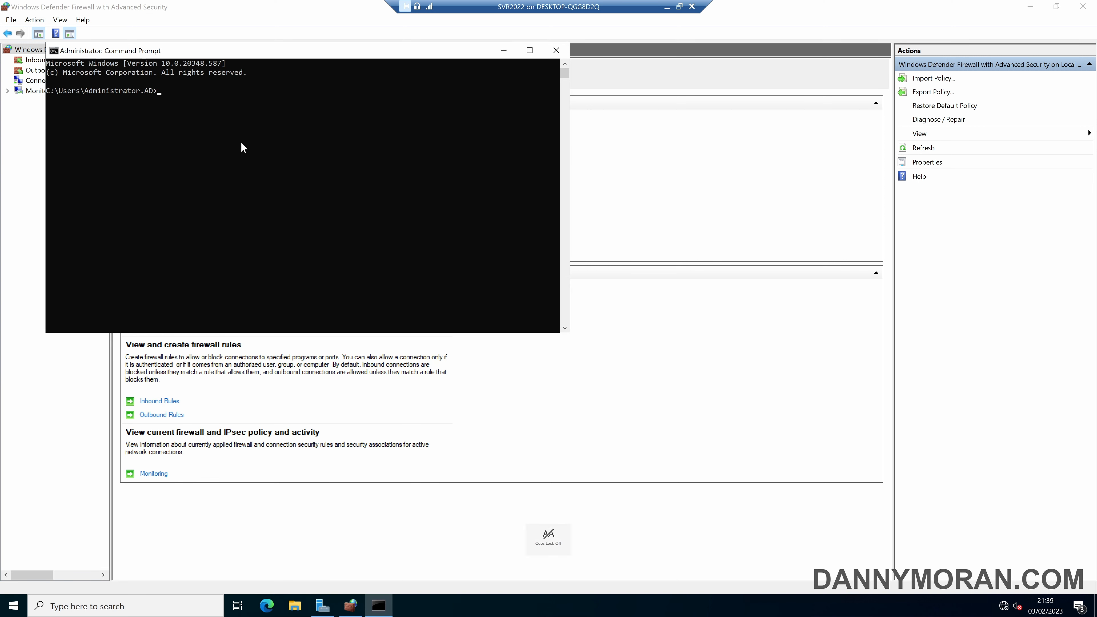
{"action": "type", "text": "gpupdate /force"}
{"action": "key", "text": "Return"}
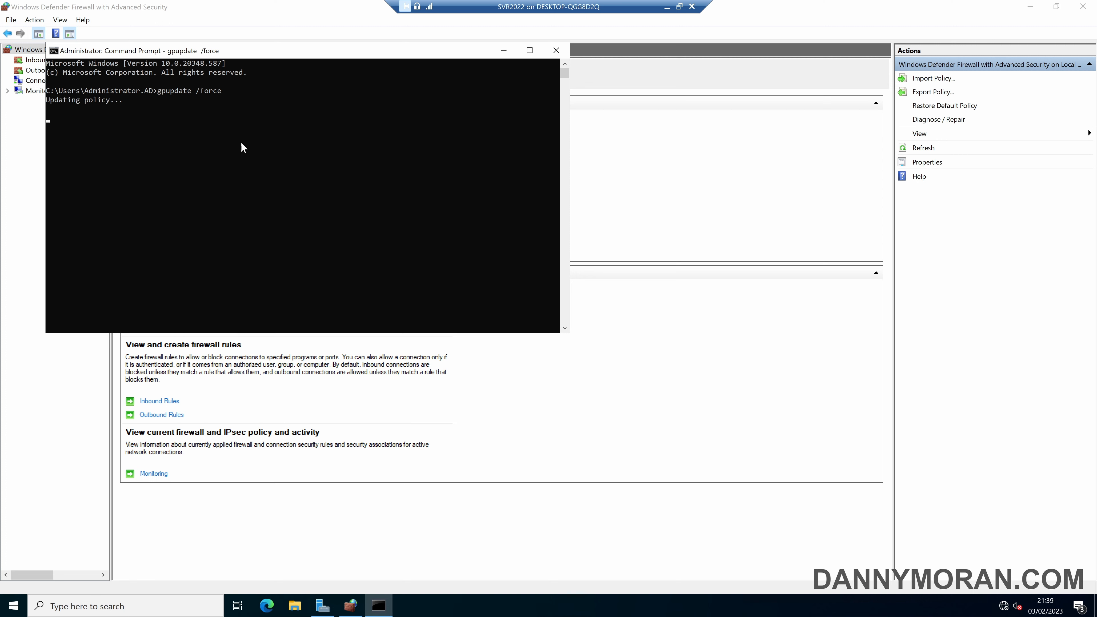
{"action": "left_click_drag", "start_coordinate": [265, 55], "coordinate": [332, 219]}
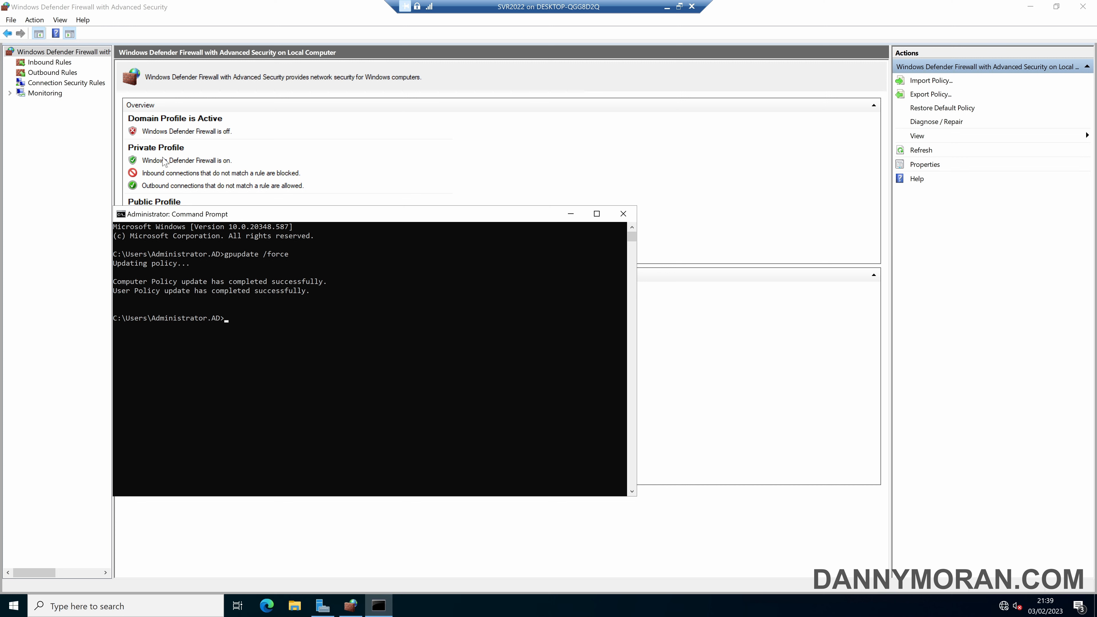
{"action": "left_click", "coordinate": [624, 214]}
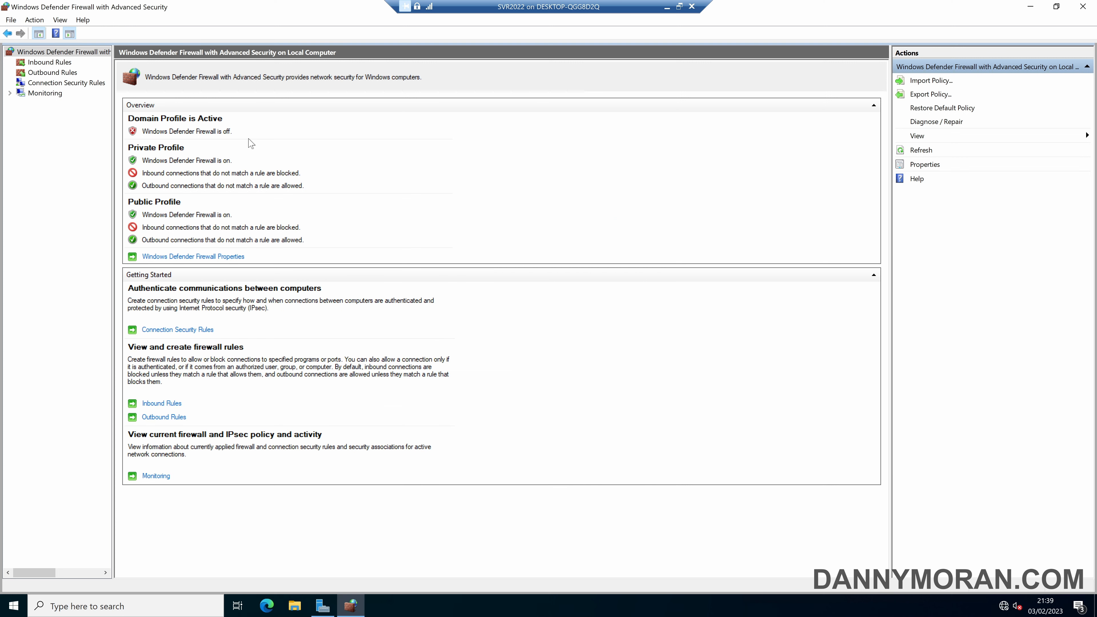
Step: Refresh the server's firewall overview and examine the private, public and domain profile properties, including the domain profile's customized settings
{"action": "key", "text": "F5"}
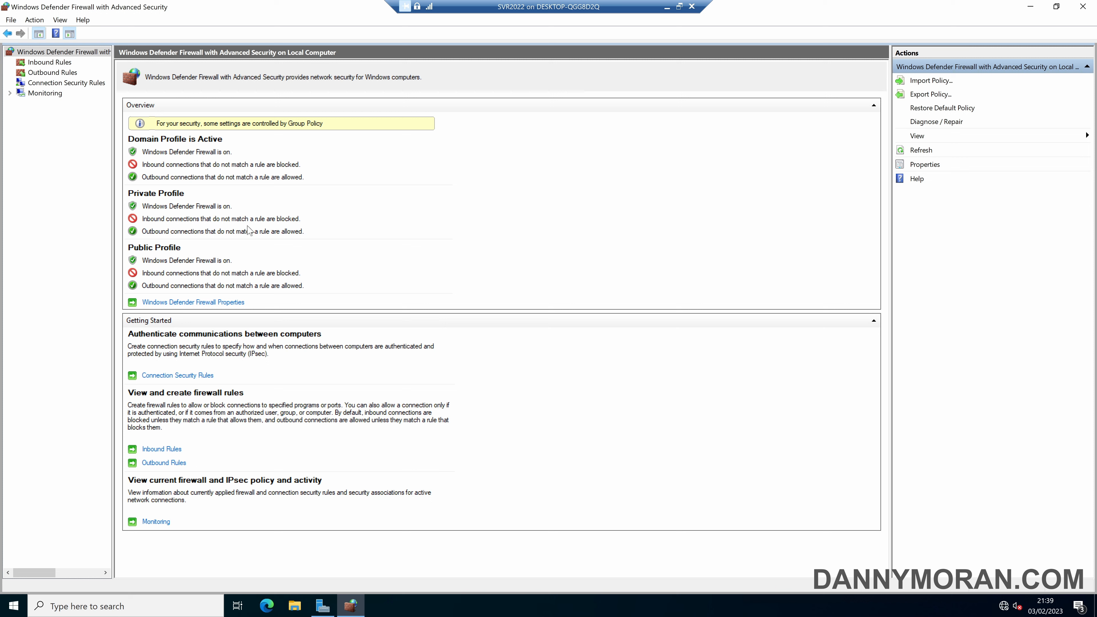
{"action": "left_click", "coordinate": [204, 303]}
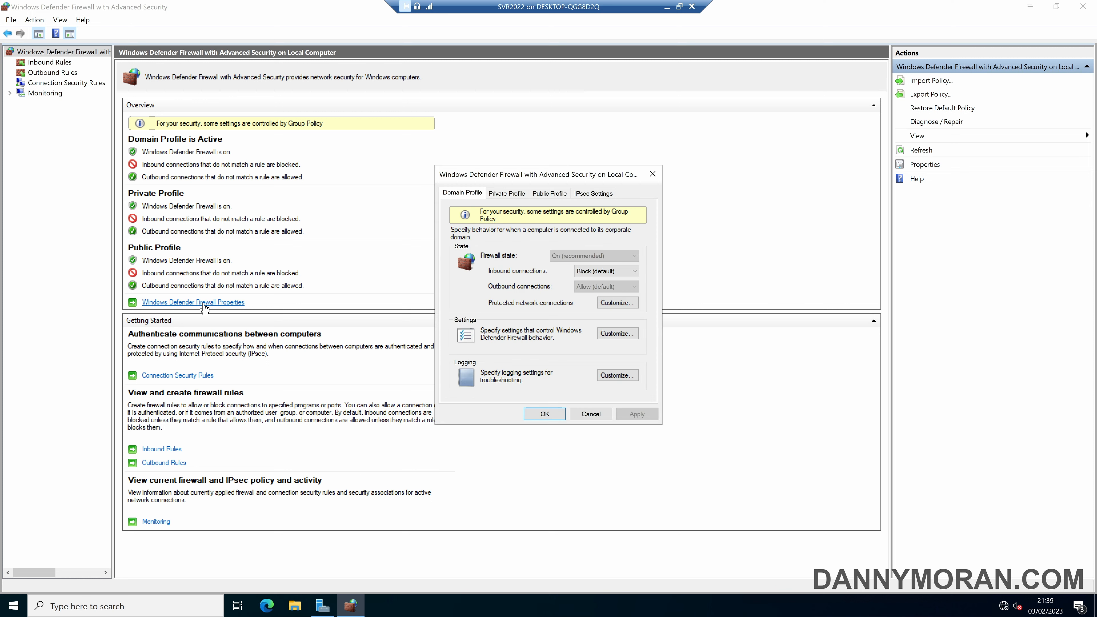
{"action": "left_click", "coordinate": [523, 192]}
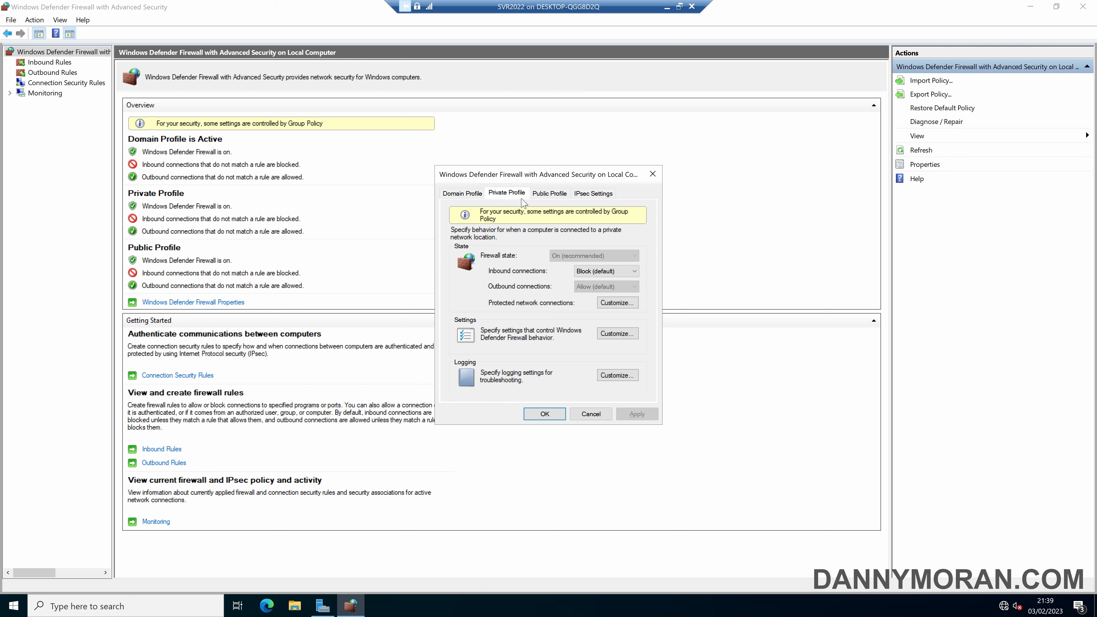
{"action": "left_click", "coordinate": [553, 197]}
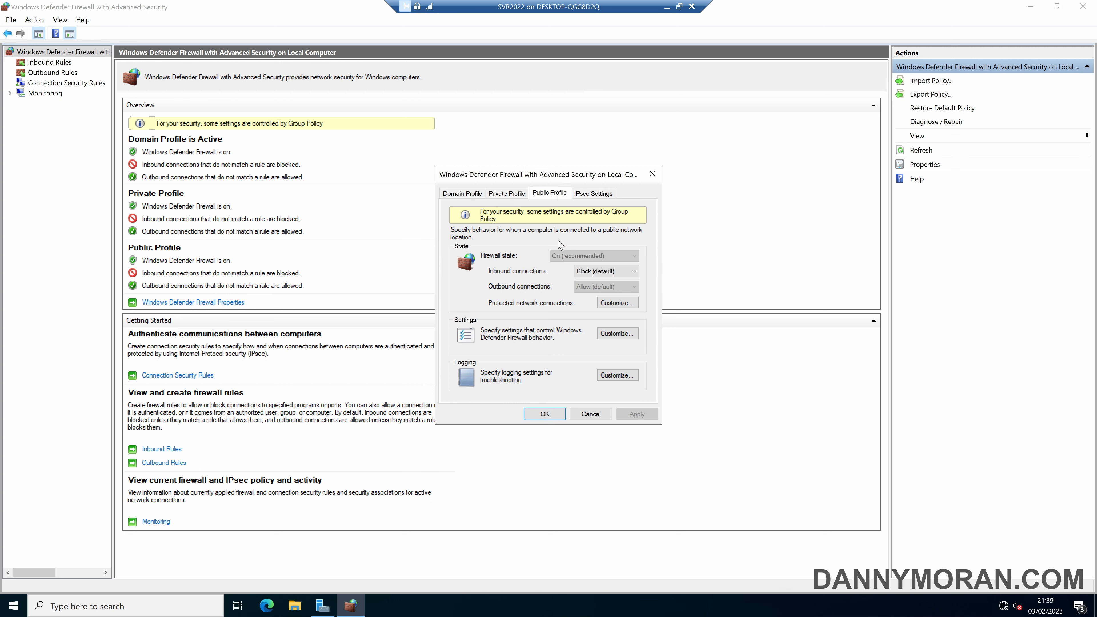
{"action": "left_click", "coordinate": [459, 199]}
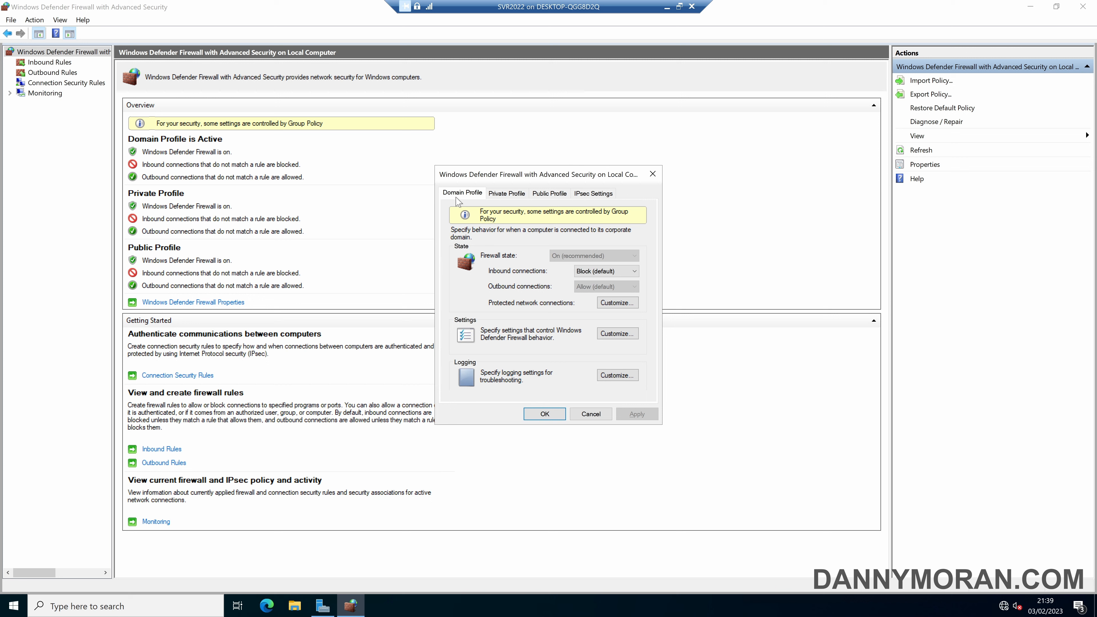
{"action": "left_click", "coordinate": [618, 333]}
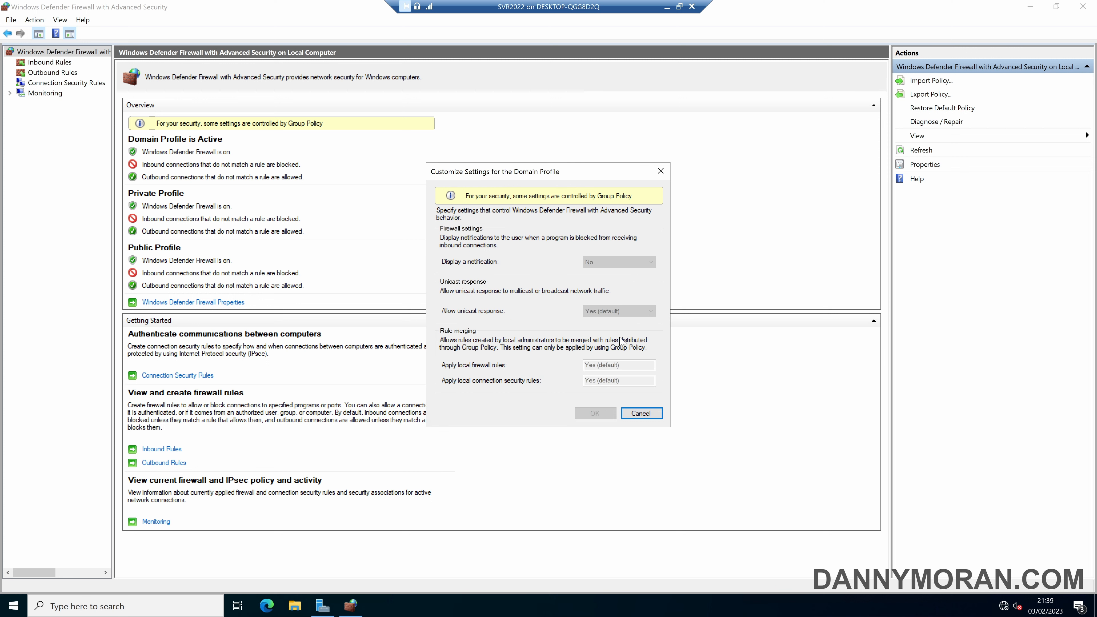
{"action": "left_click", "coordinate": [660, 171]}
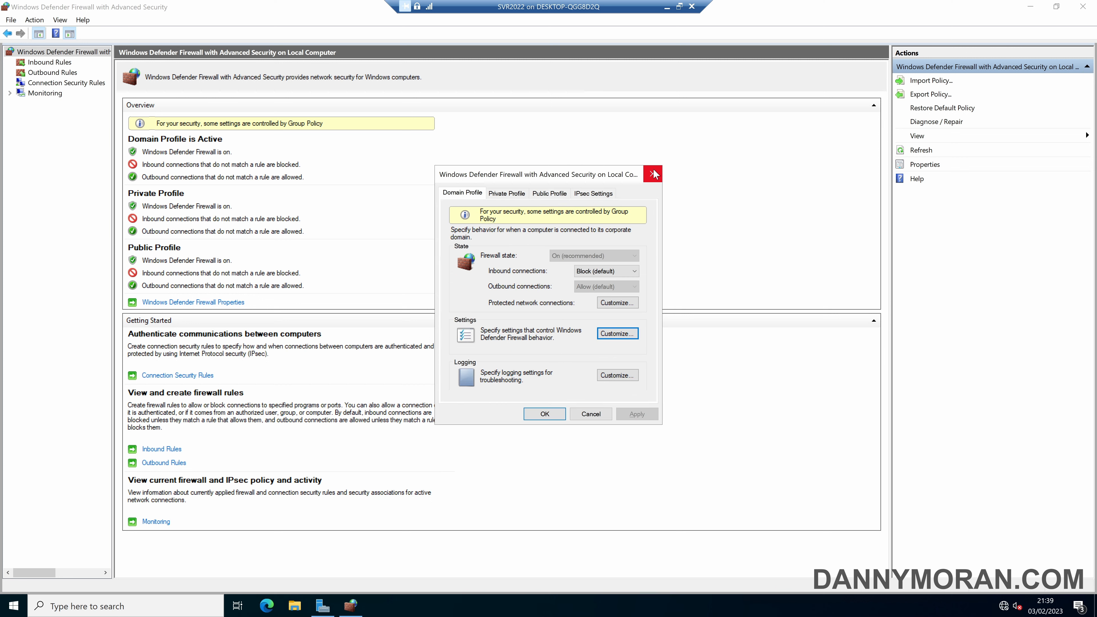
Step: Close the firewall properties and examine the properties of the IN_TCP_12345 inbound rule on the server
{"action": "left_click", "coordinate": [656, 174]}
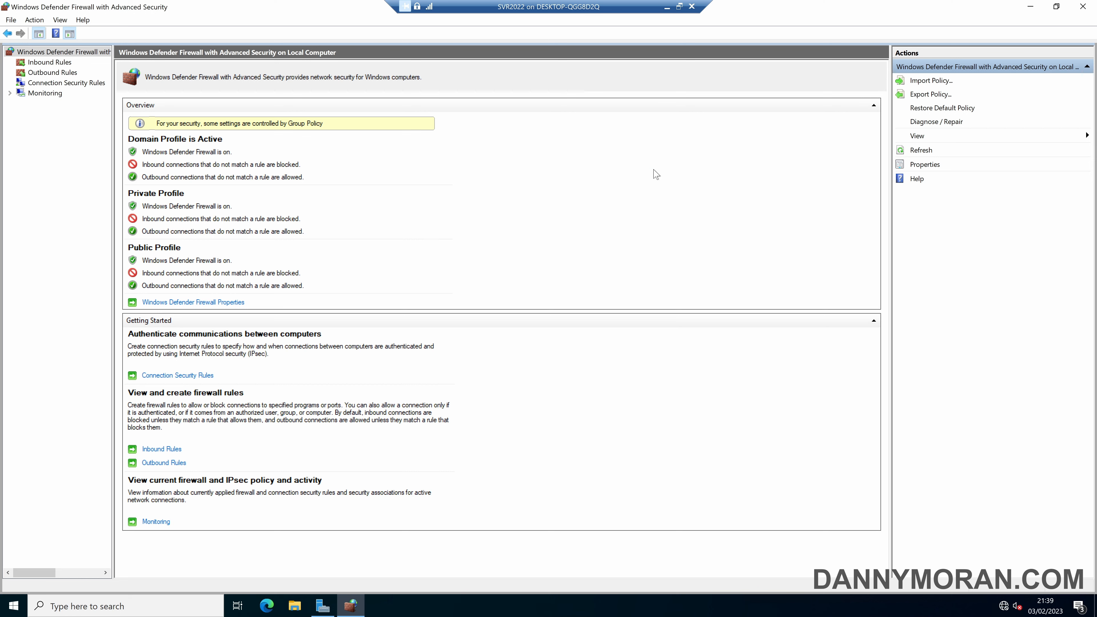
{"action": "left_click", "coordinate": [63, 63]}
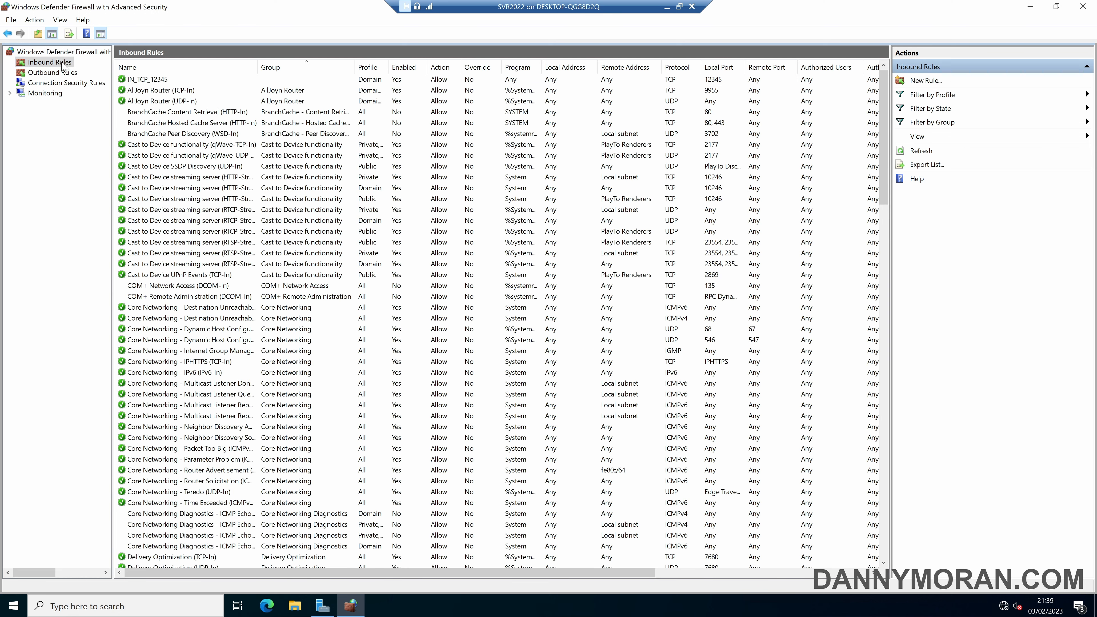
{"action": "left_click", "coordinate": [142, 81]}
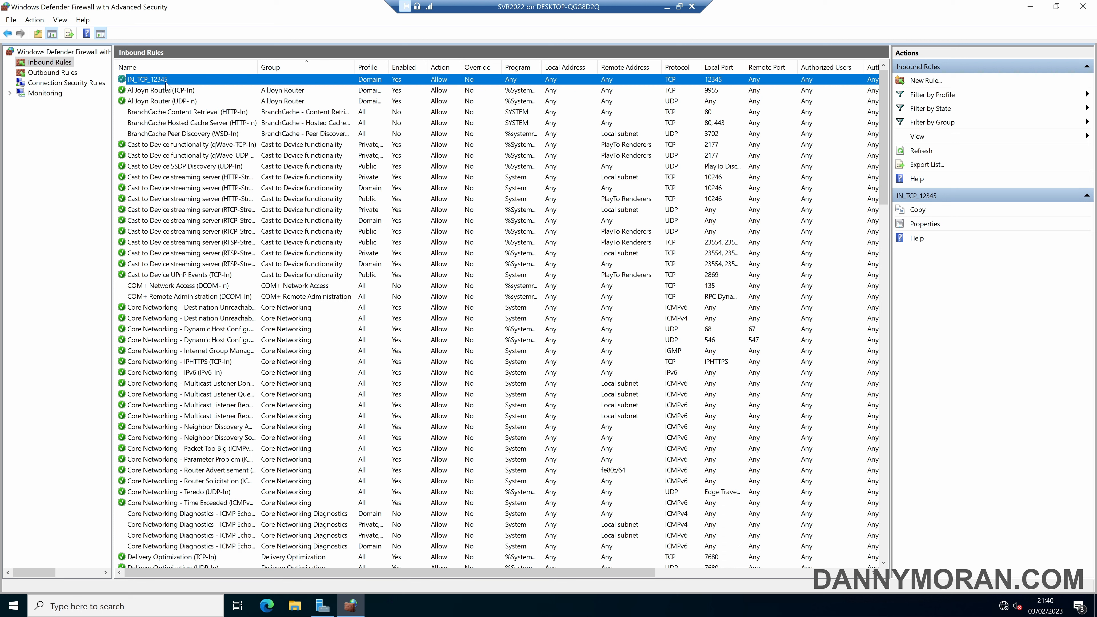
{"action": "double_click", "coordinate": [166, 82]}
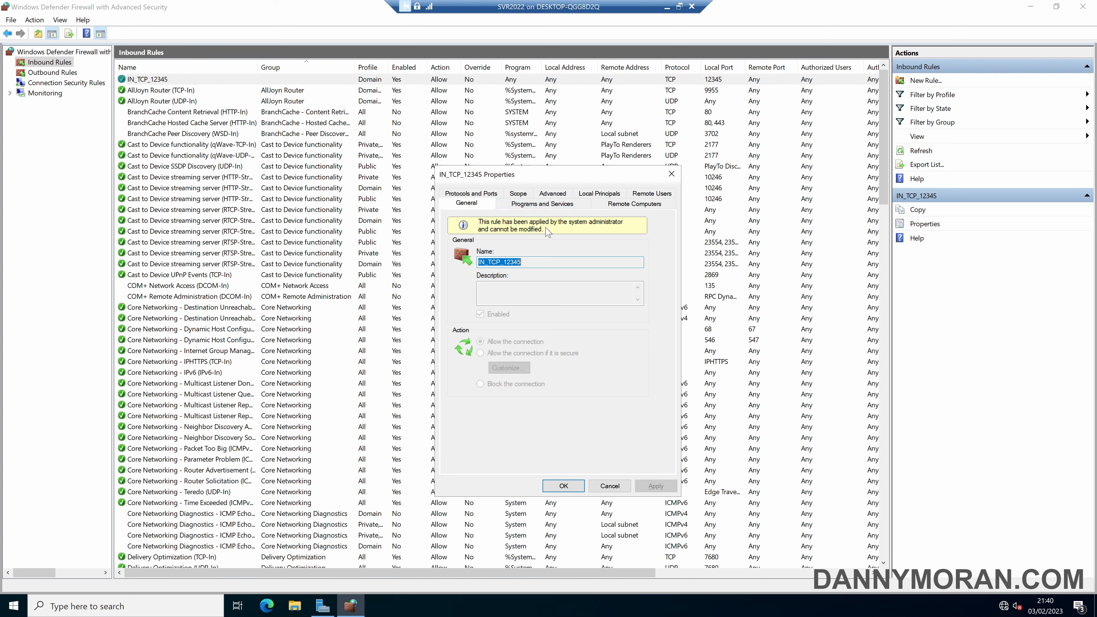
{"action": "left_click", "coordinate": [676, 178]}
Step: Review the server's firewall overview together with its inbound and outbound rule lists
{"action": "left_click", "coordinate": [75, 53]}
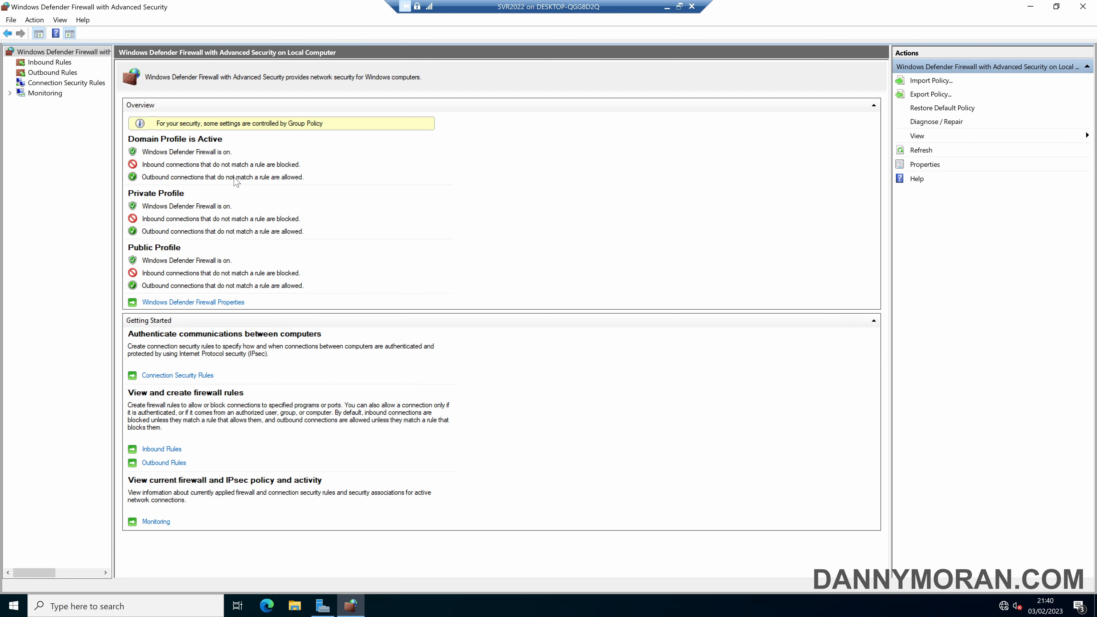
{"action": "left_click", "coordinate": [56, 63]}
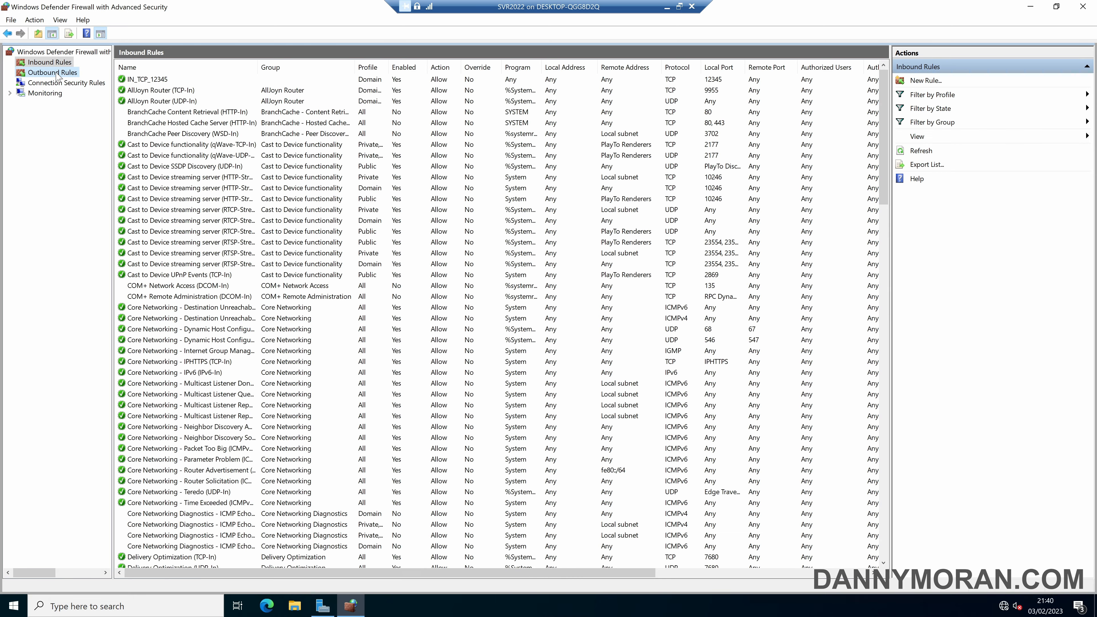
{"action": "left_click", "coordinate": [57, 73]}
{"action": "left_click", "coordinate": [58, 64]}
{"action": "left_click", "coordinate": [61, 54]}
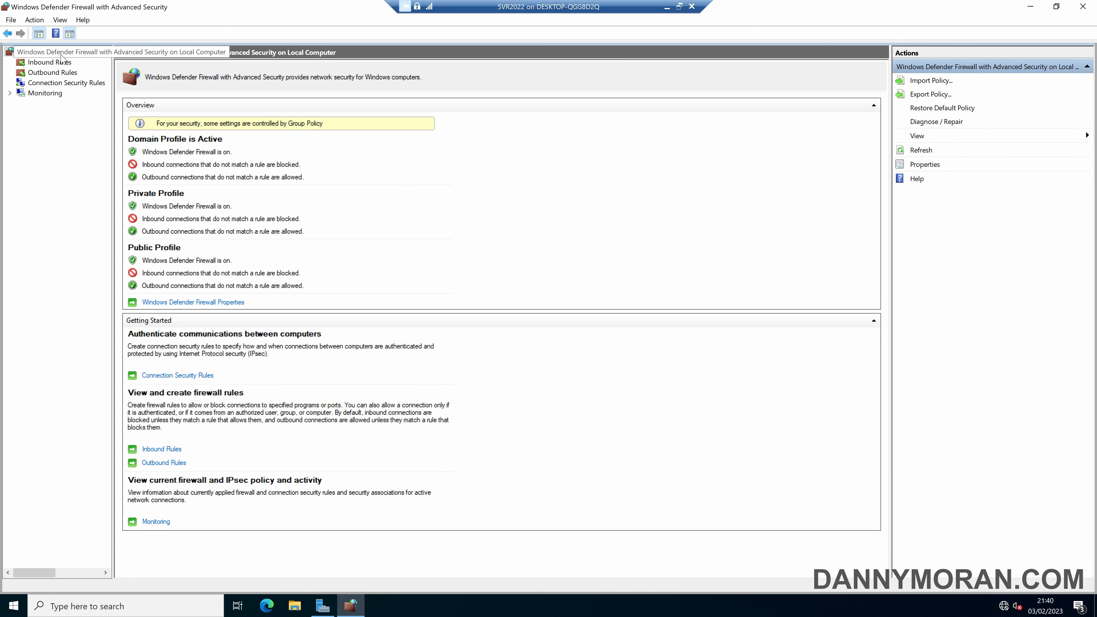
Step: Create a local inbound port rule named all_in allowing all local TCP ports on the domain, private and public profiles, and disable it
{"action": "left_click", "coordinate": [59, 63]}
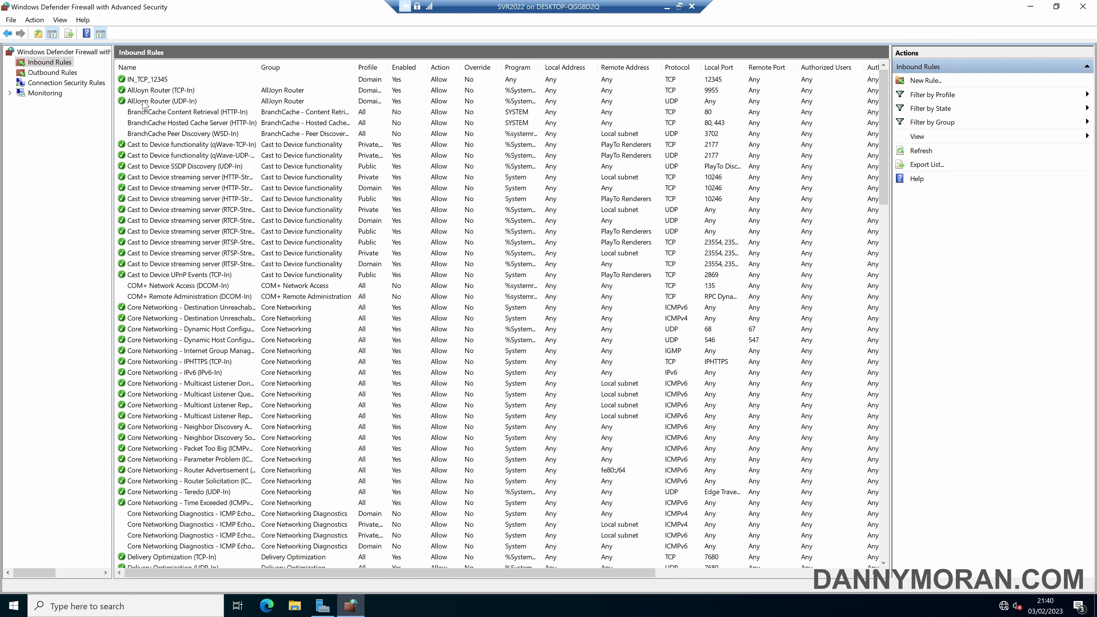
{"action": "left_click", "coordinate": [926, 81]}
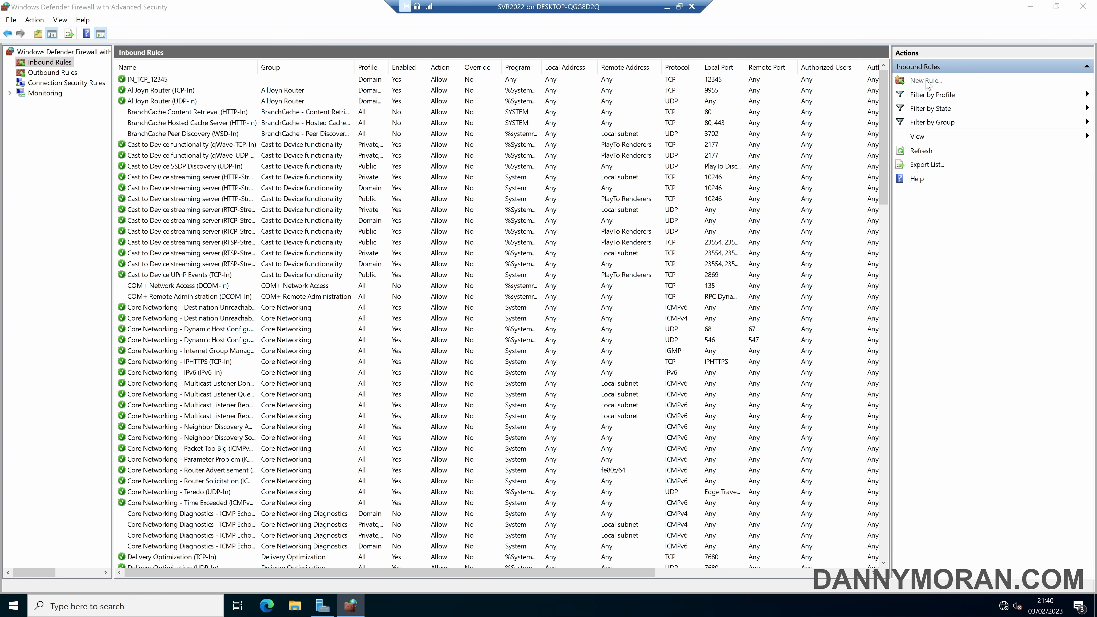
{"action": "left_click", "coordinate": [268, 262]}
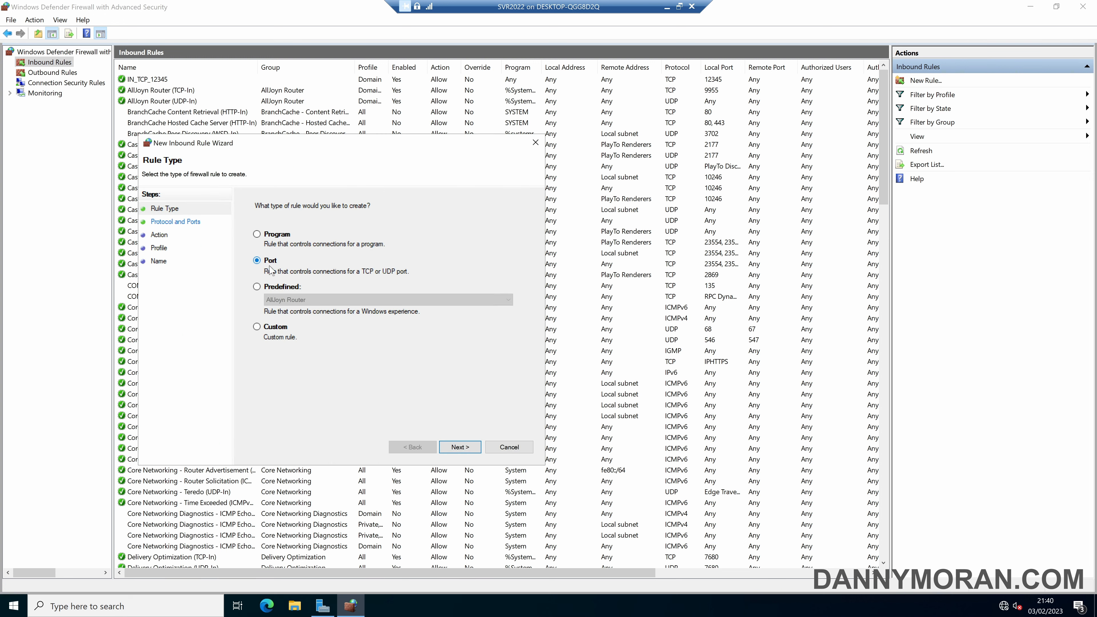
{"action": "left_click", "coordinate": [460, 447]}
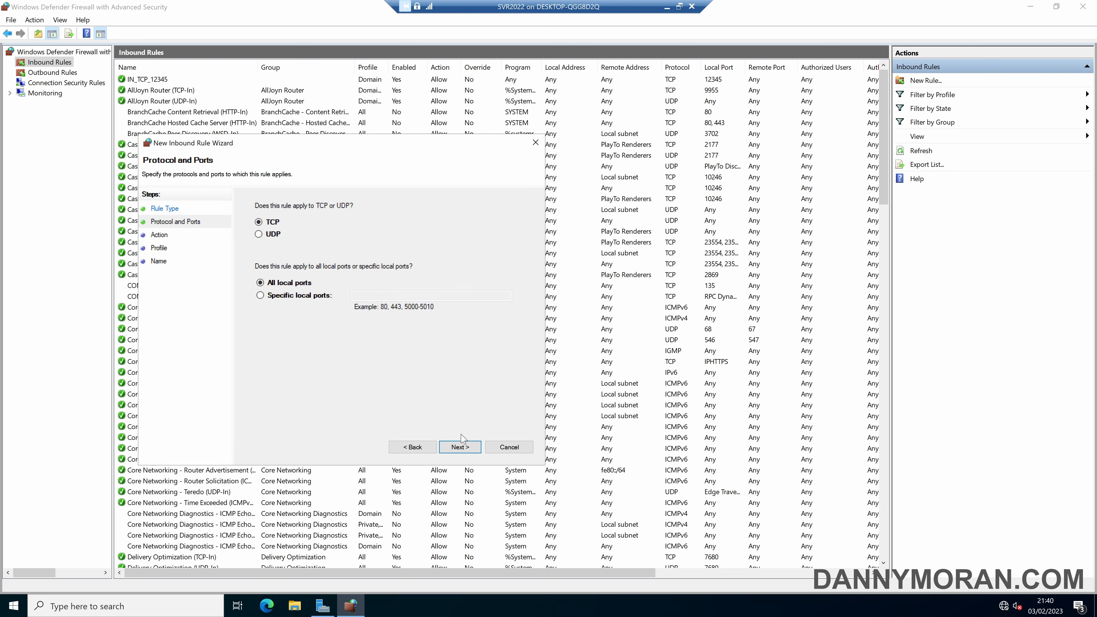
{"action": "left_click", "coordinate": [460, 447]}
{"action": "left_click", "coordinate": [461, 447]}
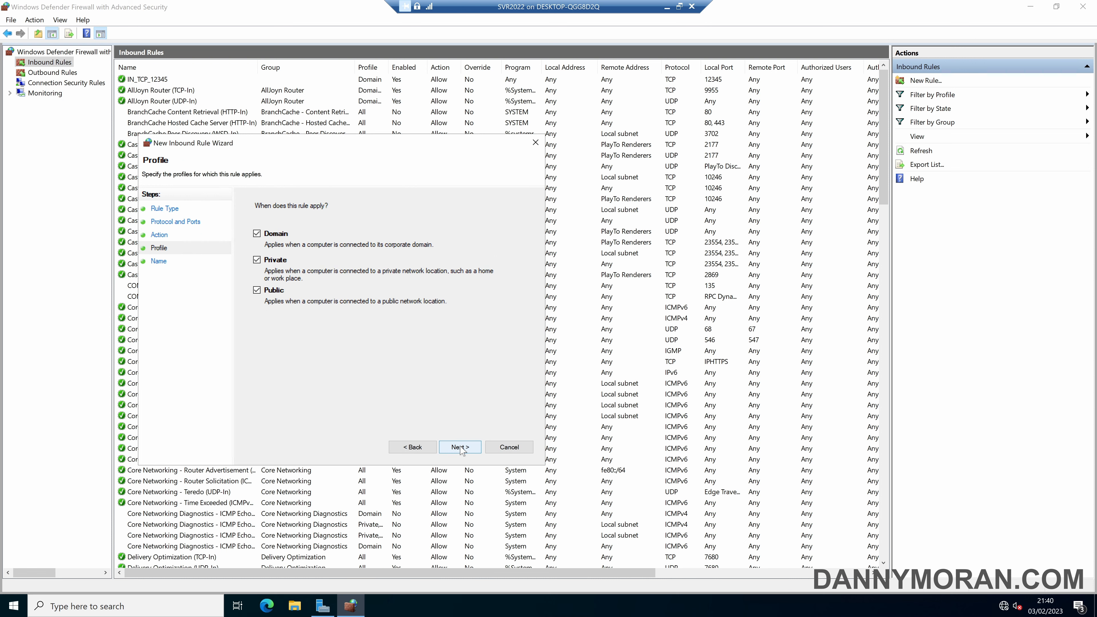
{"action": "left_click", "coordinate": [460, 446]}
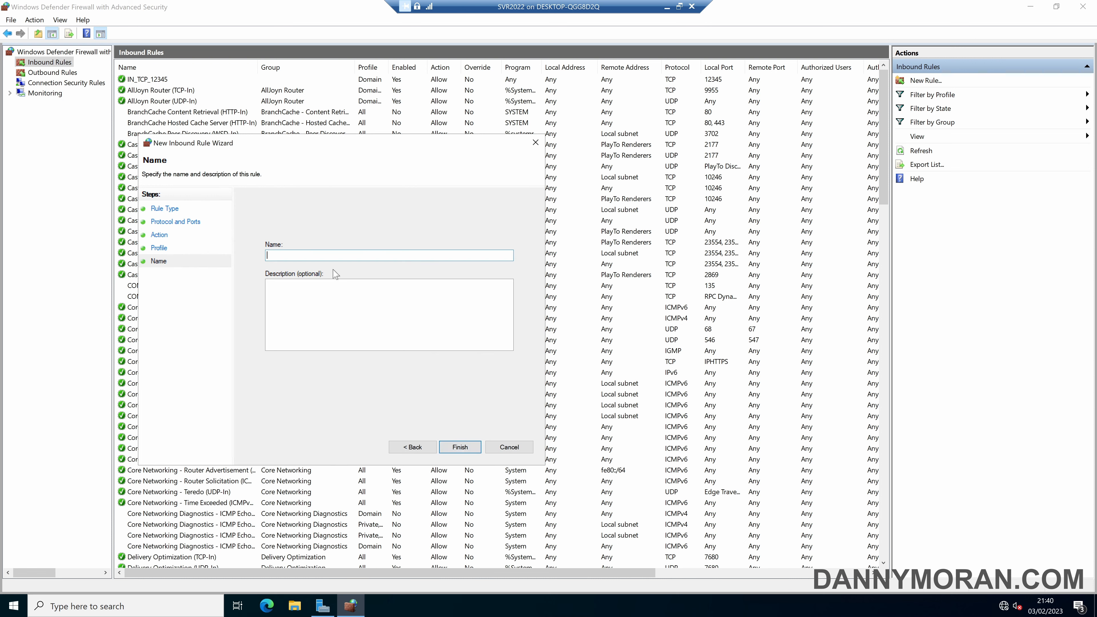
{"action": "type", "text": "all_in"}
{"action": "left_click", "coordinate": [460, 447]}
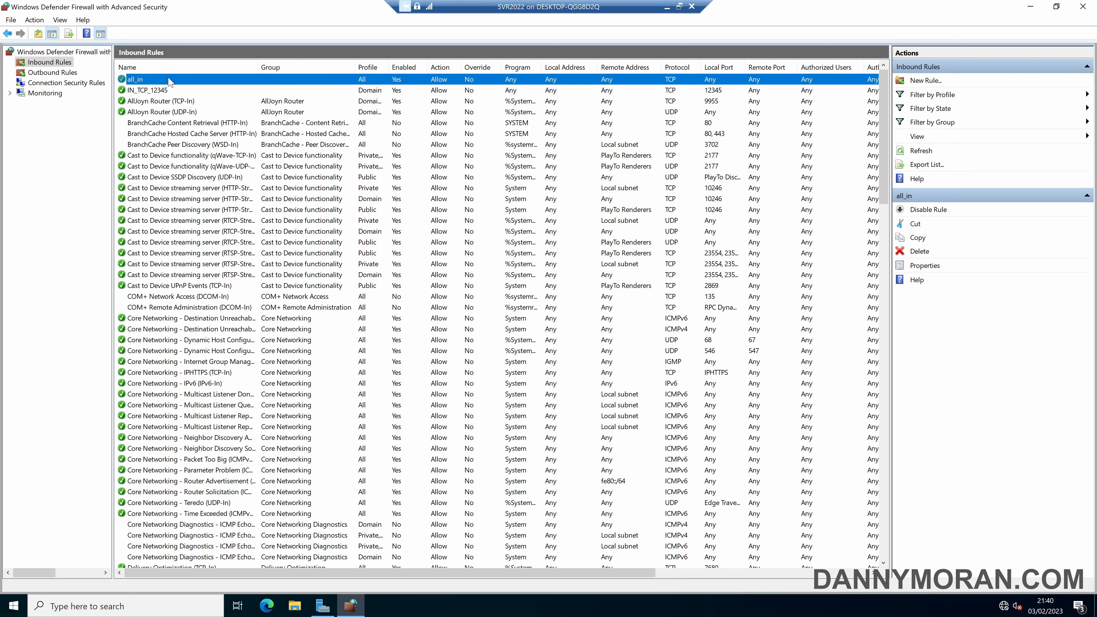
{"action": "right_click", "coordinate": [140, 82]}
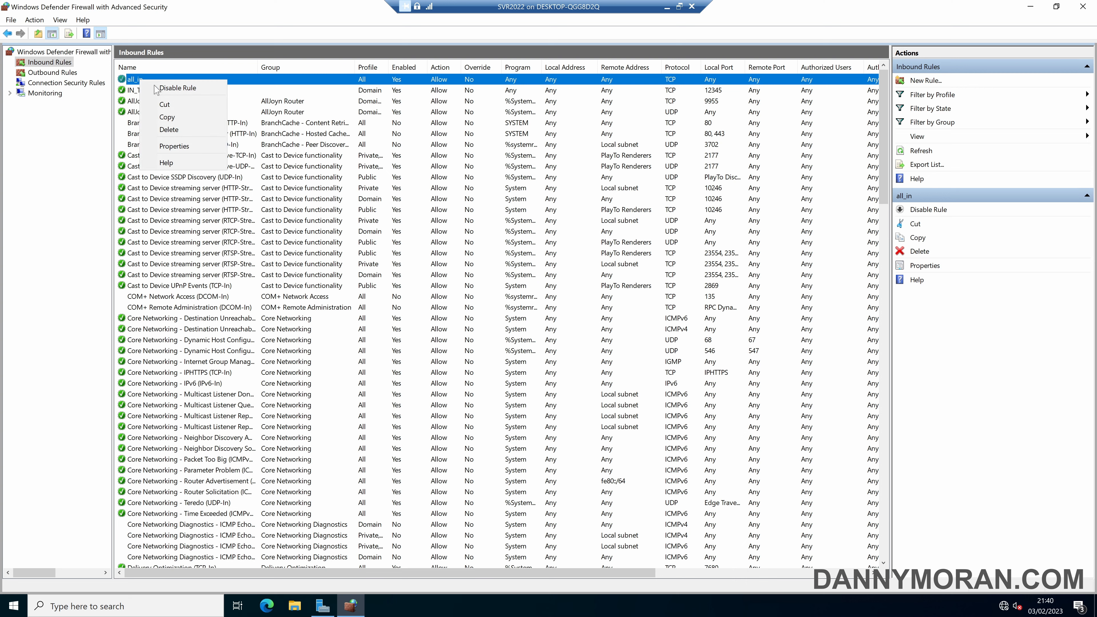
{"action": "left_click", "coordinate": [164, 88]}
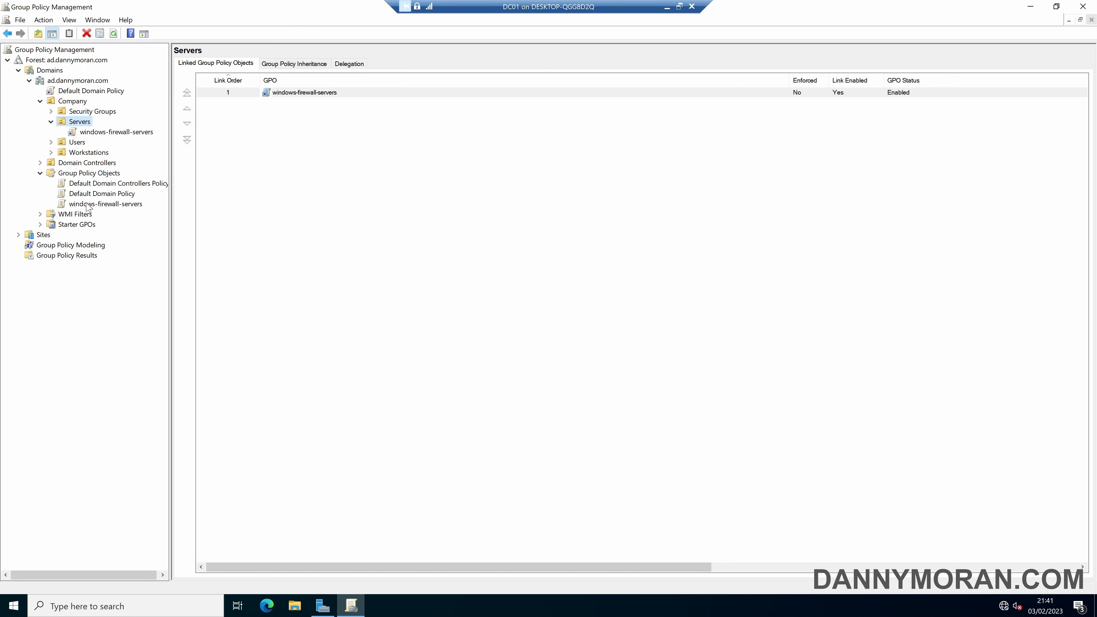
Step: On DC01, open the windows-firewall-servers policy for editing and go to Windows Defender Firewall with Advanced Security under the computer's security settings
{"action": "left_click", "coordinate": [89, 204]}
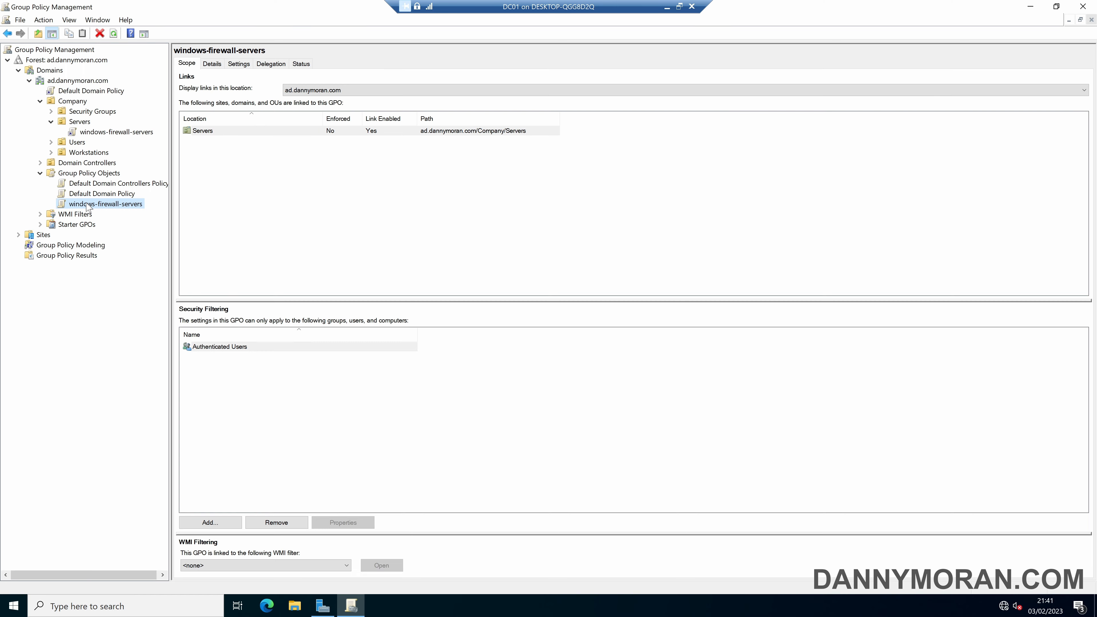
{"action": "right_click", "coordinate": [90, 204]}
{"action": "left_click", "coordinate": [130, 210]}
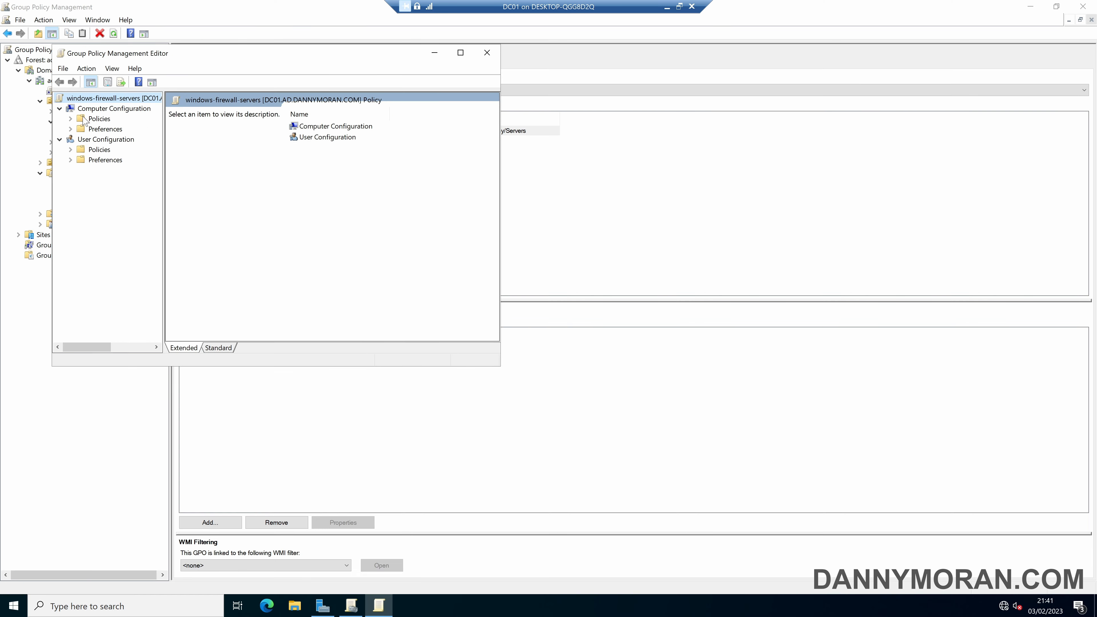
{"action": "left_click", "coordinate": [70, 119]}
{"action": "left_click", "coordinate": [81, 140]}
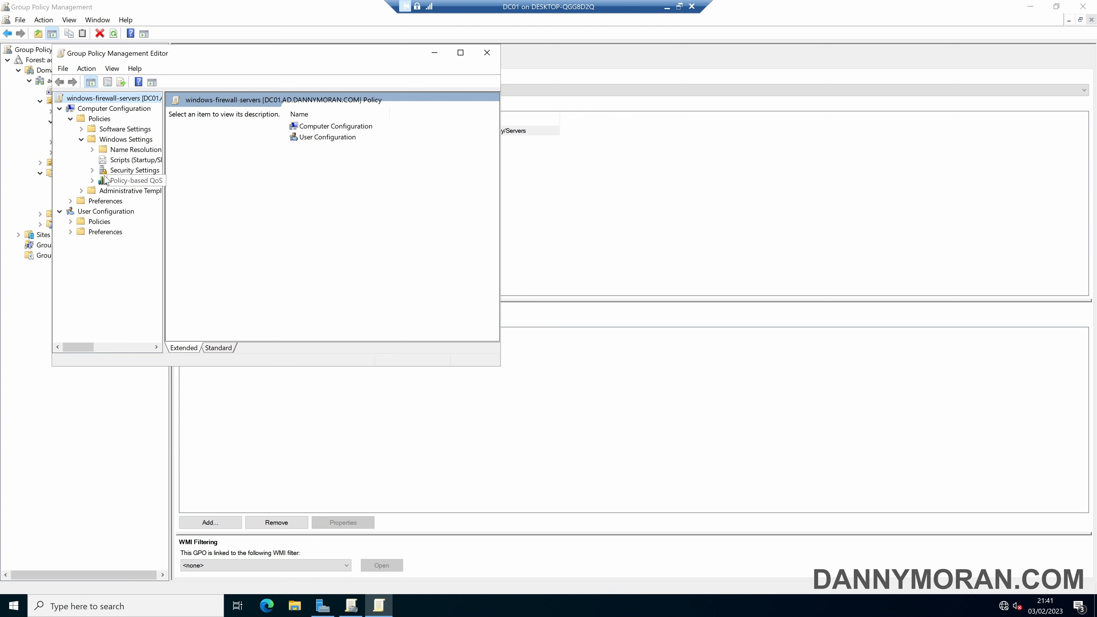
{"action": "left_click", "coordinate": [92, 171]}
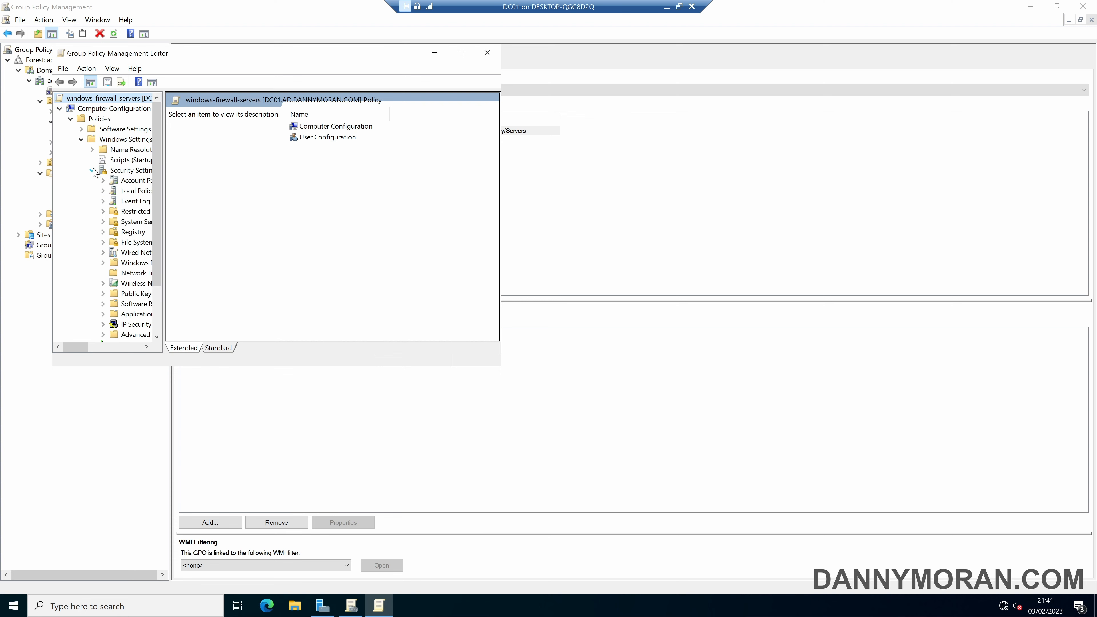
{"action": "double_click", "coordinate": [130, 263]}
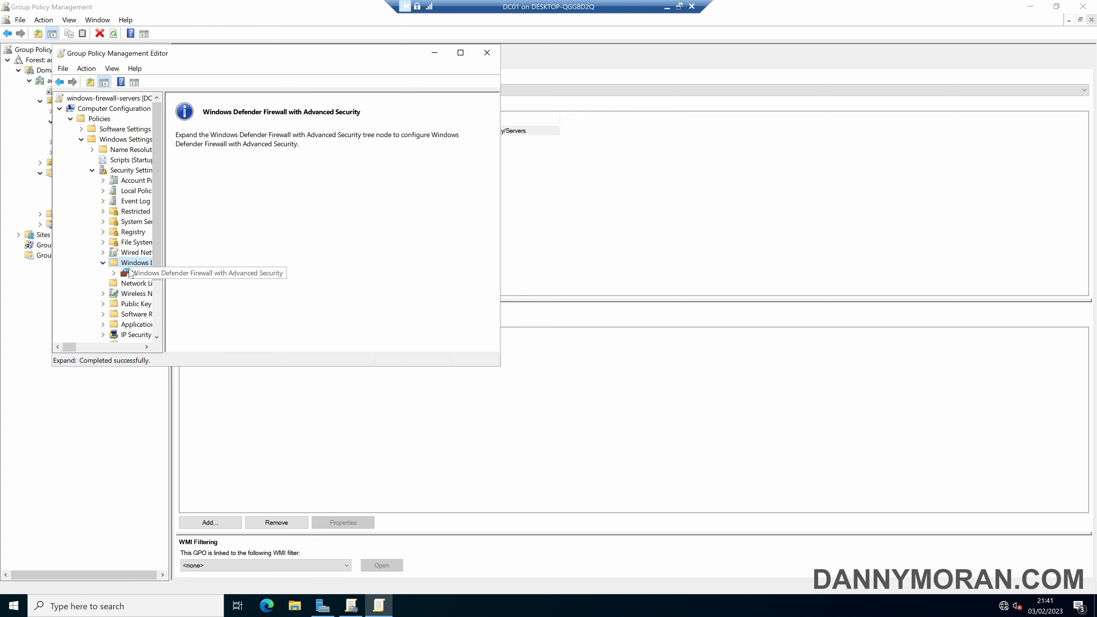
{"action": "left_click", "coordinate": [460, 52]}
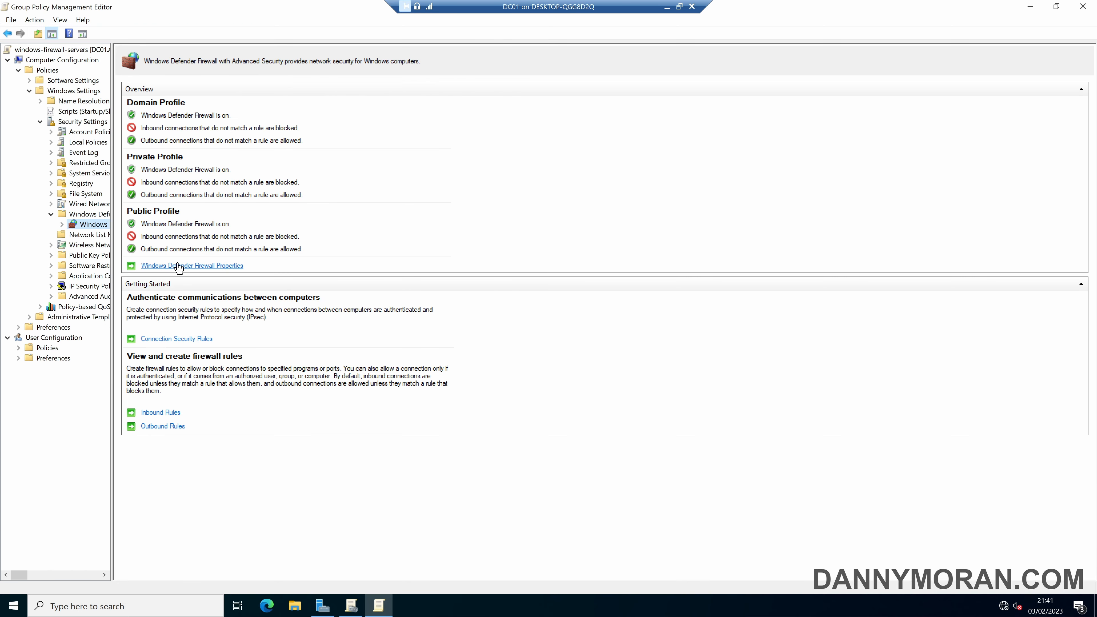
Step: Open the domain profile's customized settings in the policy's firewall properties and review the choices for applying local firewall rules
{"action": "left_click", "coordinate": [172, 267]}
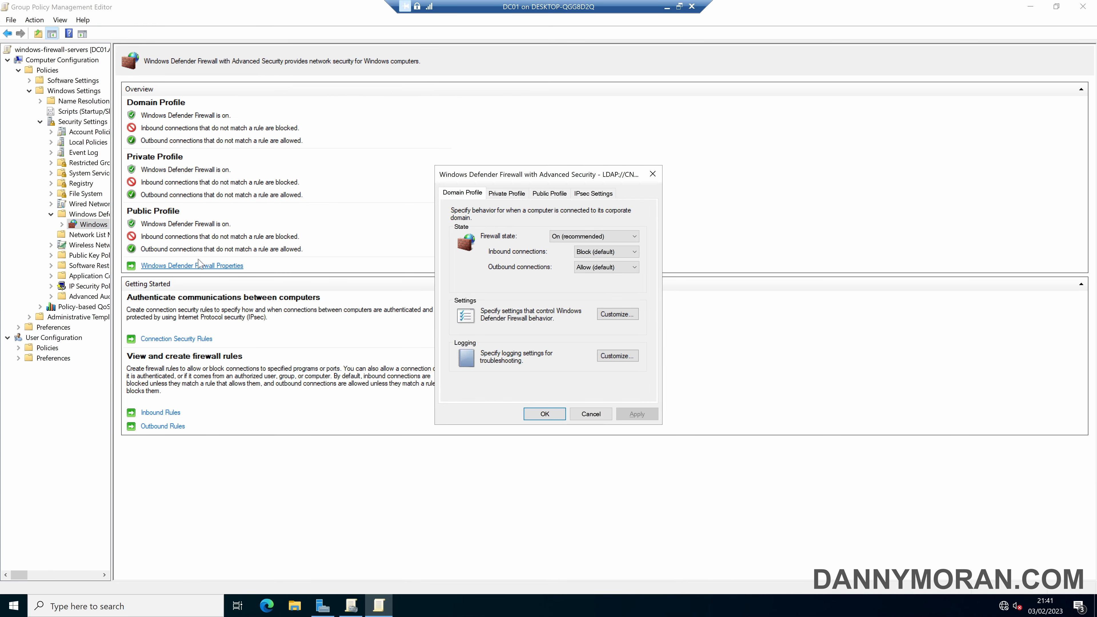
{"action": "left_click", "coordinate": [603, 320]}
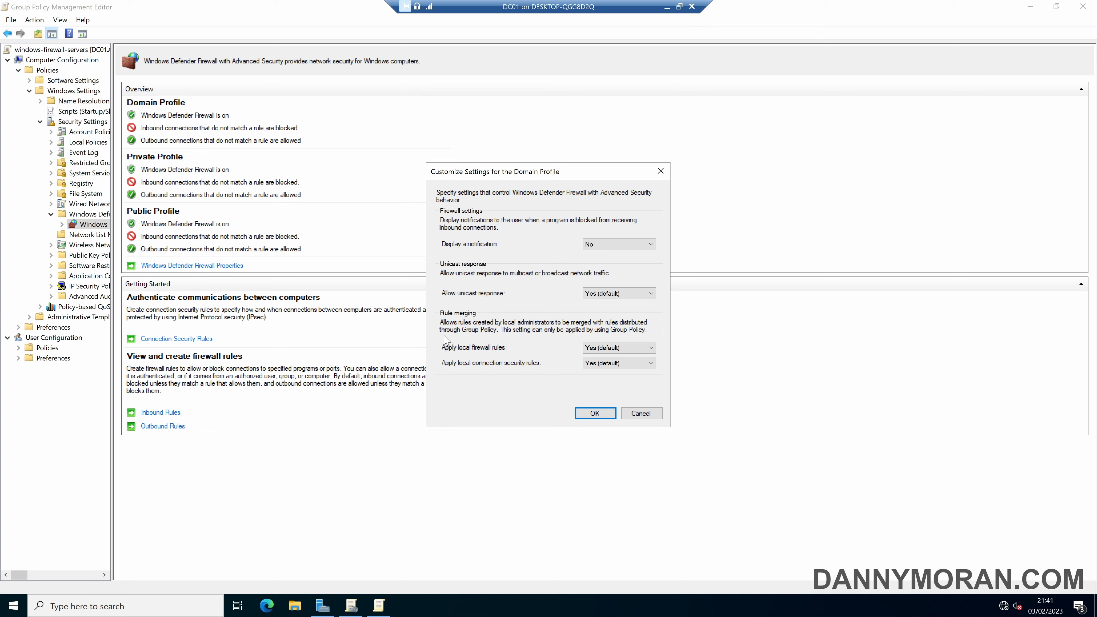
{"action": "left_click", "coordinate": [626, 348]}
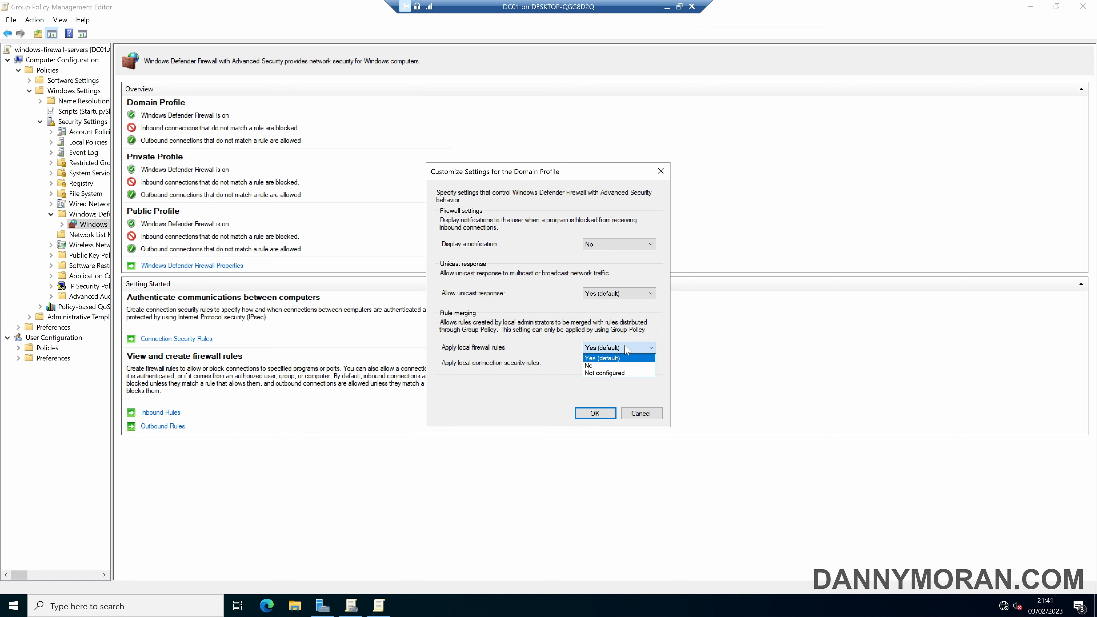
{"action": "left_click", "coordinate": [627, 348]}
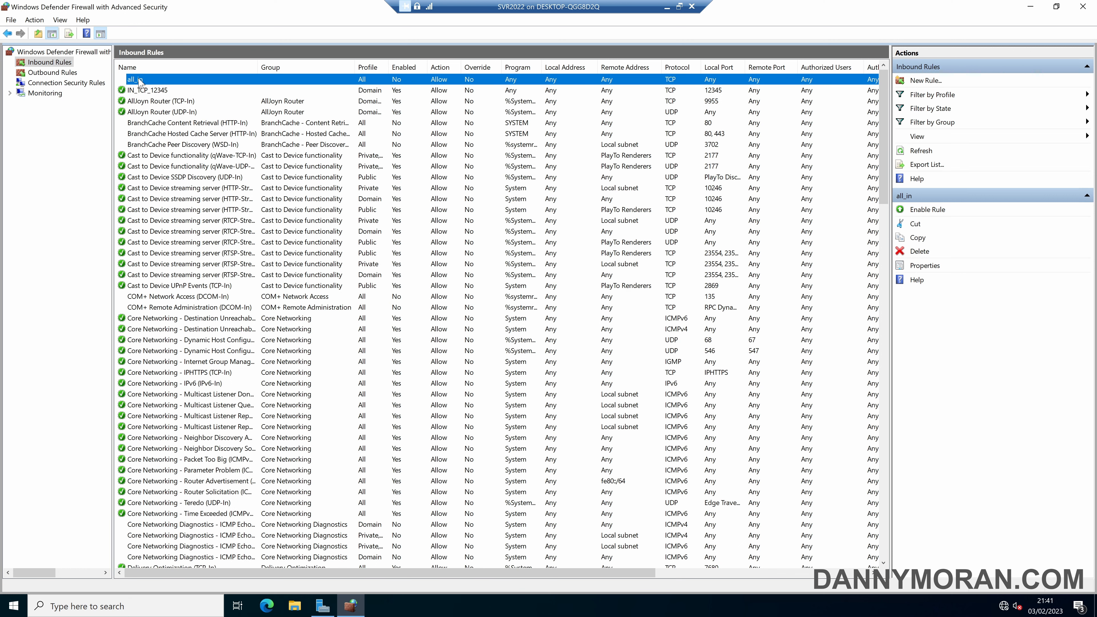
Step: On the SVR2022 server, enable the local all_in inbound rule again
{"action": "right_click", "coordinate": [140, 82]}
{"action": "left_click", "coordinate": [151, 89]}
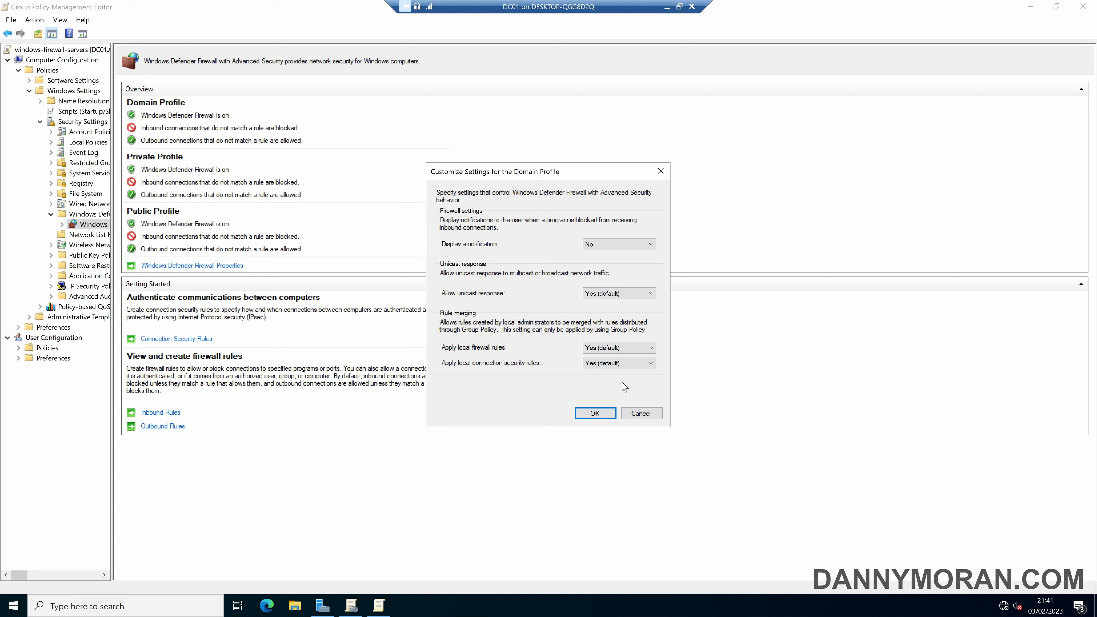
Step: In the policy's domain profile settings on DC01, set applying local firewall rules and local connection security rules to No, and confirm
{"action": "left_click", "coordinate": [616, 348]}
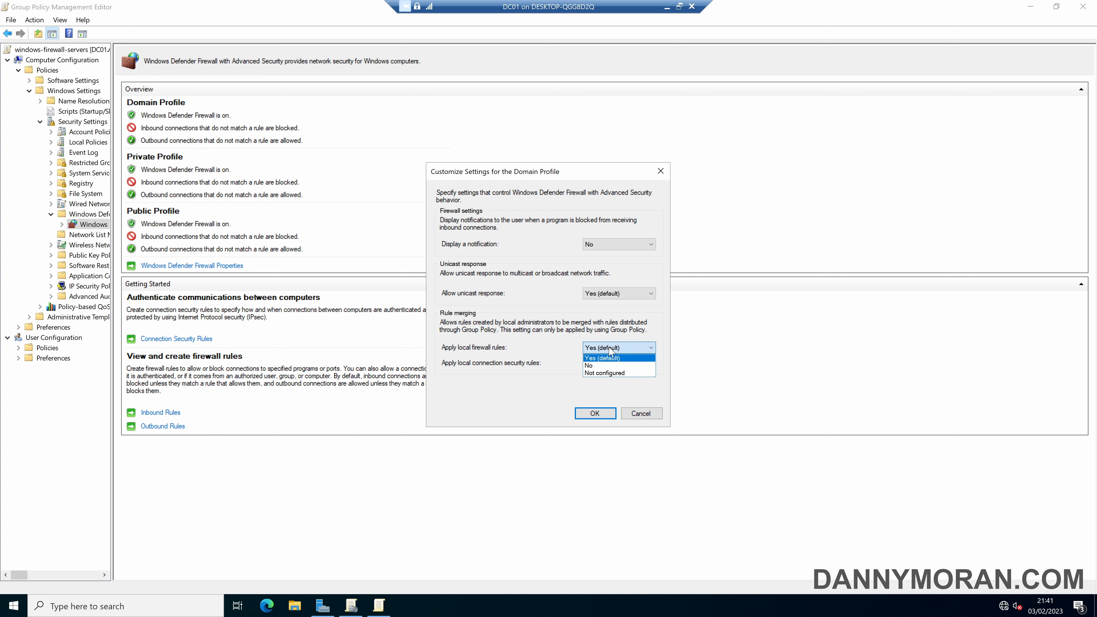
{"action": "left_click", "coordinate": [607, 366]}
{"action": "left_click", "coordinate": [607, 365]}
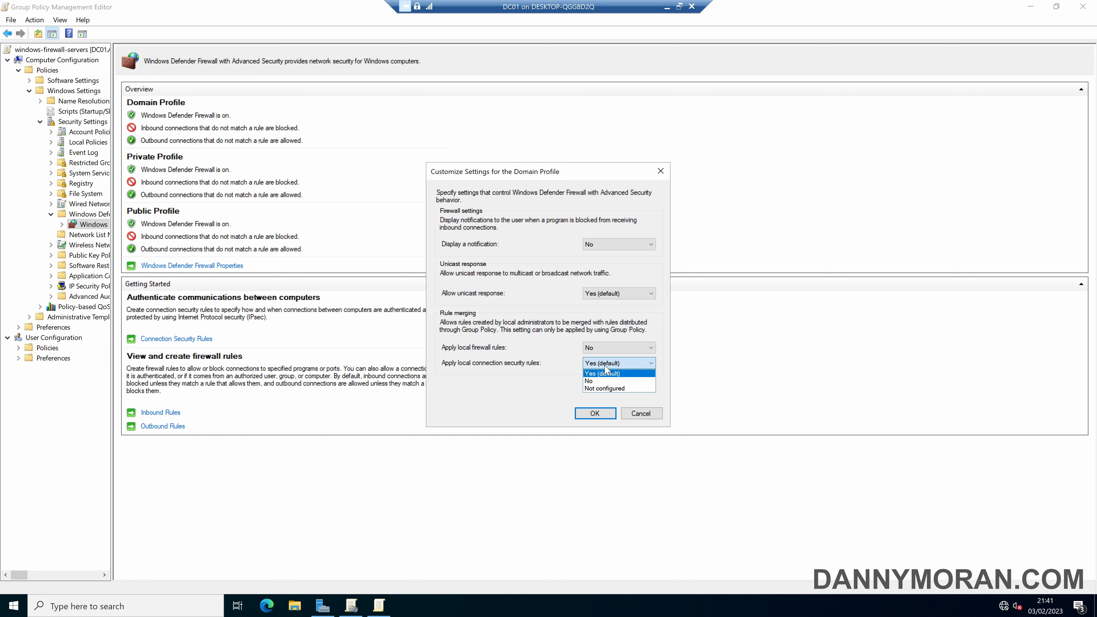
{"action": "left_click", "coordinate": [614, 386]}
{"action": "left_click", "coordinate": [595, 413]}
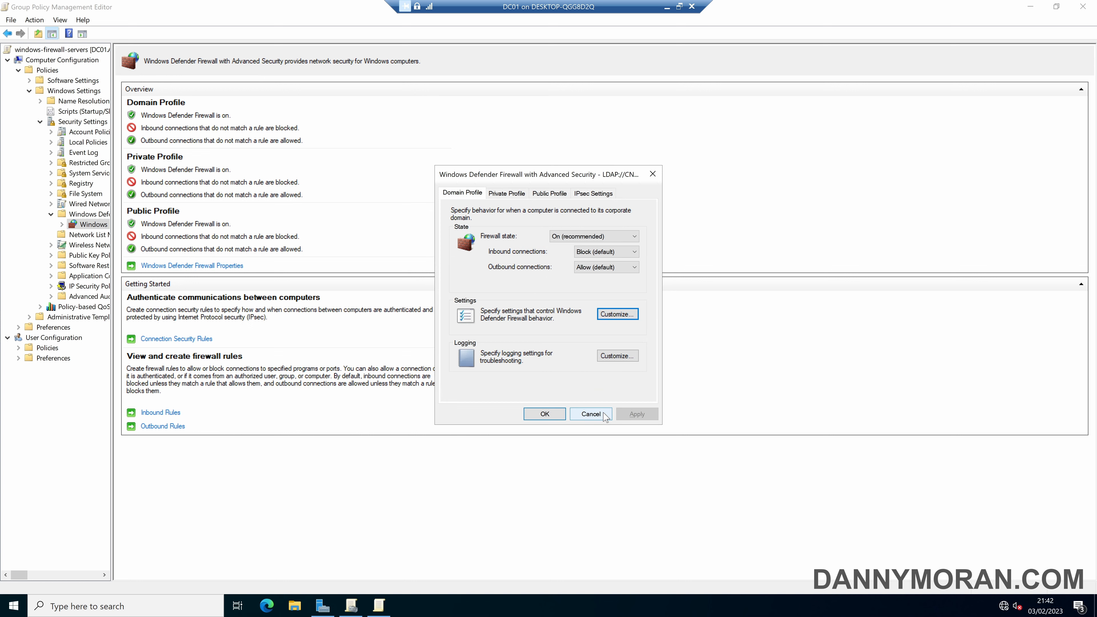
{"action": "left_click", "coordinate": [540, 414]}
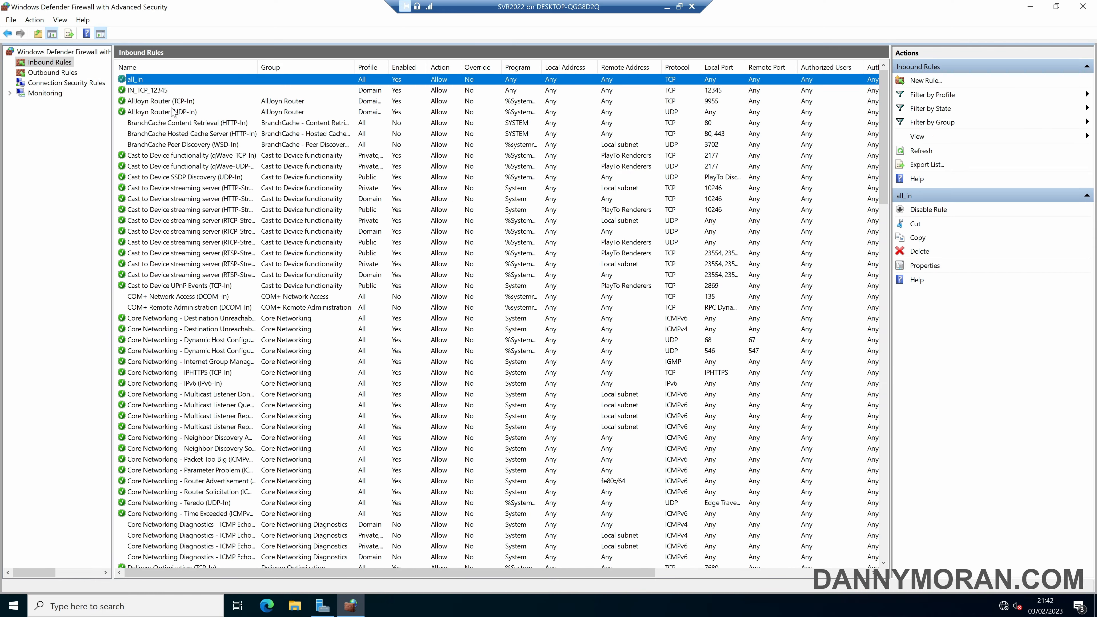
Step: Look through the list of existing inbound rules on the SVR2022 server
{"action": "scroll", "coordinate": [225, 354], "scroll_direction": "down", "scroll_amount": 10}
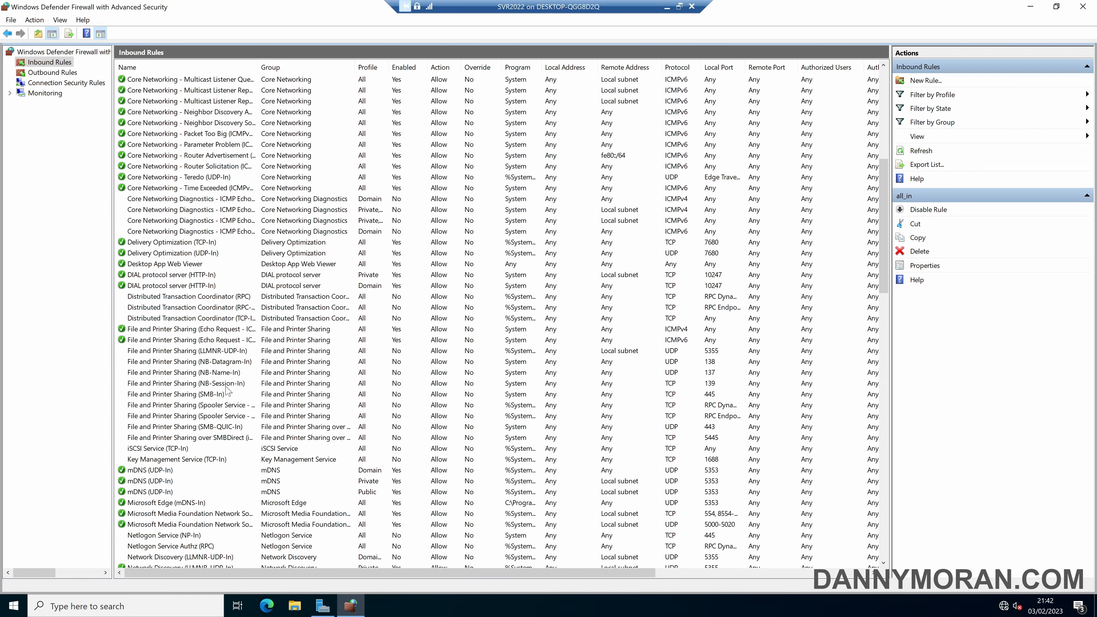
{"action": "scroll", "coordinate": [228, 391], "scroll_direction": "down", "scroll_amount": 14}
{"action": "scroll", "coordinate": [230, 439], "scroll_direction": "up", "scroll_amount": 19}
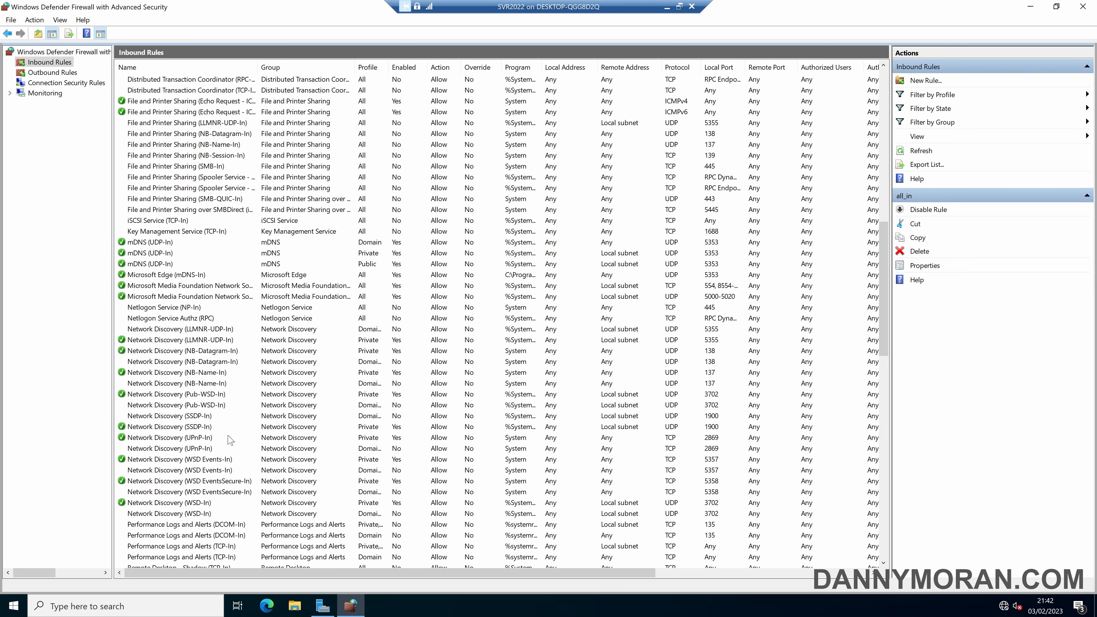
{"action": "scroll", "coordinate": [229, 439], "scroll_direction": "up", "scroll_amount": 5}
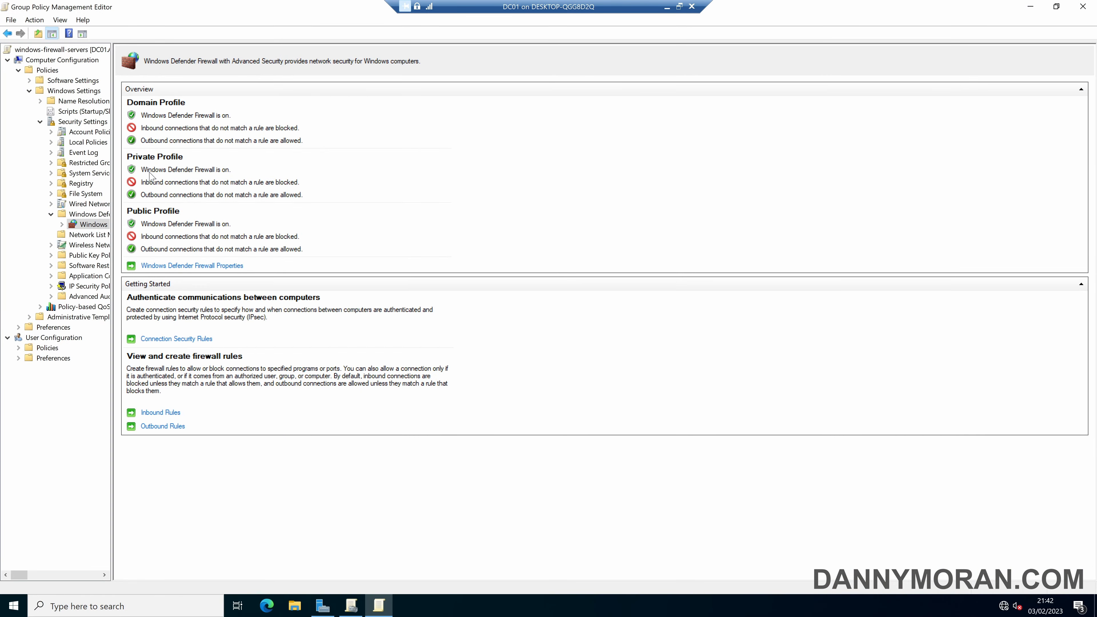
Step: Review the rule merging options in the policy's domain profile settings on DC01, and close the dialogs without changing anything
{"action": "left_click", "coordinate": [198, 266]}
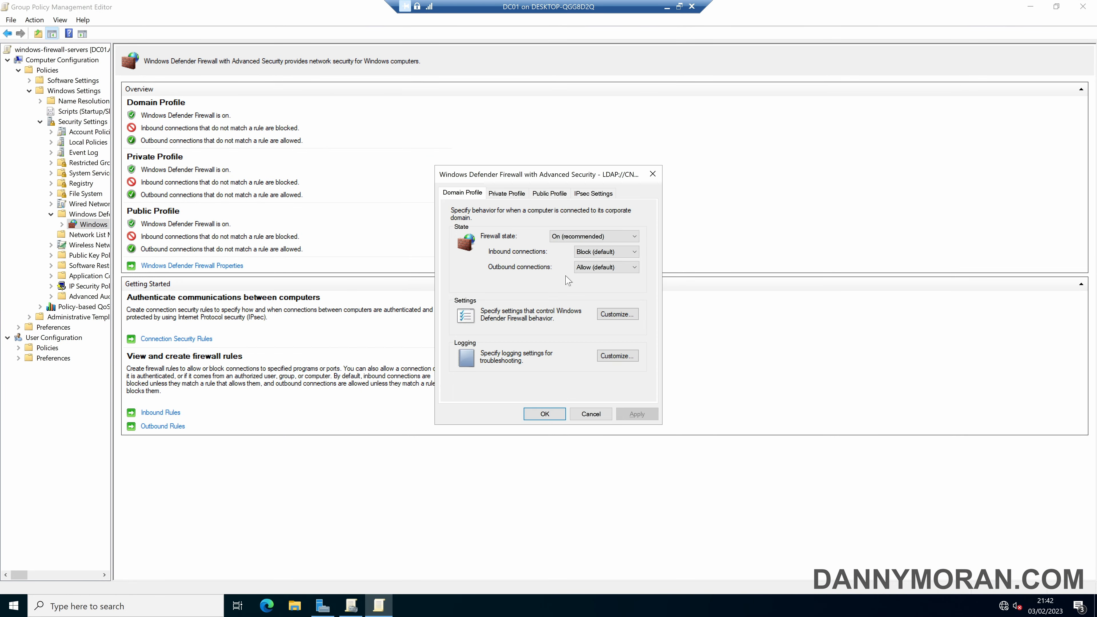
{"action": "left_click", "coordinate": [617, 318]}
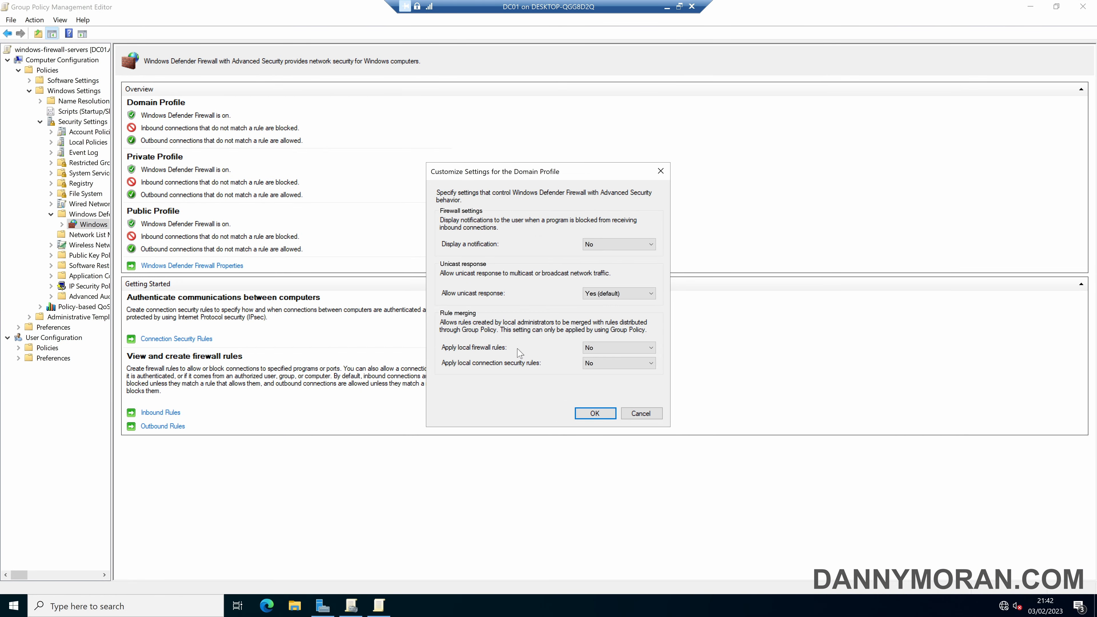
{"action": "left_click", "coordinate": [609, 351]}
{"action": "left_click", "coordinate": [561, 350]}
{"action": "left_click", "coordinate": [628, 414]}
{"action": "left_click", "coordinate": [591, 415]}
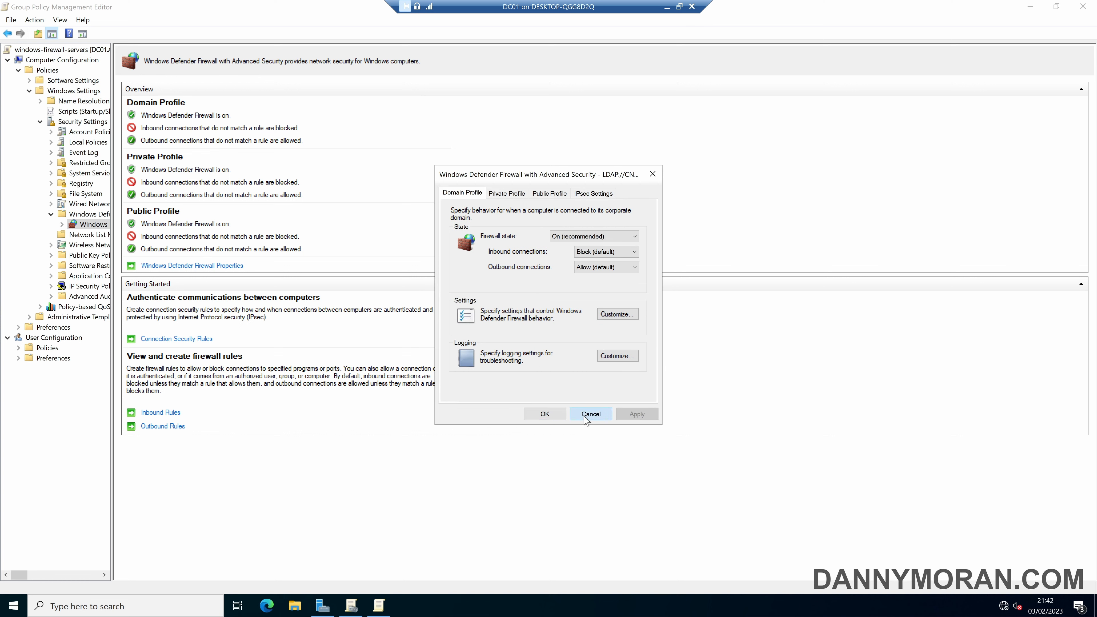
Step: Examine the inbound rules defined in the windows-firewall-servers policy, with the console tree widened, and return to the firewall overview
{"action": "left_click", "coordinate": [62, 225]}
{"action": "left_click", "coordinate": [100, 234]}
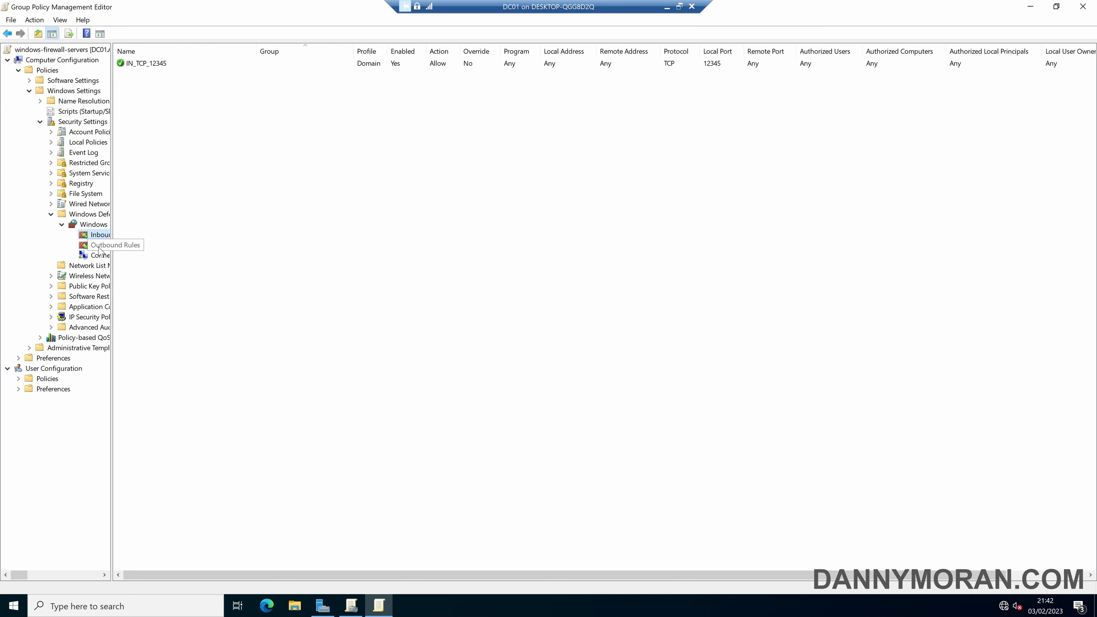
{"action": "left_click", "coordinate": [167, 65]}
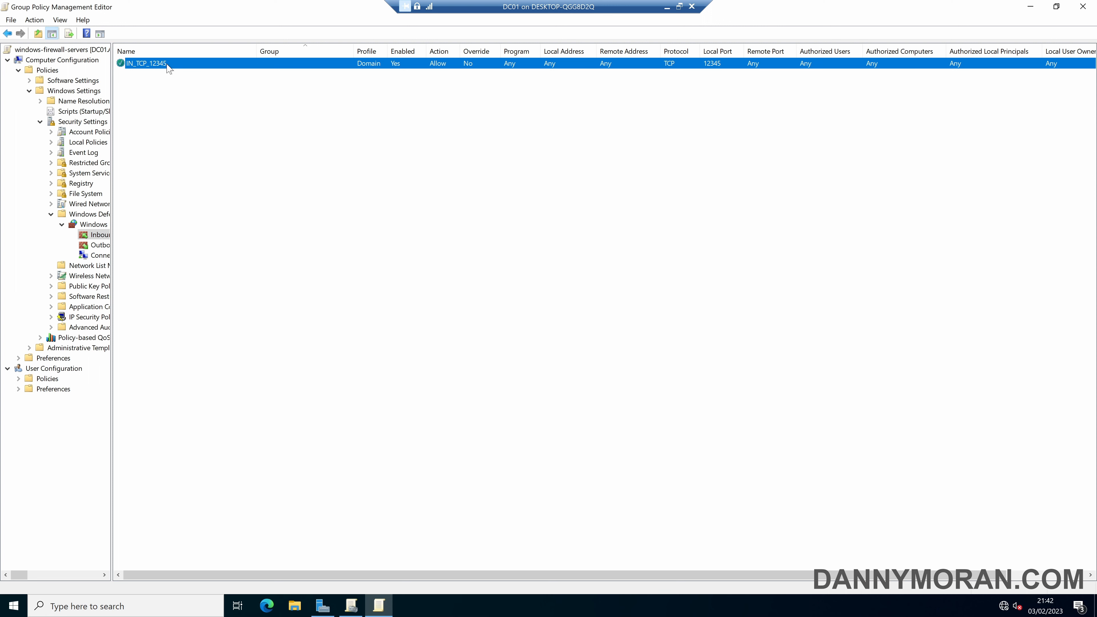
{"action": "left_click_drag", "start_coordinate": [112, 155], "coordinate": [189, 155]}
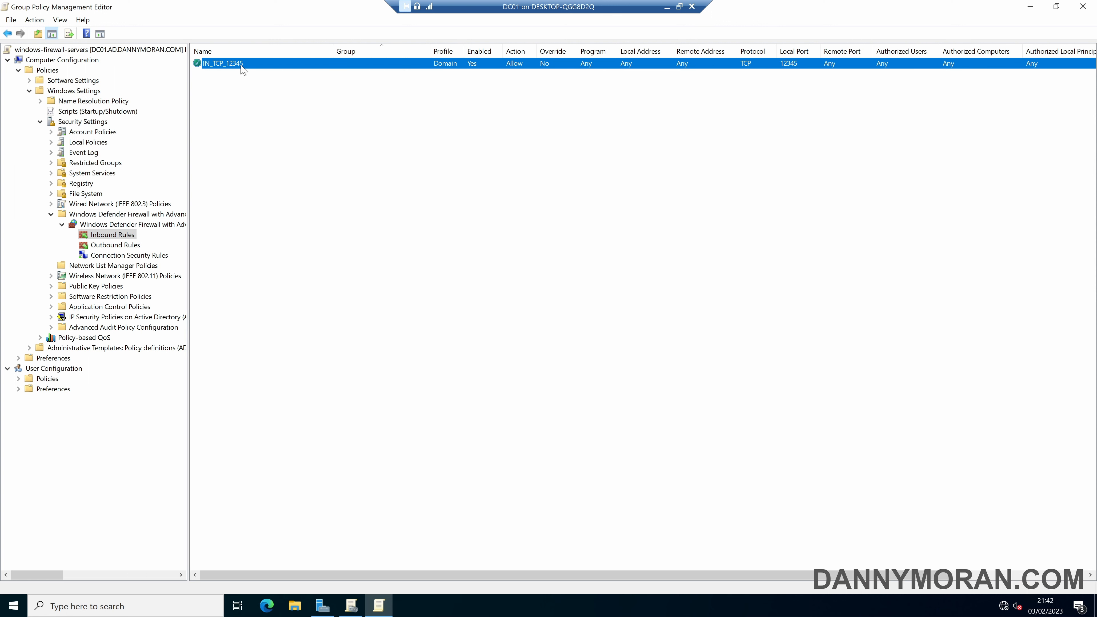
{"action": "left_click", "coordinate": [139, 224]}
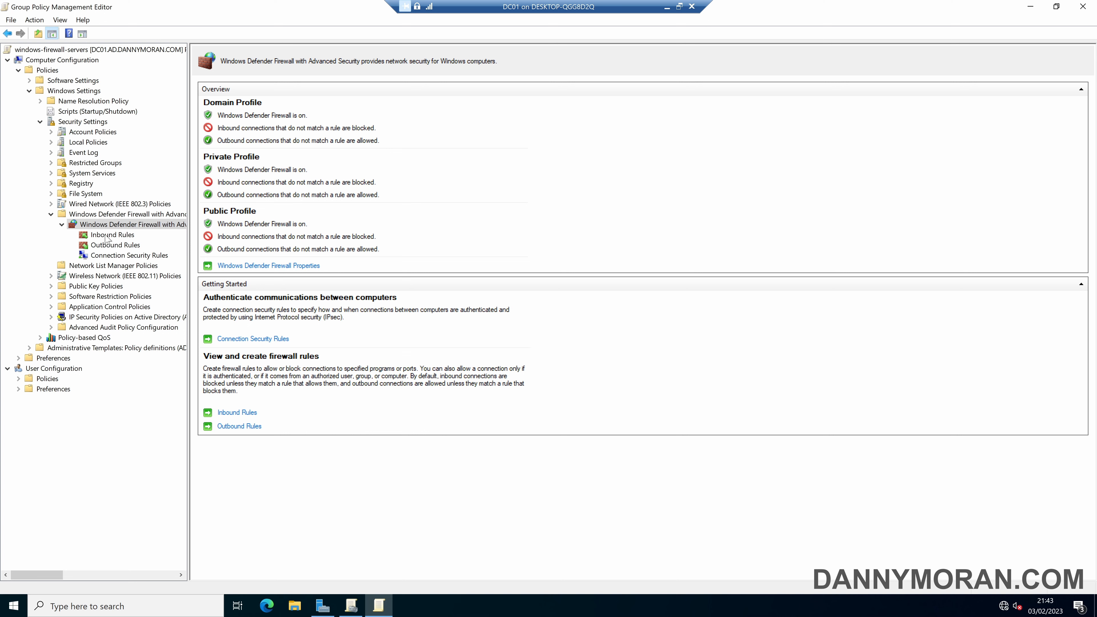
{"action": "left_click", "coordinate": [107, 236]}
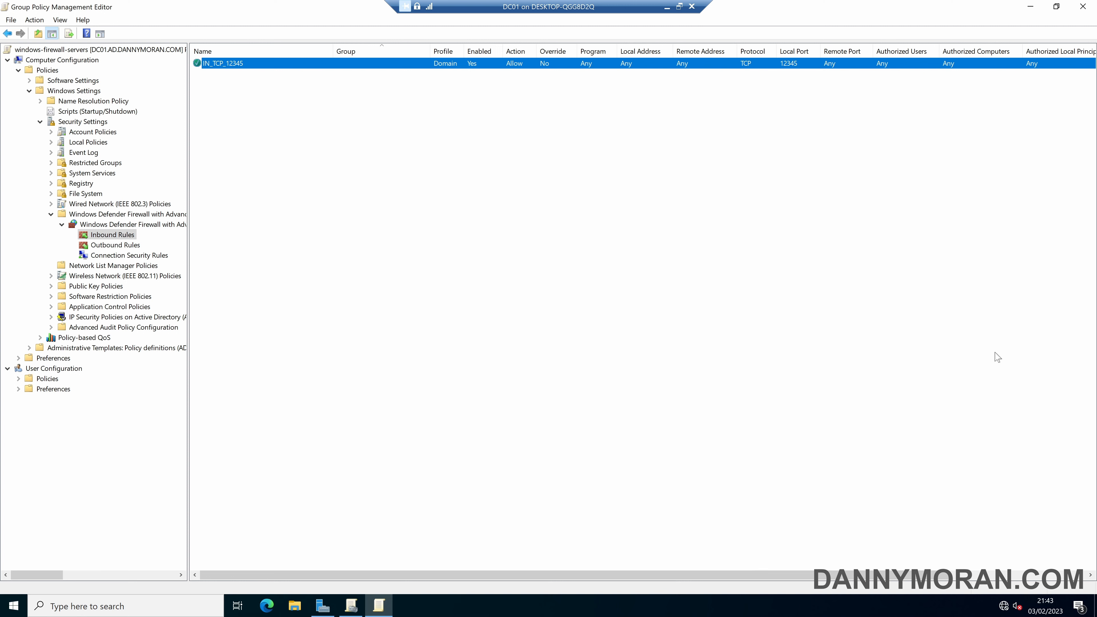
{"action": "left_click", "coordinate": [118, 224]}
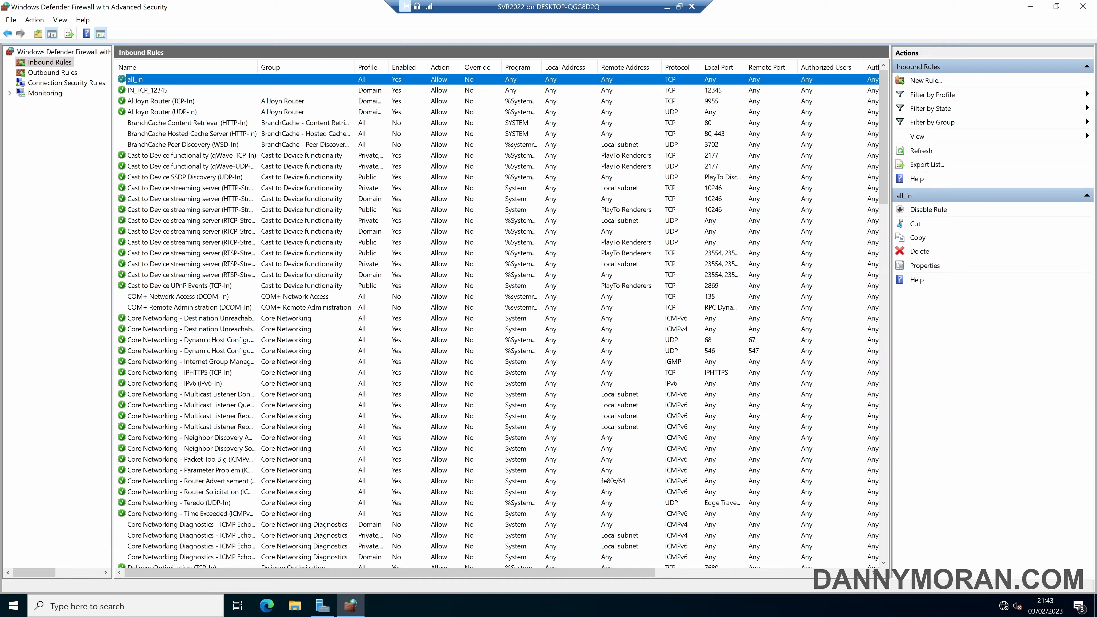
Step: Look through the local inbound rules on the SVR2022 server and compare them with the policy's inbound rules on DC01
{"action": "scroll", "coordinate": [186, 408], "scroll_direction": "down", "scroll_amount": 1}
{"action": "scroll", "coordinate": [186, 408], "scroll_direction": "down", "scroll_amount": 15}
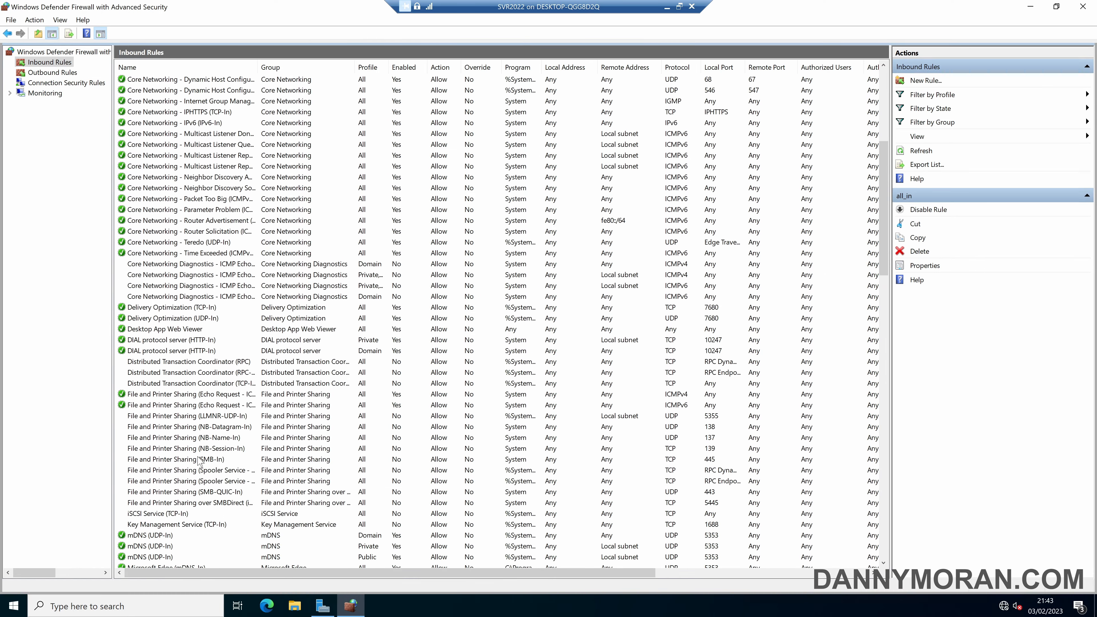
{"action": "scroll", "coordinate": [202, 471], "scroll_direction": "down", "scroll_amount": 7}
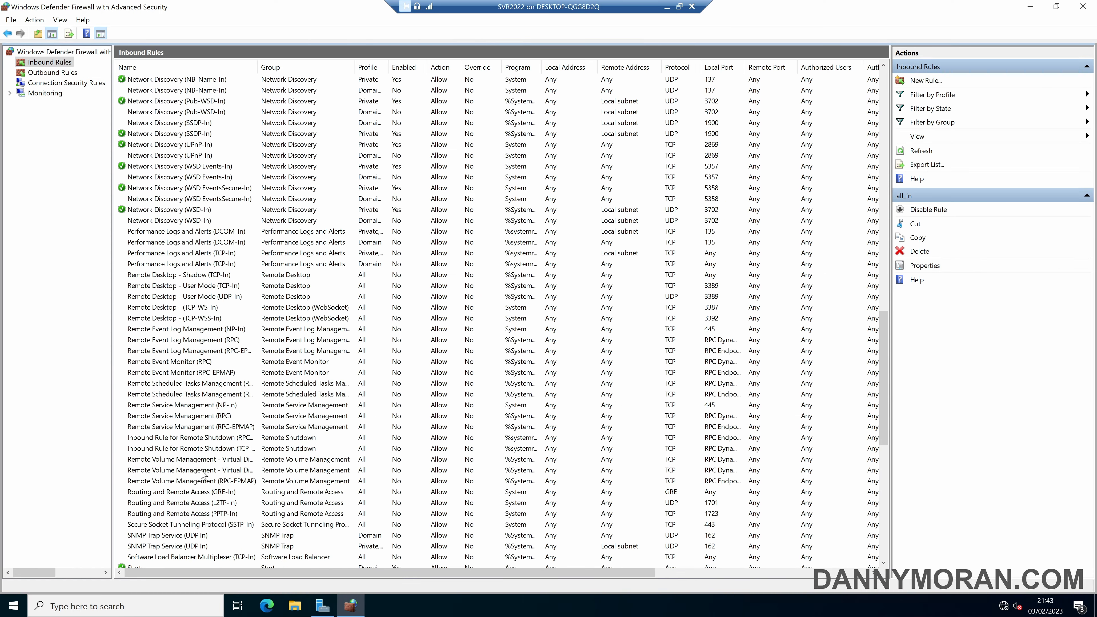
{"action": "scroll", "coordinate": [202, 474], "scroll_direction": "down", "scroll_amount": 4}
{"action": "scroll", "coordinate": [201, 474], "scroll_direction": "up", "scroll_amount": 20}
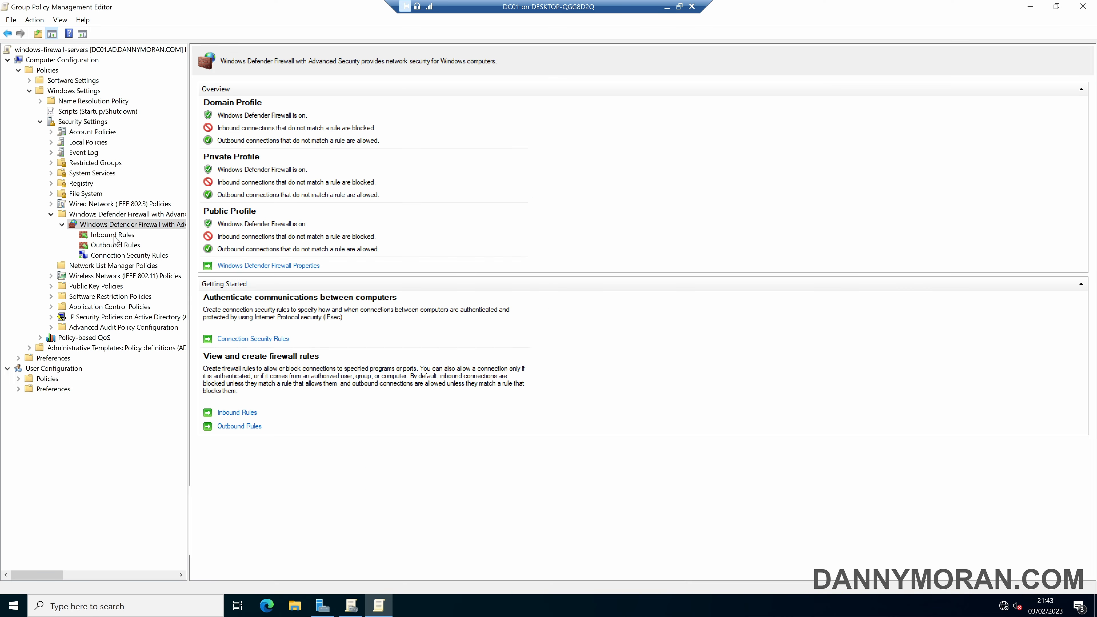
{"action": "left_click", "coordinate": [113, 235]}
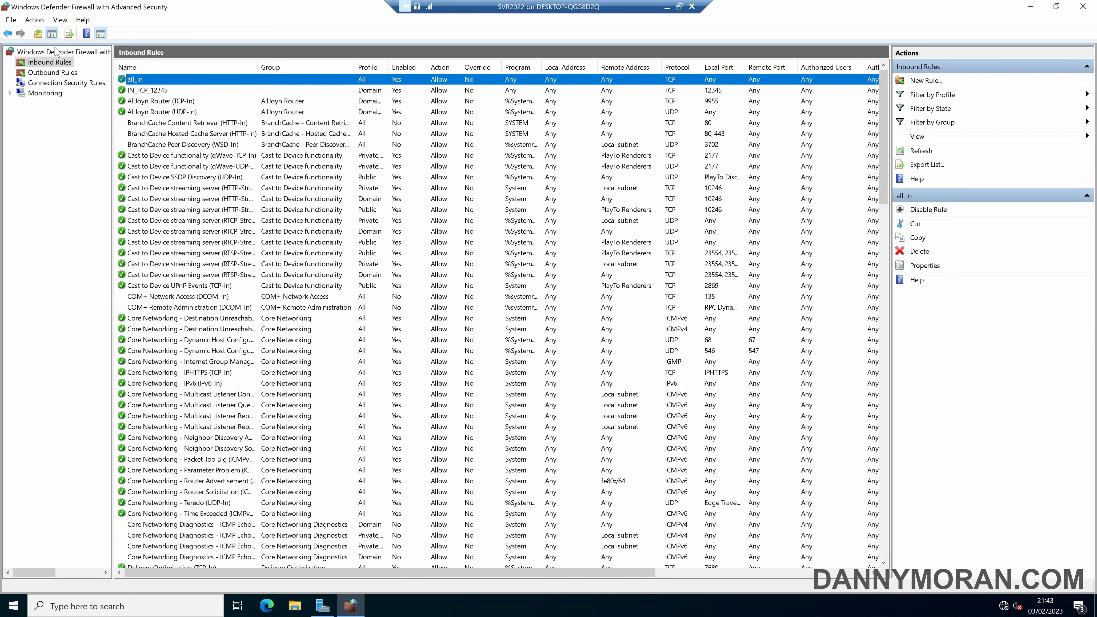
Step: On the SVR2022 server, open the export dialog for the local firewall policy and close it without saving a file
{"action": "left_click", "coordinate": [55, 52]}
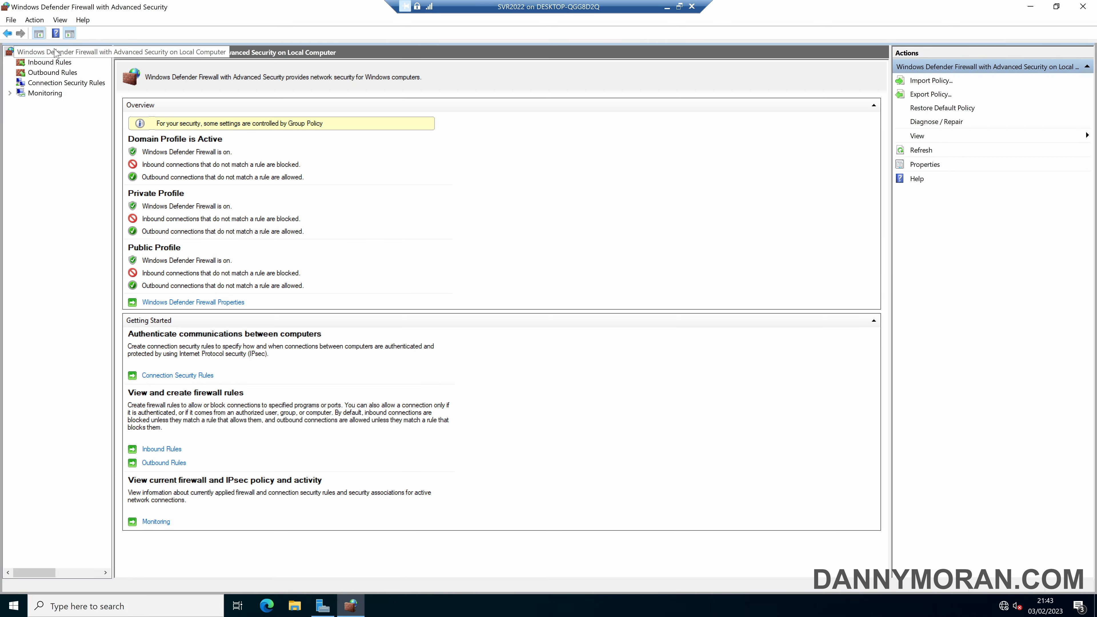
{"action": "left_click", "coordinate": [55, 62]}
{"action": "key", "text": "Down"}
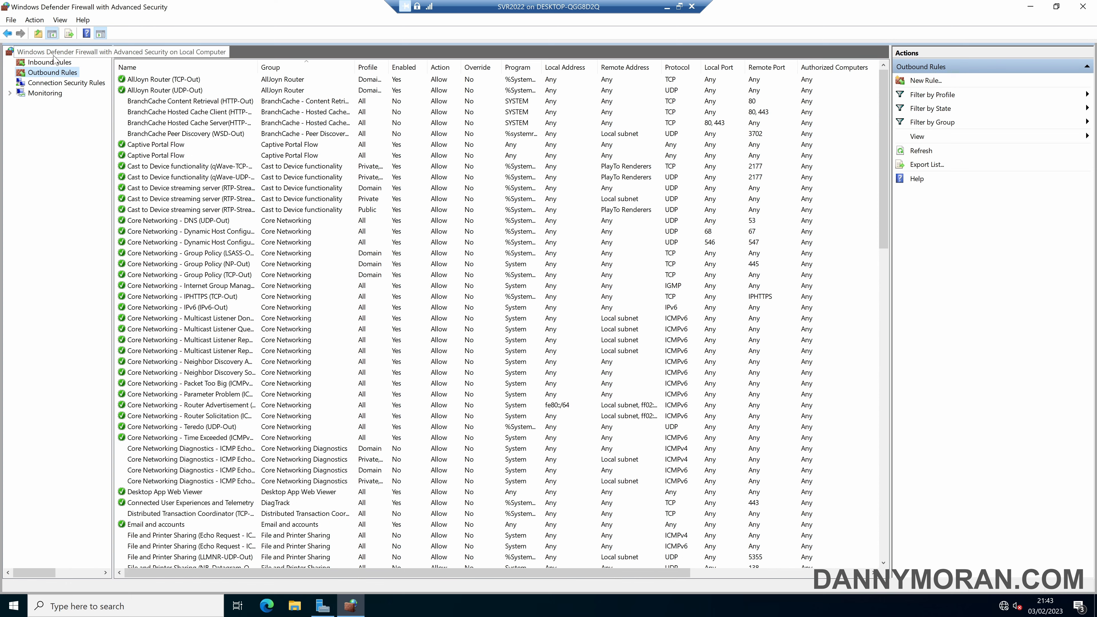
{"action": "left_click", "coordinate": [56, 53]}
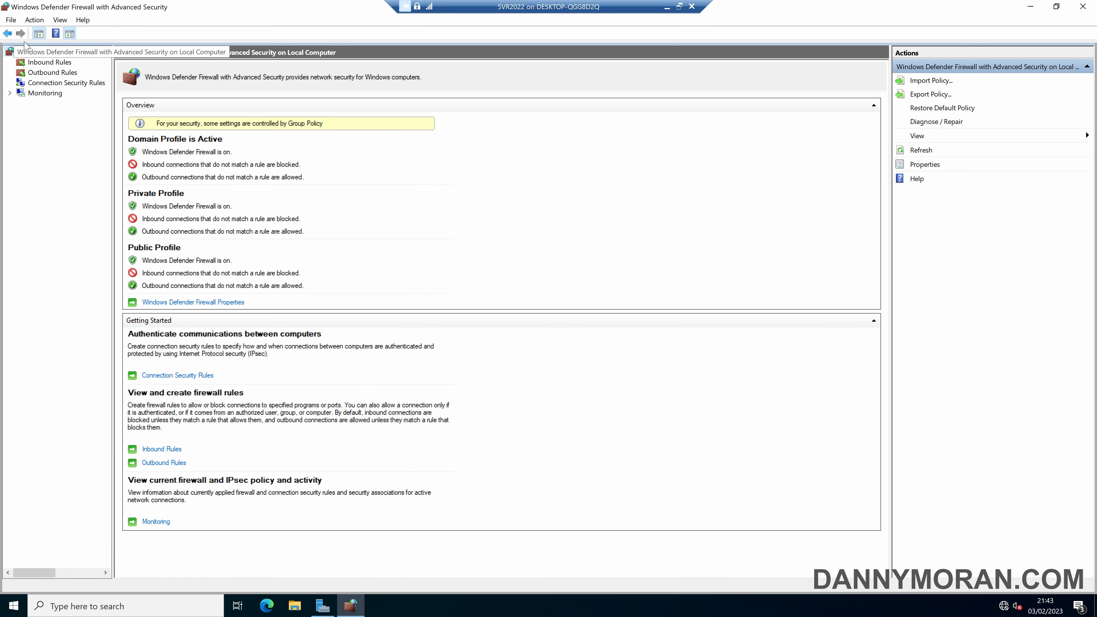
{"action": "right_click", "coordinate": [44, 51]}
{"action": "left_click", "coordinate": [82, 72]}
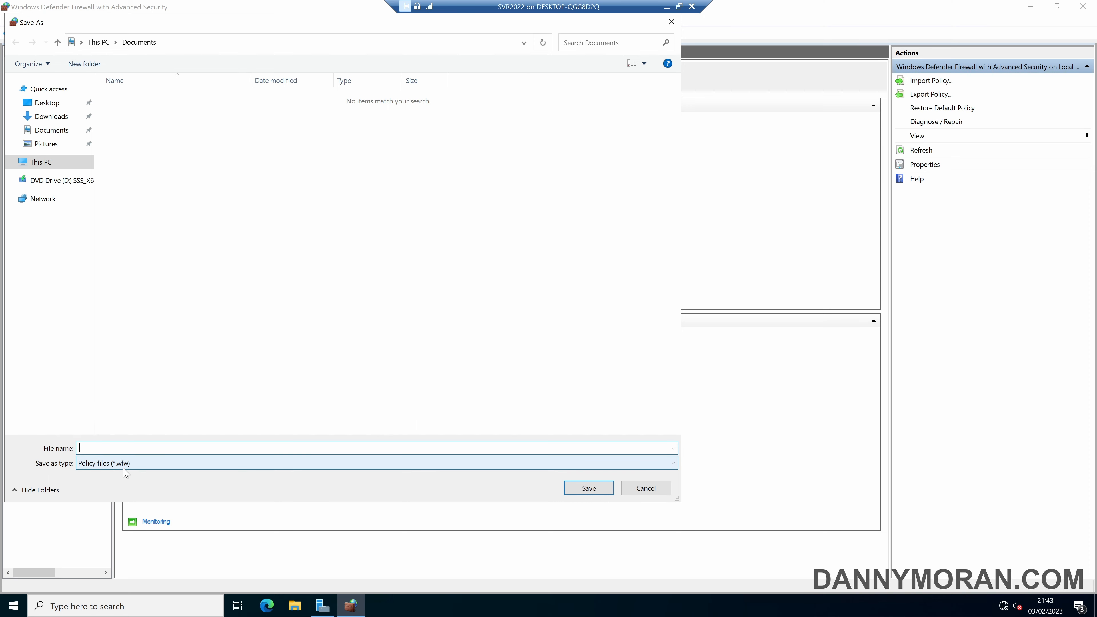
{"action": "left_click", "coordinate": [645, 488]}
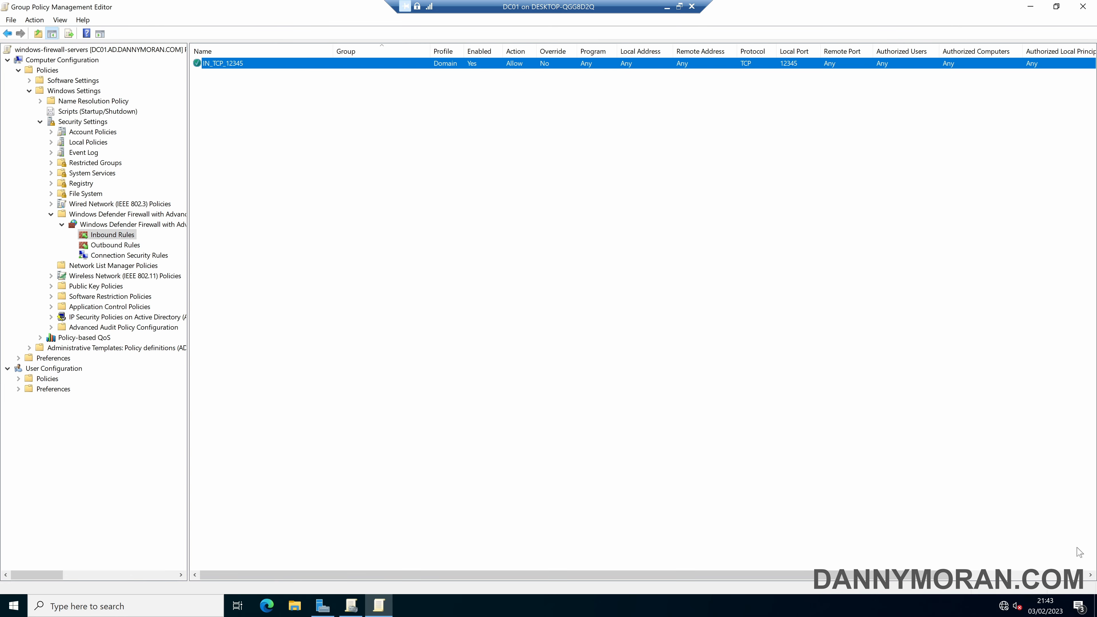
Step: On DC01, open the firewall policy import dialog in the windows-firewall-servers policy and close it without importing a file
{"action": "left_click", "coordinate": [109, 225]}
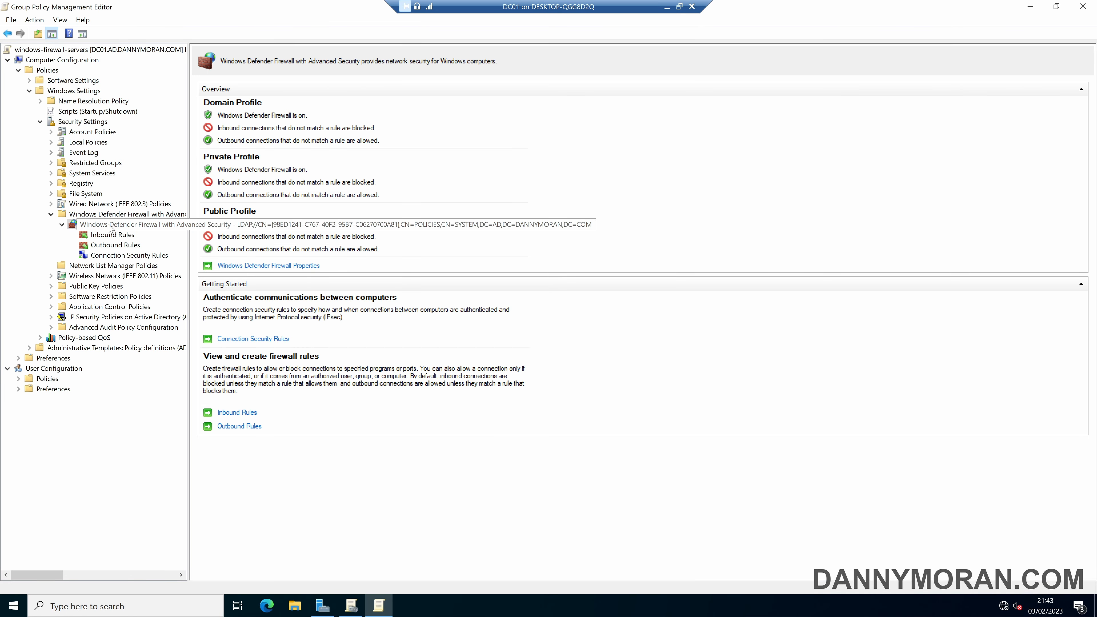
{"action": "right_click", "coordinate": [110, 228]}
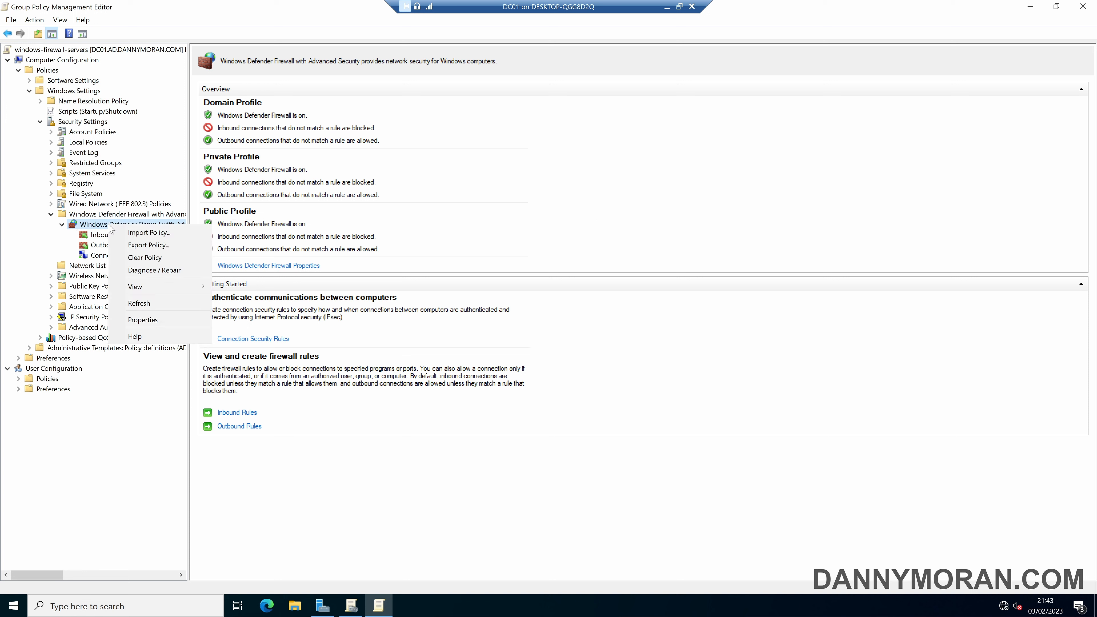
{"action": "left_click", "coordinate": [138, 233]}
{"action": "left_click", "coordinate": [586, 412]}
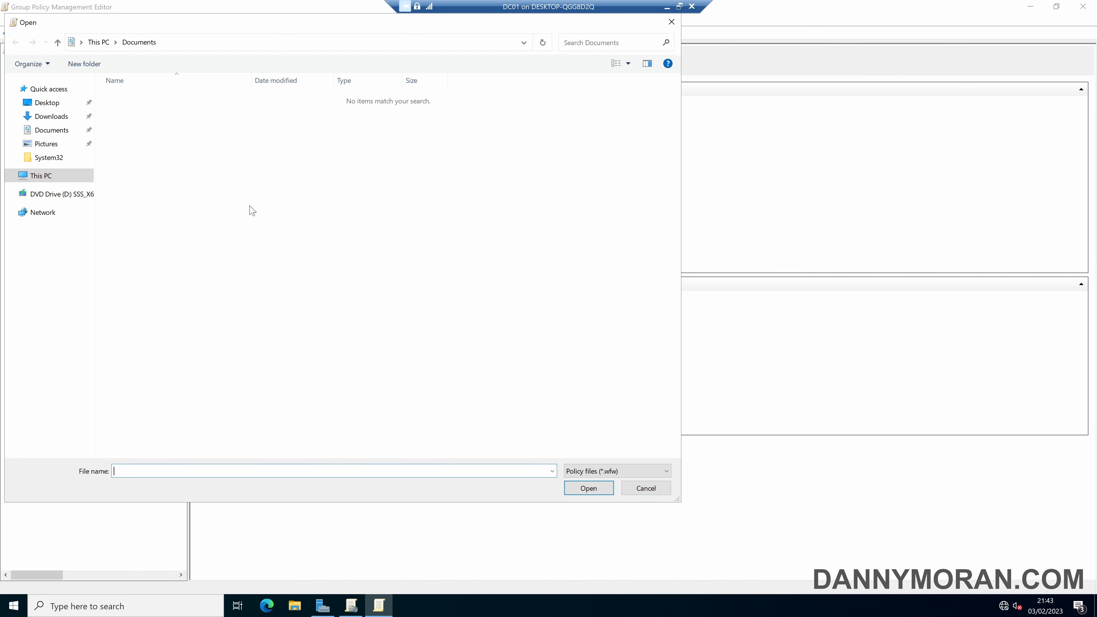
{"action": "left_click", "coordinate": [627, 483]}
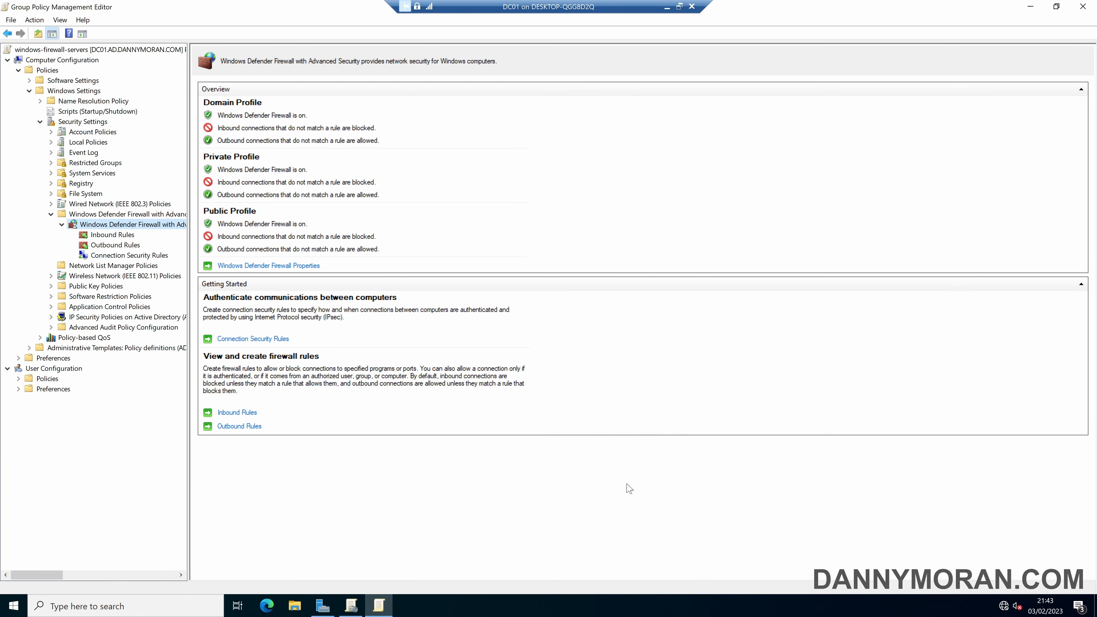
Step: View the policy's inbound rules, outbound rules and connection security rules
{"action": "left_click", "coordinate": [106, 235]}
{"action": "left_click", "coordinate": [114, 245]}
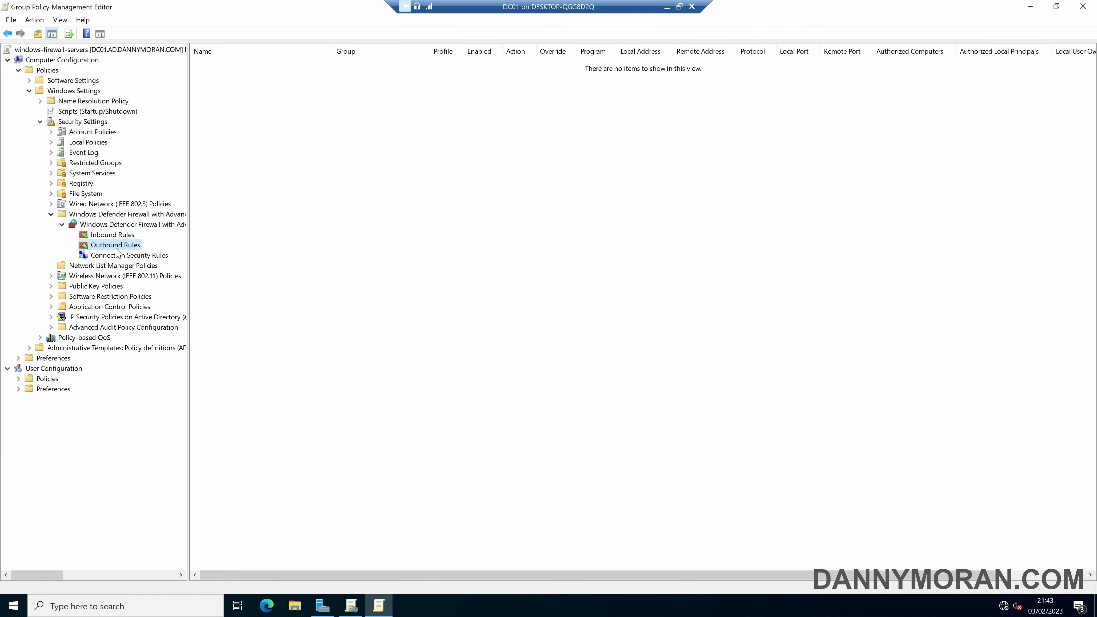
{"action": "left_click", "coordinate": [119, 255]}
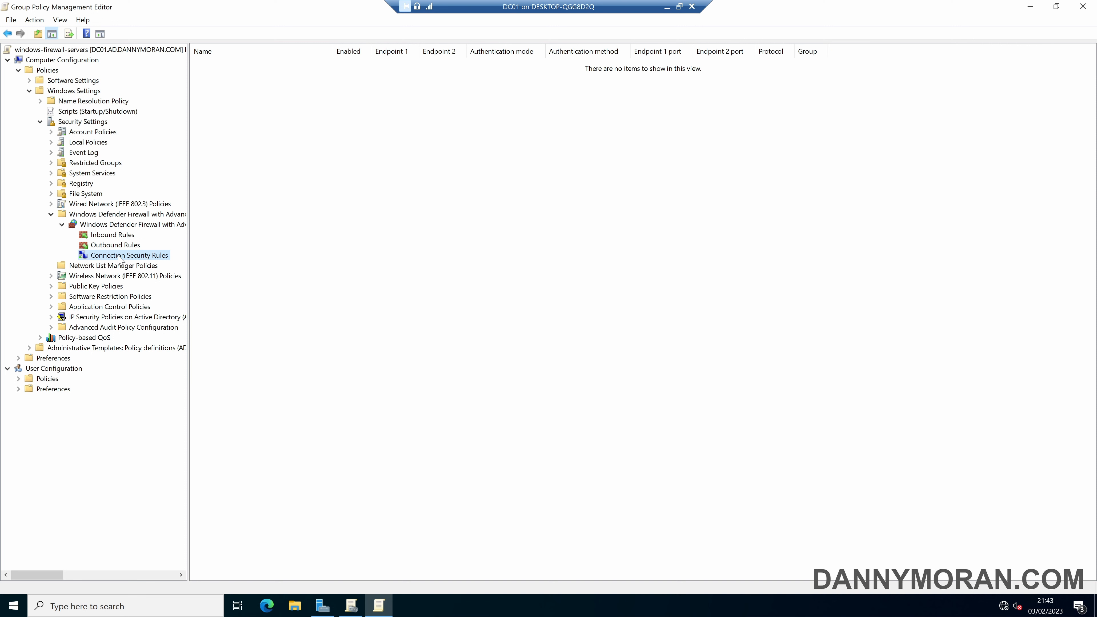
Step: In the policy's domain profile settings, set applying local firewall rules and local connection security rules to Yes (default), and confirm
{"action": "left_click", "coordinate": [130, 225]}
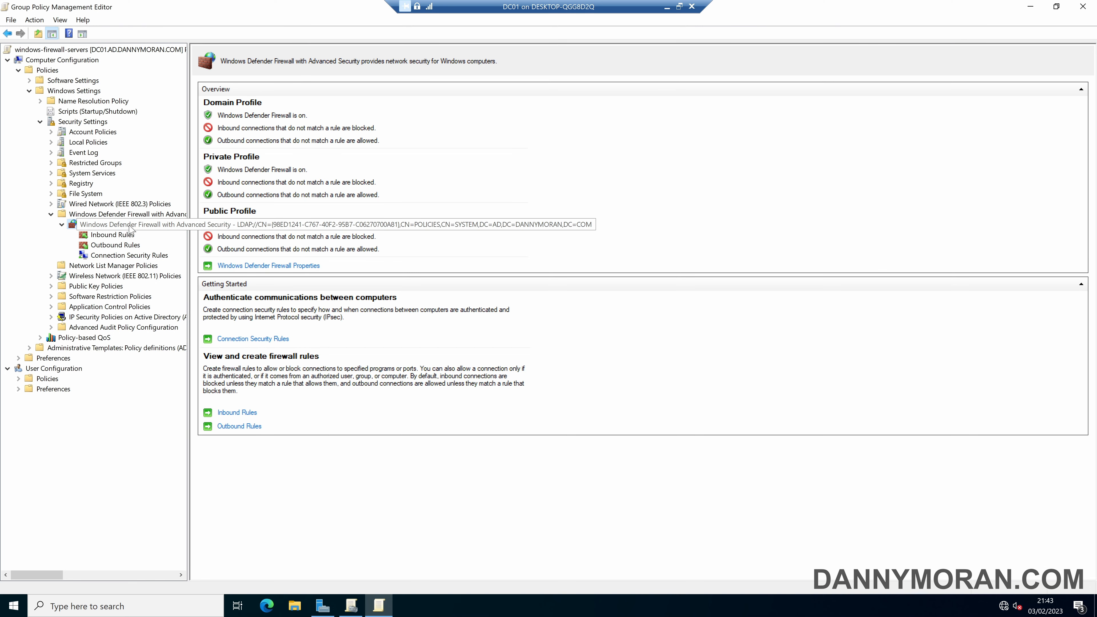
{"action": "left_click", "coordinate": [259, 265]}
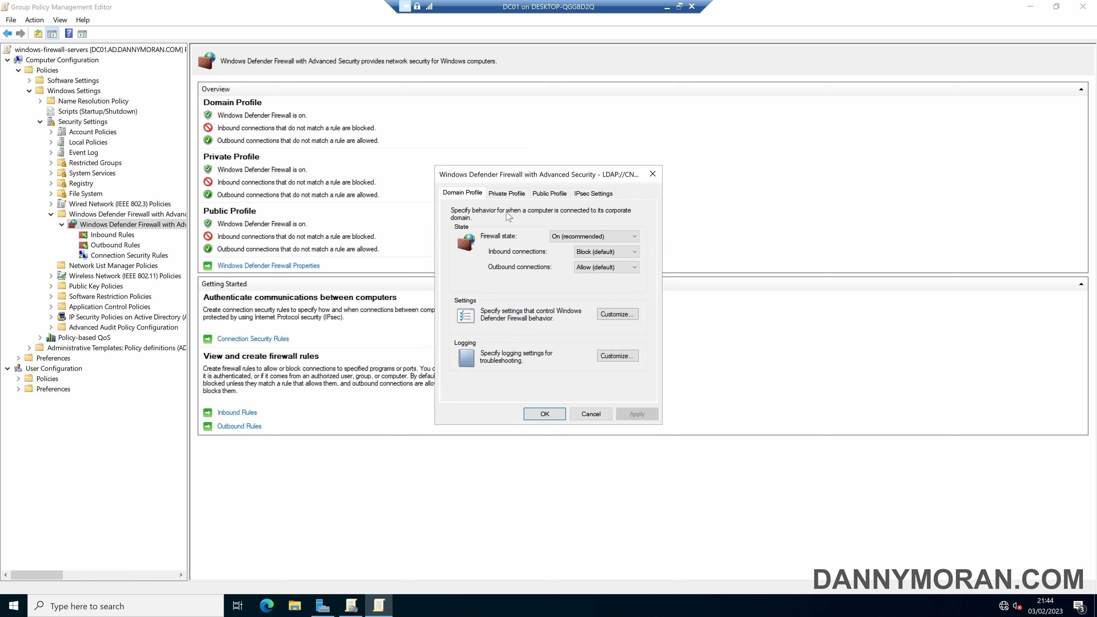
{"action": "left_click", "coordinate": [500, 197]}
{"action": "left_click", "coordinate": [615, 317]}
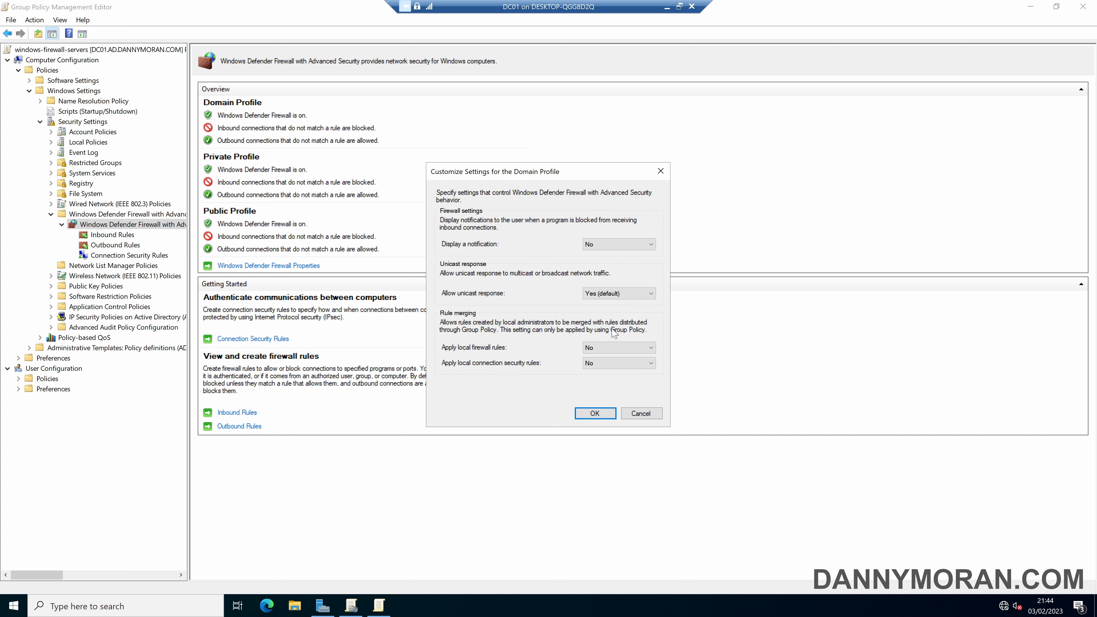
{"action": "left_click", "coordinate": [605, 348]}
{"action": "left_click", "coordinate": [604, 362]}
{"action": "left_click", "coordinate": [605, 363]}
{"action": "left_click", "coordinate": [601, 377]}
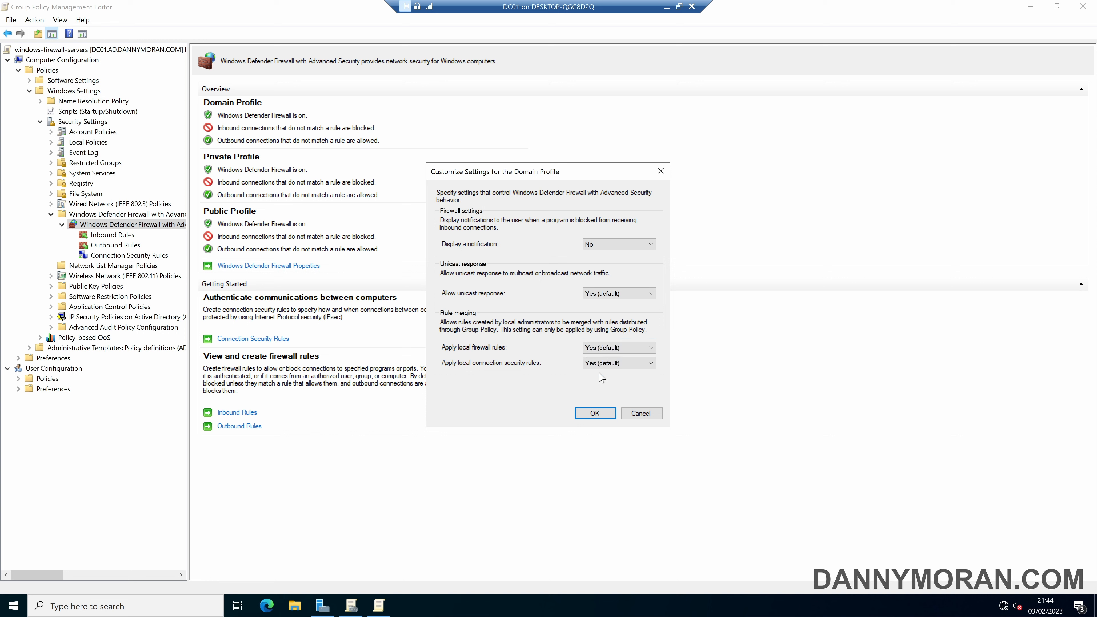
{"action": "left_click", "coordinate": [595, 414]}
{"action": "left_click", "coordinate": [554, 417]}
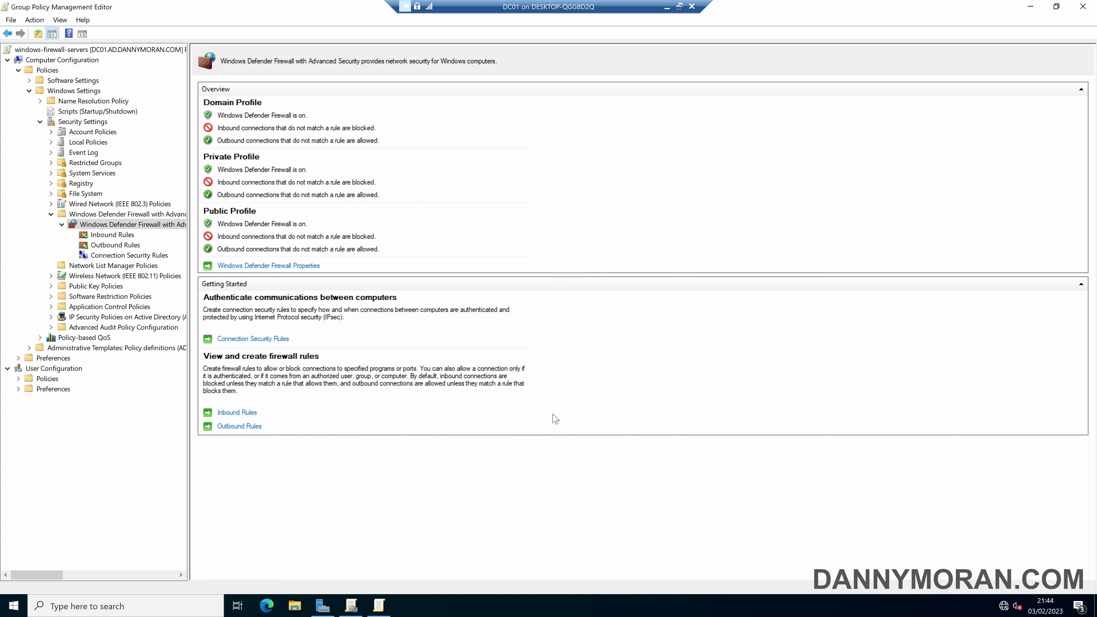
Step: Close the policy editor and select the windows-firewall-servers link under the Servers OU
{"action": "left_click", "coordinate": [1083, 6]}
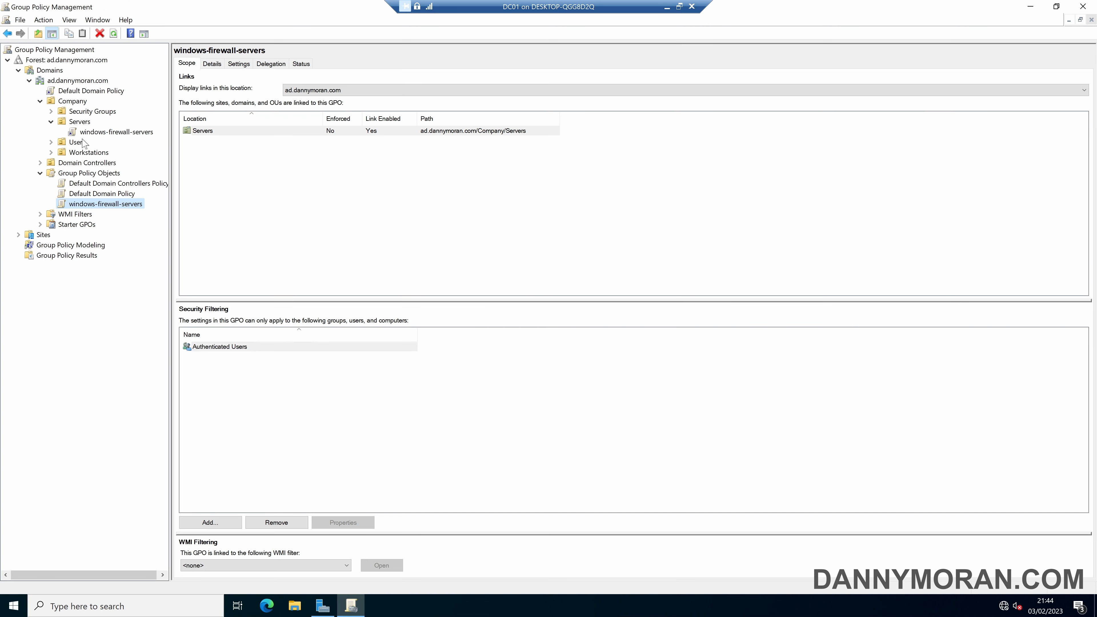
{"action": "left_click", "coordinate": [90, 131]}
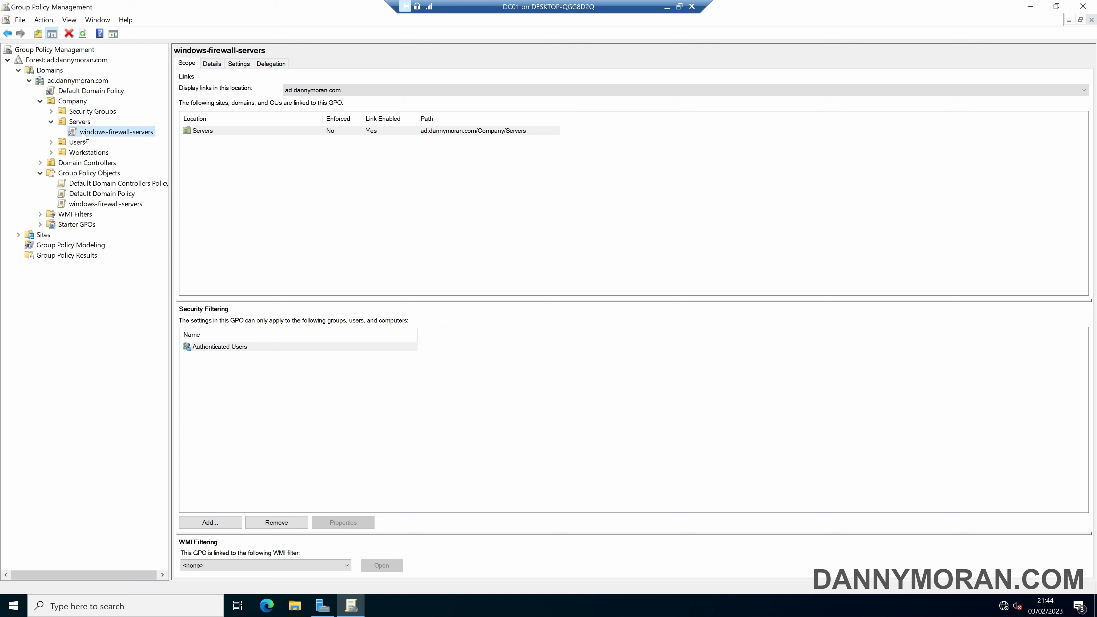